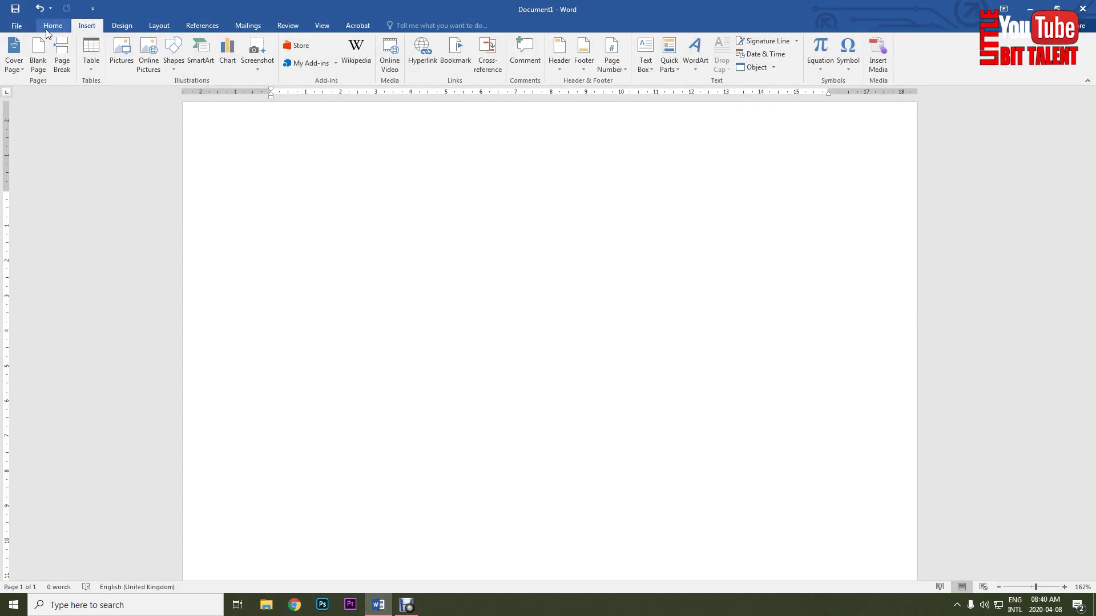
Step: Generate sample paragraphs on the blank page with =rand(10,10)
{"action": "left_click", "coordinate": [51, 26]}
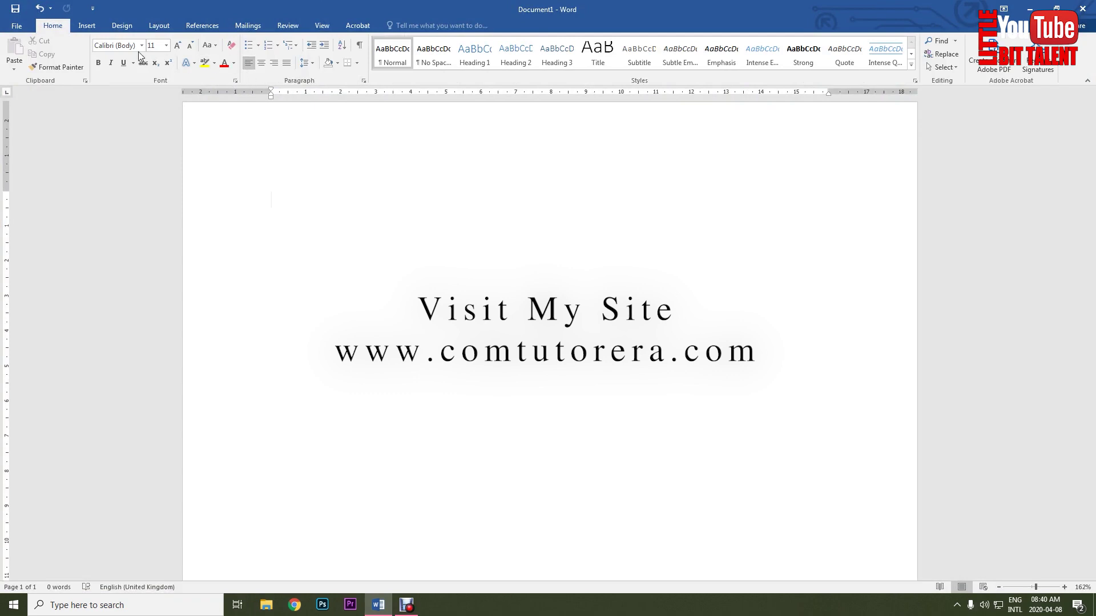
{"action": "left_click", "coordinate": [95, 28]}
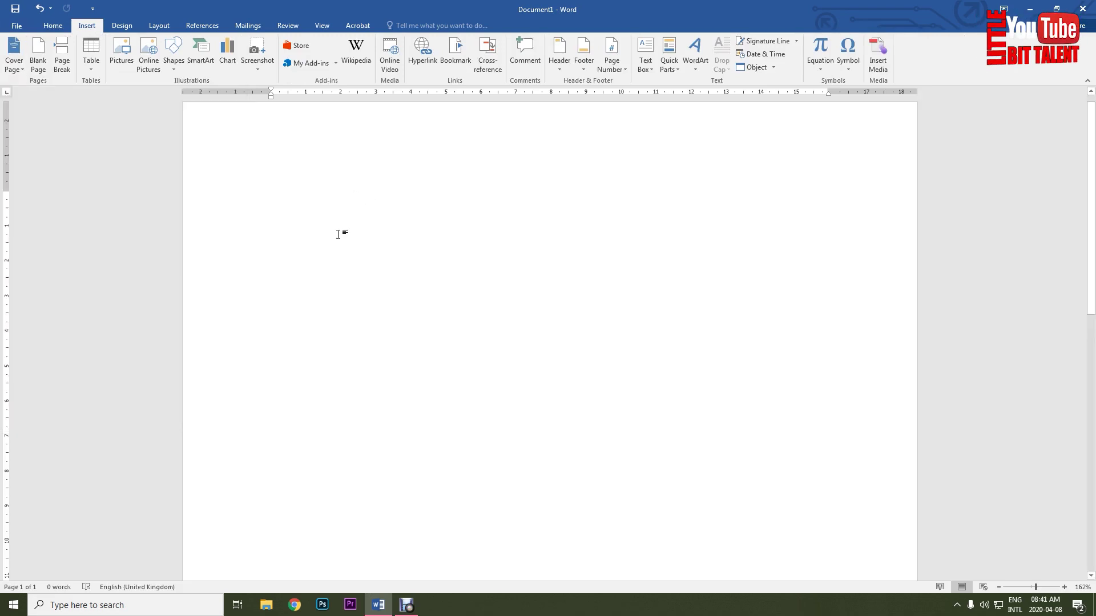
{"action": "scroll", "coordinate": [338, 234], "scroll_direction": "down", "scroll_amount": 5}
{"action": "scroll", "coordinate": [338, 234], "scroll_direction": "down", "scroll_amount": 2}
{"action": "scroll", "coordinate": [338, 235], "scroll_direction": "up", "scroll_amount": 1}
{"action": "scroll", "coordinate": [338, 234], "scroll_direction": "up", "scroll_amount": 1}
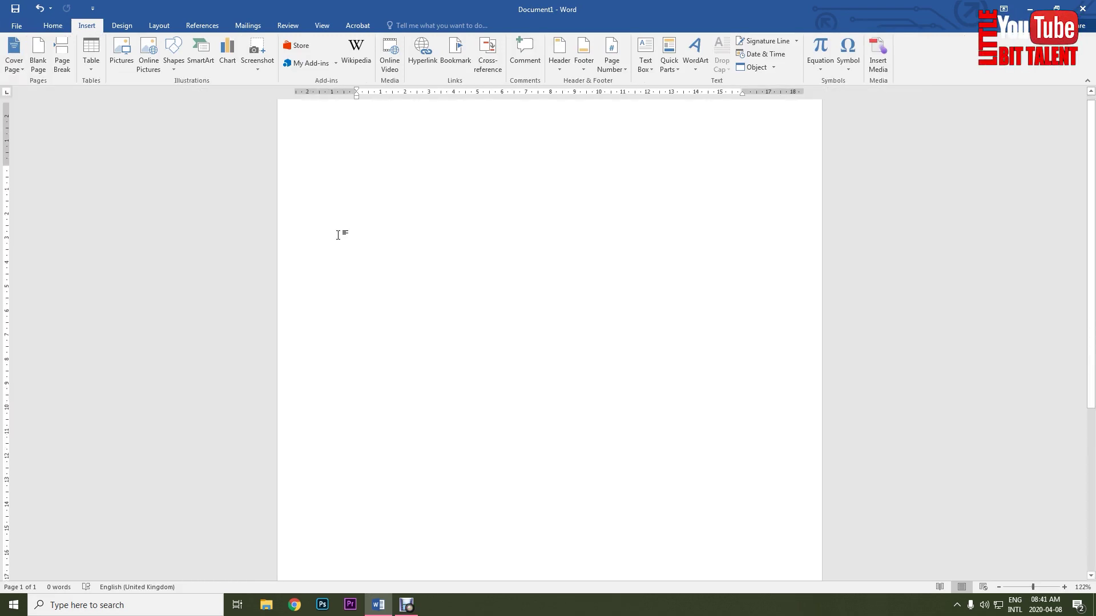
{"action": "type", "text": "=rand(10,10"}
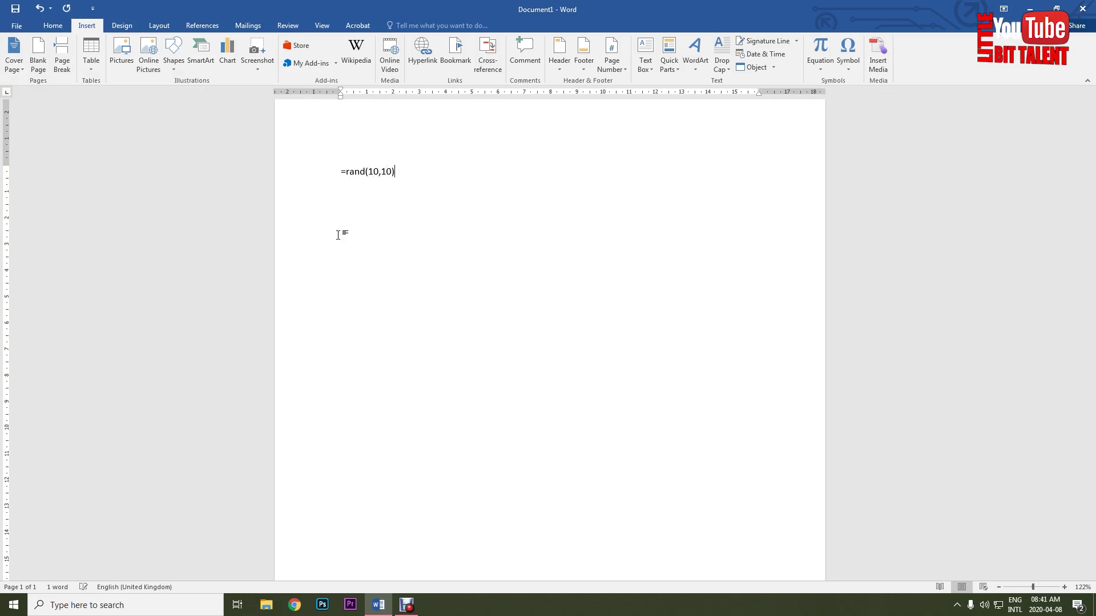
{"action": "key", "text": "Return"}
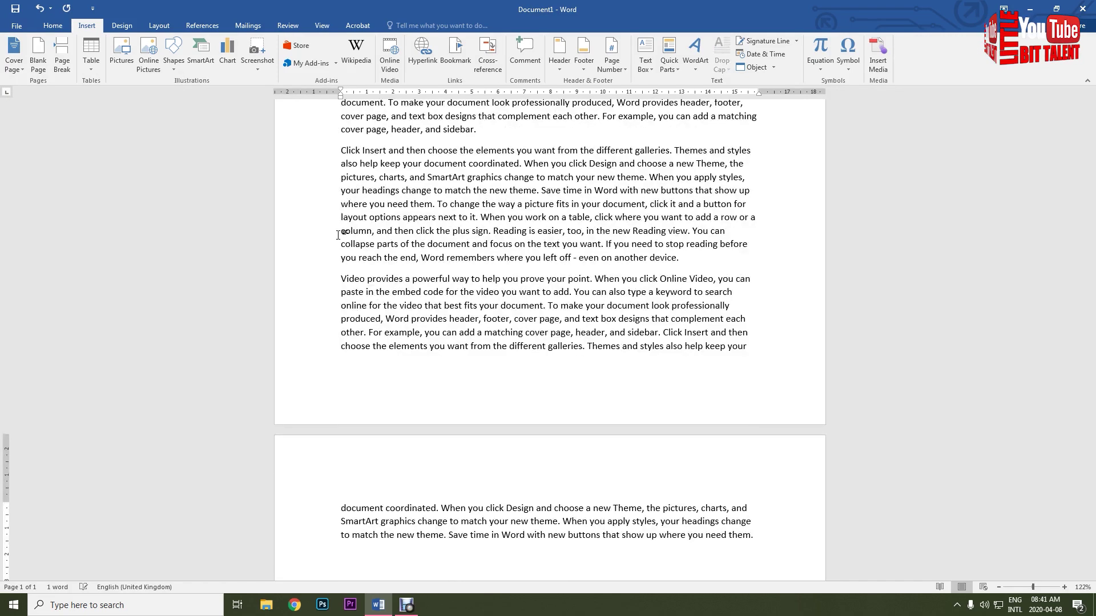
Step: Scroll through the three pages of Online Video and themes filler text
{"action": "scroll", "coordinate": [405, 257], "scroll_direction": "up", "scroll_amount": 5}
{"action": "scroll", "coordinate": [406, 256], "scroll_direction": "up", "scroll_amount": 4}
{"action": "scroll", "coordinate": [406, 256], "scroll_direction": "up", "scroll_amount": 4}
{"action": "scroll", "coordinate": [405, 257], "scroll_direction": "up", "scroll_amount": 4}
{"action": "scroll", "coordinate": [405, 256], "scroll_direction": "up", "scroll_amount": 5}
{"action": "scroll", "coordinate": [406, 256], "scroll_direction": "up", "scroll_amount": 5}
{"action": "scroll", "coordinate": [405, 256], "scroll_direction": "up", "scroll_amount": 5}
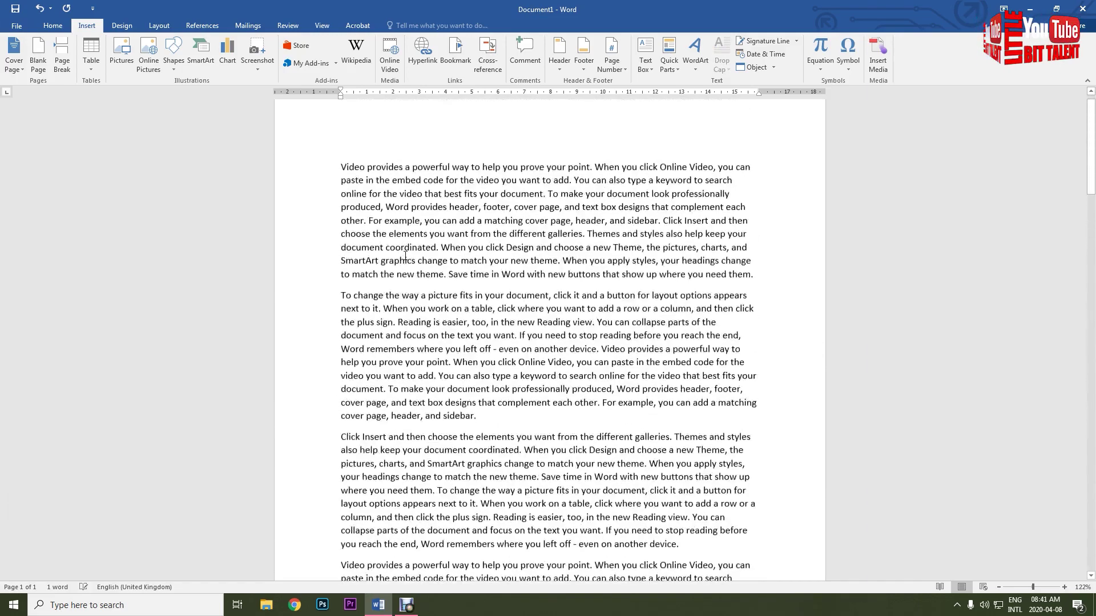
{"action": "scroll", "coordinate": [405, 256], "scroll_direction": "up", "scroll_amount": 3}
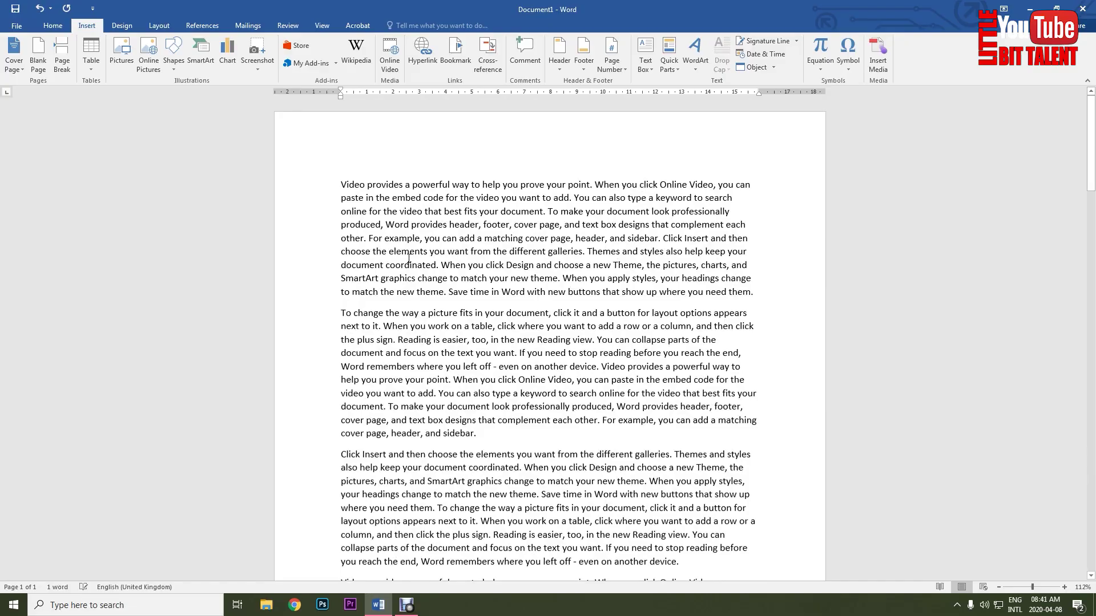
{"action": "scroll", "coordinate": [409, 259], "scroll_direction": "up", "scroll_amount": 3}
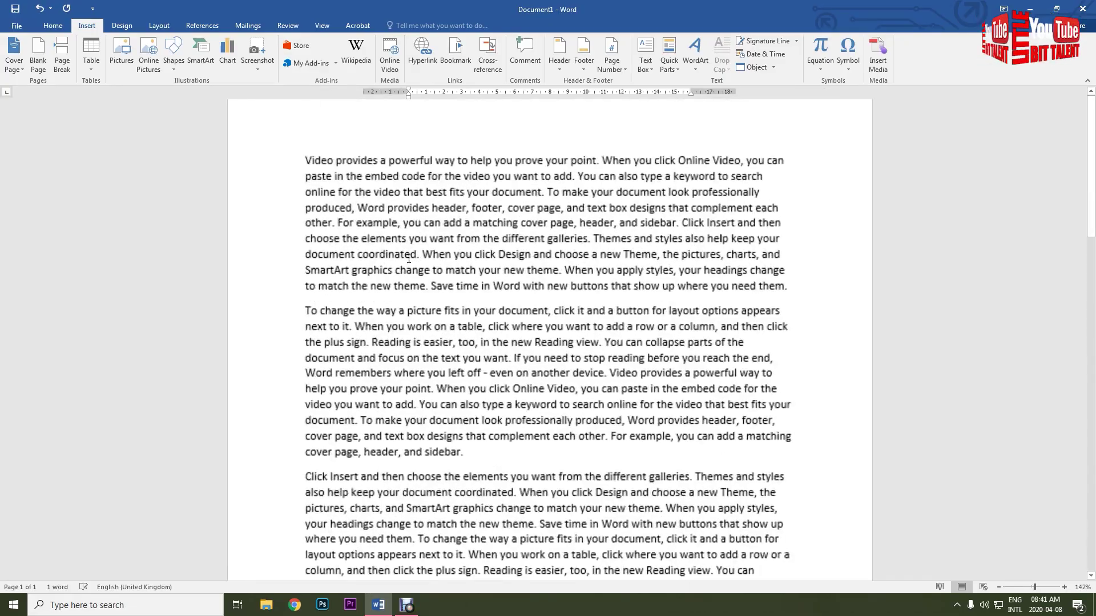
{"action": "scroll", "coordinate": [409, 258], "scroll_direction": "down", "scroll_amount": 1}
{"action": "scroll", "coordinate": [409, 259], "scroll_direction": "down", "scroll_amount": 2}
{"action": "scroll", "coordinate": [409, 259], "scroll_direction": "down", "scroll_amount": 1}
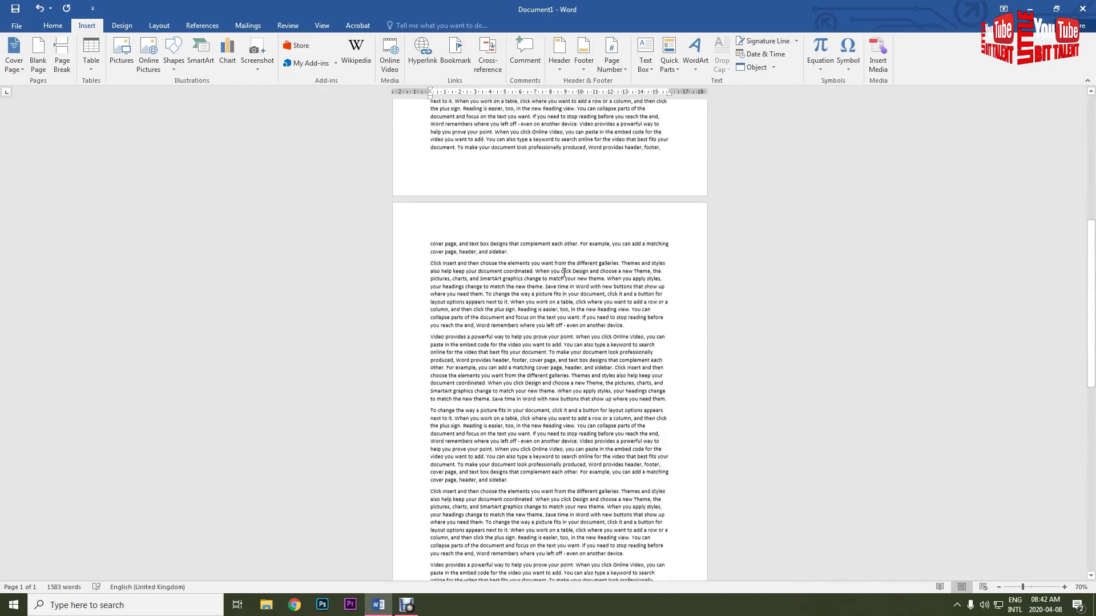
{"action": "scroll", "coordinate": [564, 272], "scroll_direction": "down", "scroll_amount": 1}
{"action": "scroll", "coordinate": [564, 273], "scroll_direction": "up", "scroll_amount": 2}
{"action": "scroll", "coordinate": [564, 272], "scroll_direction": "up", "scroll_amount": 3}
{"action": "scroll", "coordinate": [564, 272], "scroll_direction": "up", "scroll_amount": 2}
{"action": "scroll", "coordinate": [564, 273], "scroll_direction": "up", "scroll_amount": 2}
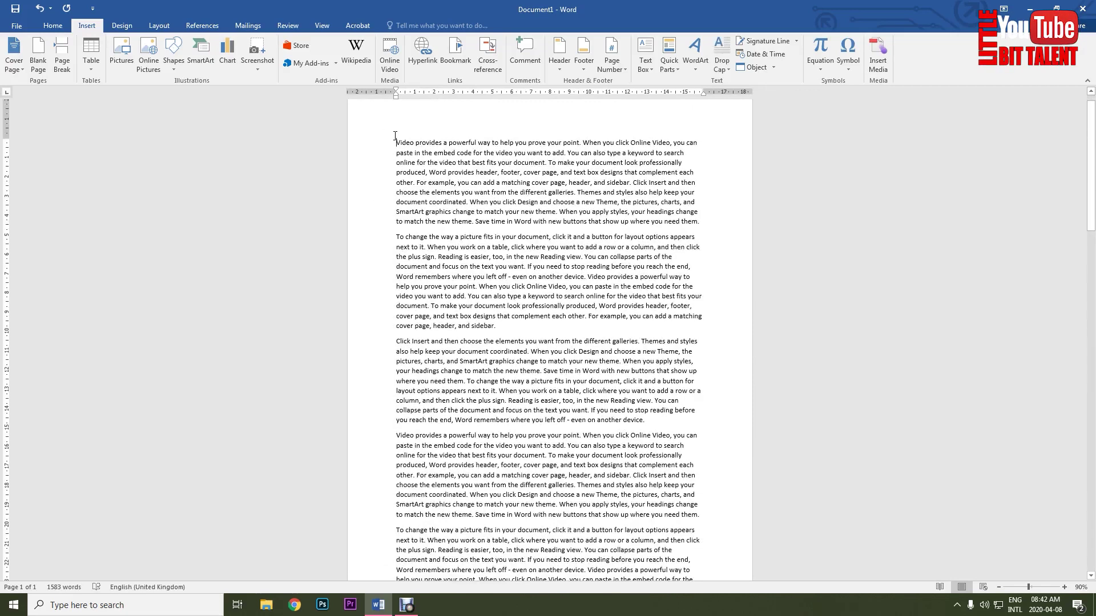
Step: Insert the Whisp design from the built-in Cover Page gallery and review the result
{"action": "left_click", "coordinate": [5, 69]}
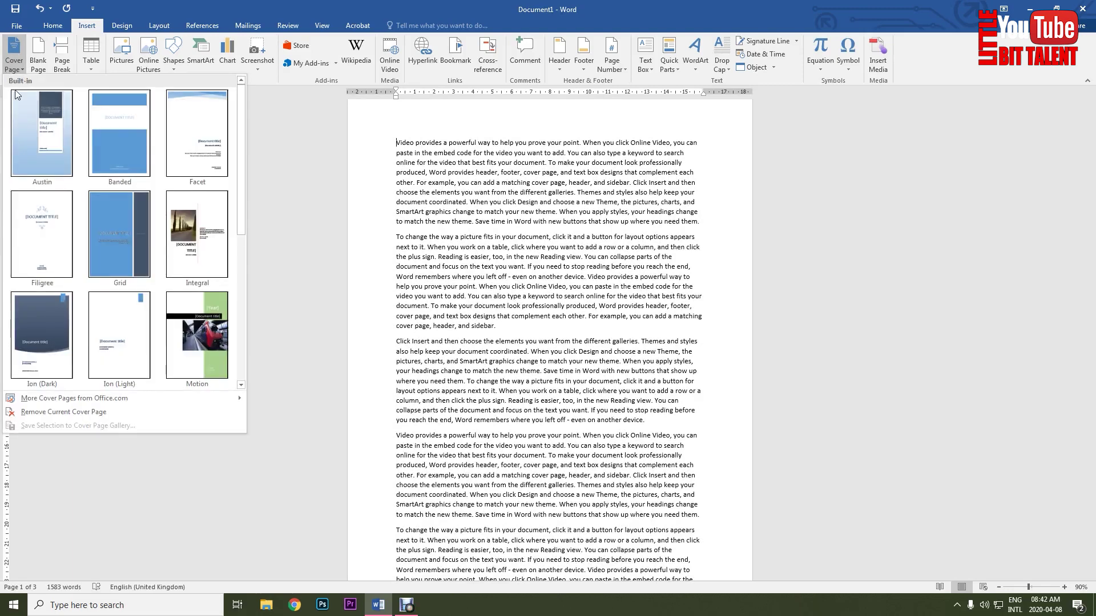
{"action": "scroll", "coordinate": [186, 288], "scroll_direction": "down", "scroll_amount": 3}
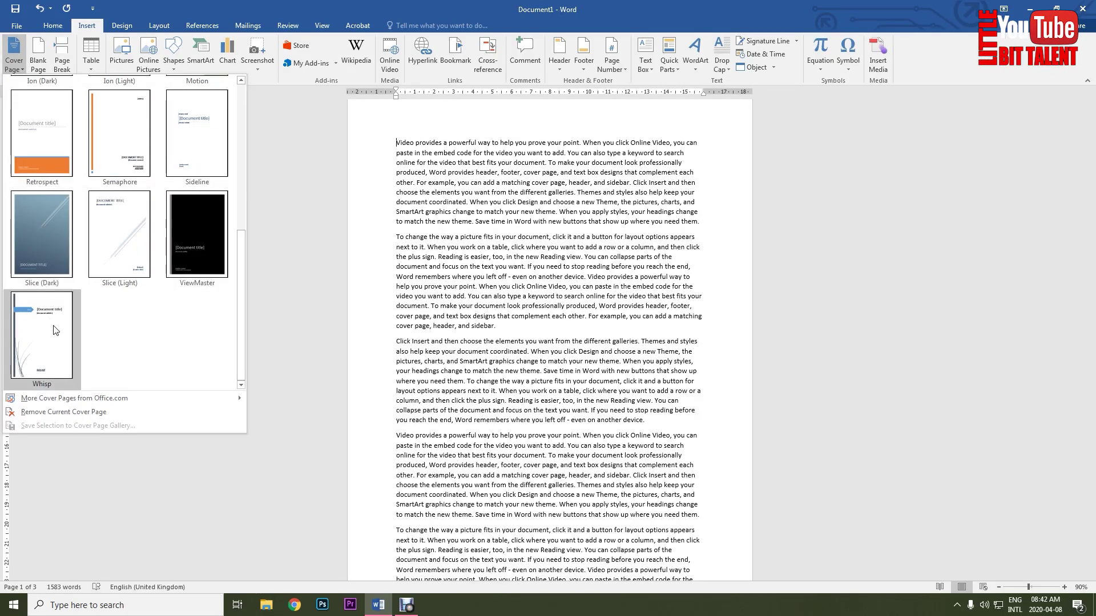
{"action": "left_click", "coordinate": [51, 340]}
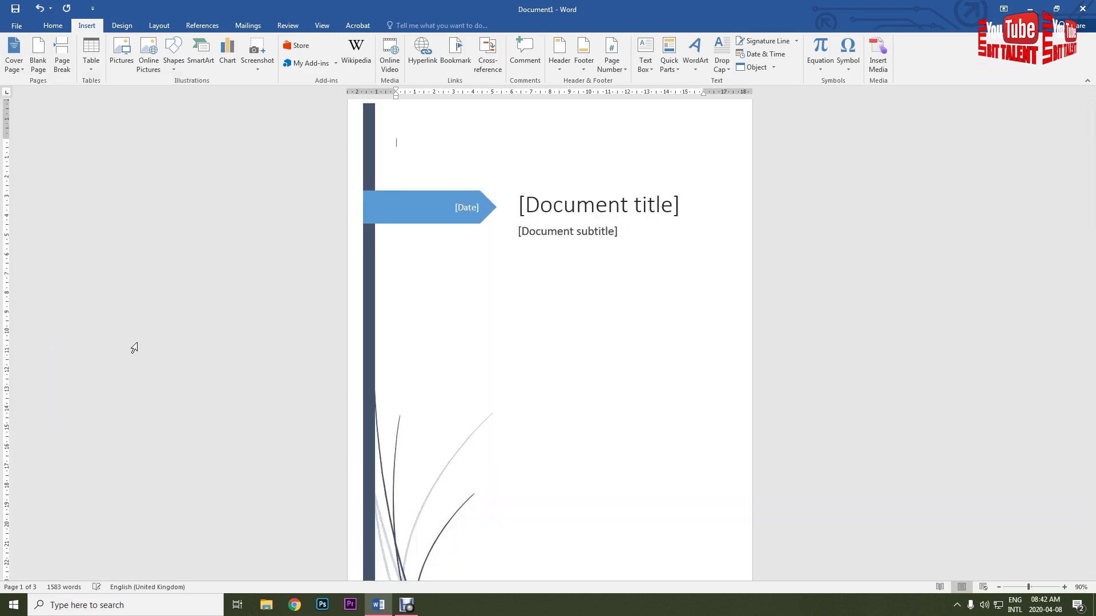
{"action": "scroll", "coordinate": [524, 385], "scroll_direction": "down", "scroll_amount": 3}
{"action": "scroll", "coordinate": [524, 384], "scroll_direction": "down", "scroll_amount": 4, "text": "ctrl"}
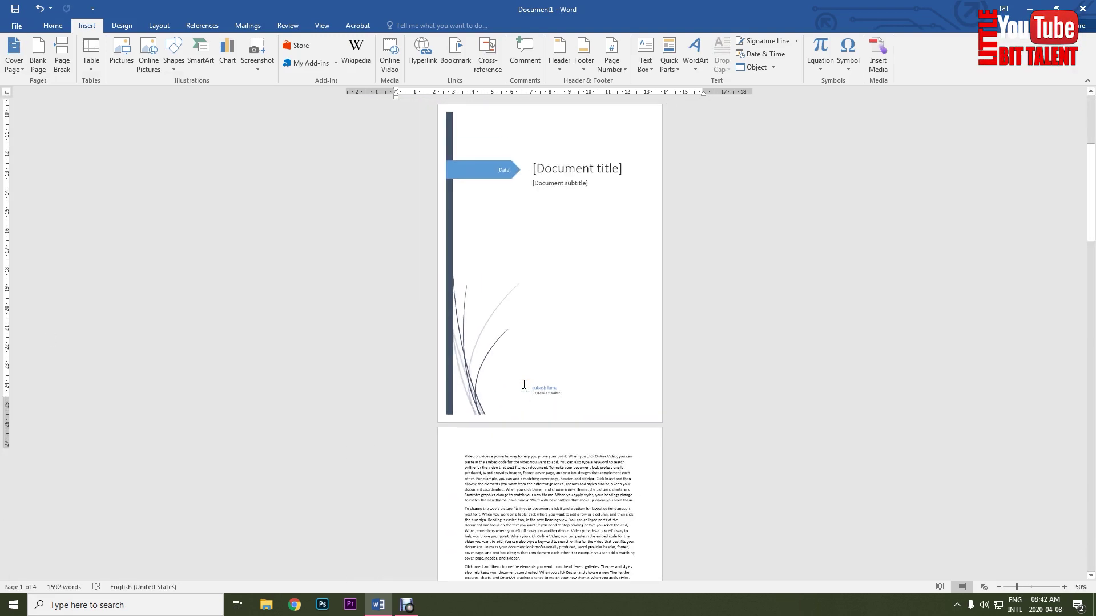
{"action": "scroll", "coordinate": [520, 415], "scroll_direction": "down", "scroll_amount": 3}
{"action": "scroll", "coordinate": [521, 415], "scroll_direction": "down", "scroll_amount": 3}
{"action": "scroll", "coordinate": [521, 415], "scroll_direction": "down", "scroll_amount": 3}
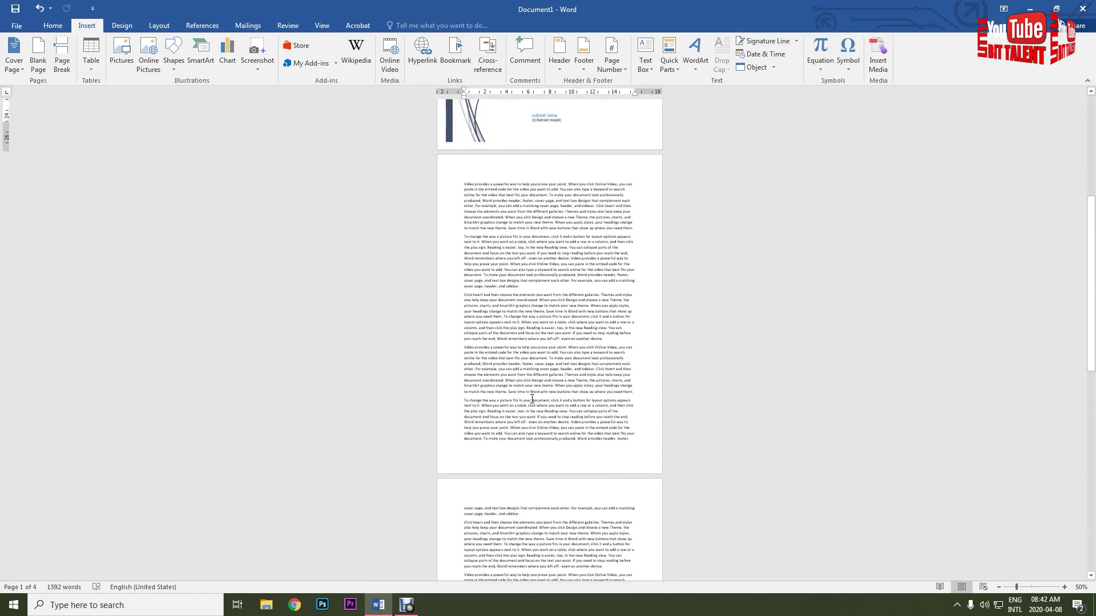
{"action": "scroll", "coordinate": [531, 400], "scroll_direction": "up", "scroll_amount": 4, "text": "ctrl"}
{"action": "scroll", "coordinate": [537, 383], "scroll_direction": "up", "scroll_amount": 4}
{"action": "scroll", "coordinate": [539, 382], "scroll_direction": "up", "scroll_amount": 2}
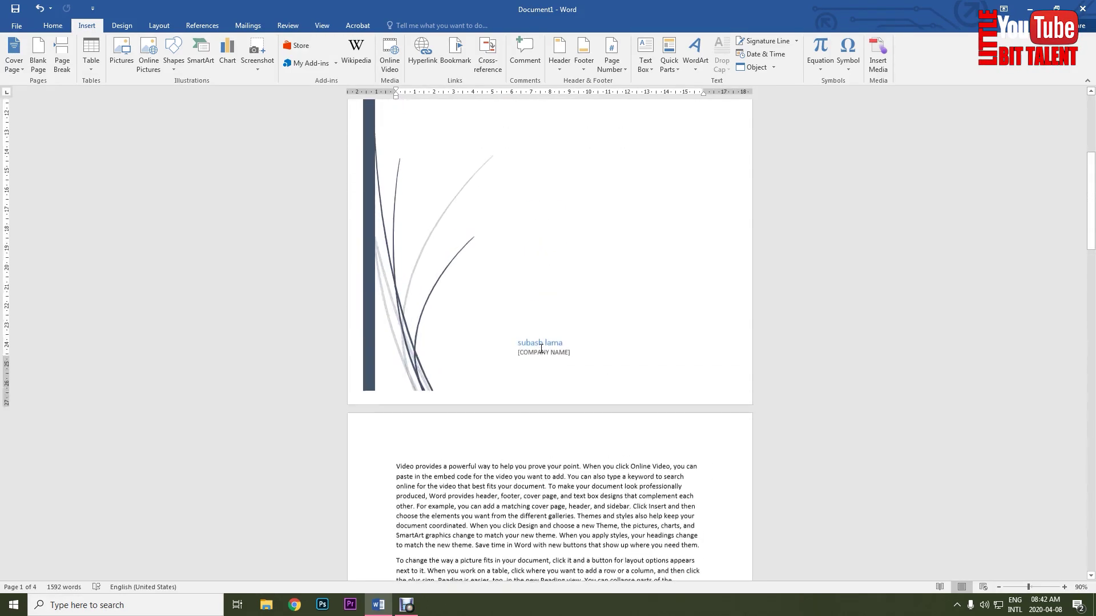
{"action": "scroll", "coordinate": [525, 366], "scroll_direction": "up", "scroll_amount": 1, "text": "ctrl"}
{"action": "scroll", "coordinate": [558, 305], "scroll_direction": "up", "scroll_amount": 1}
{"action": "scroll", "coordinate": [558, 306], "scroll_direction": "up", "scroll_amount": 3}
Step: Replace the cover title with 'Computer Education' and begin the subtitle 'Project Work-2077'
{"action": "scroll", "coordinate": [558, 306], "scroll_direction": "up", "scroll_amount": 2}
{"action": "left_click", "coordinate": [564, 246]}
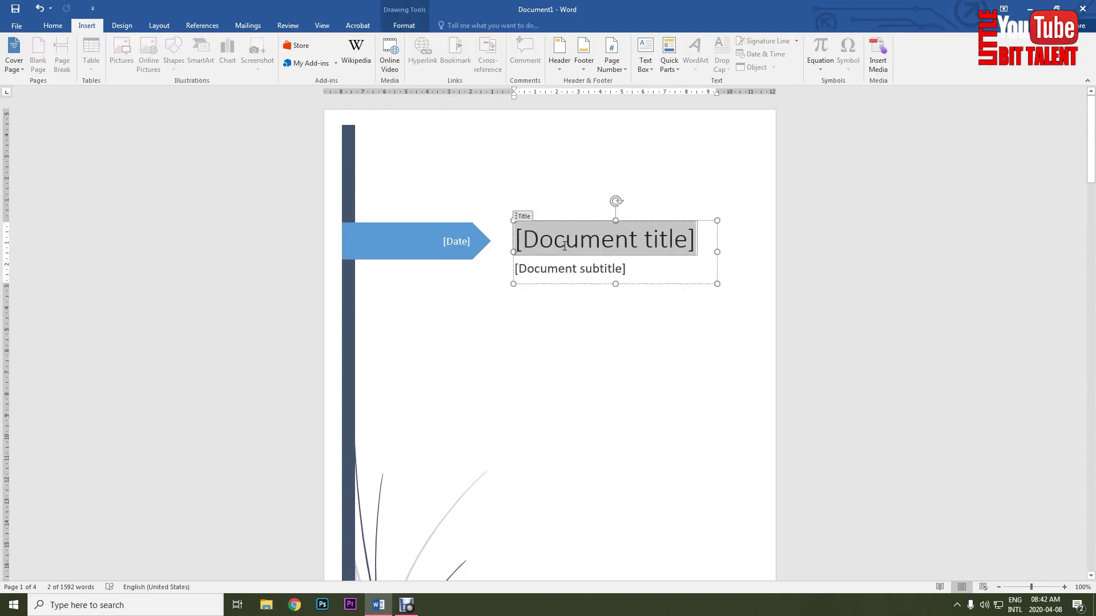
{"action": "type", "text": "Computer Educat"}
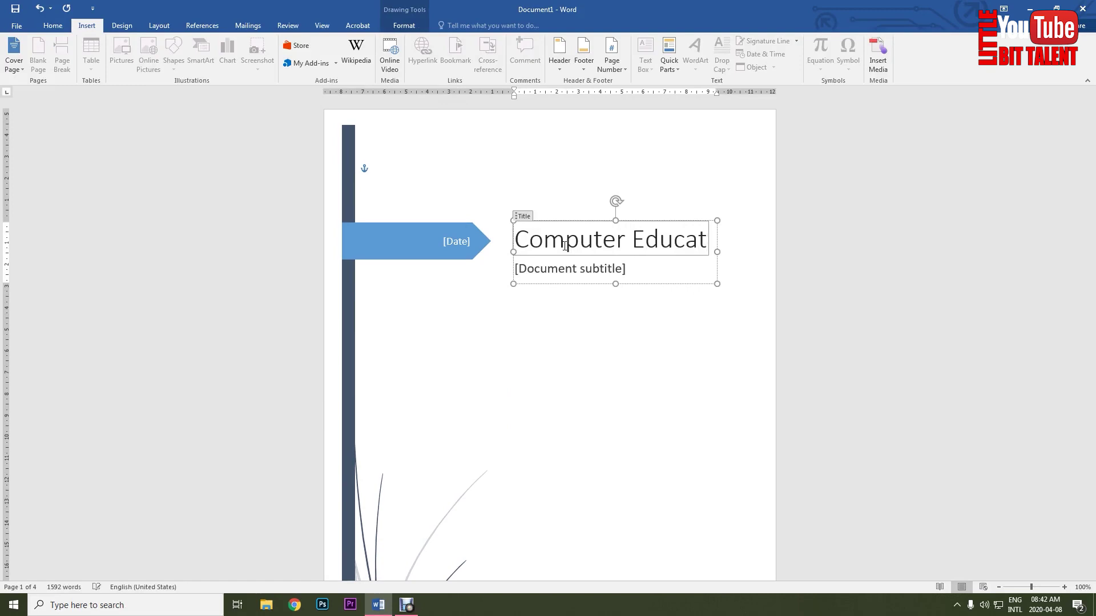
{"action": "type", "text": "ion"}
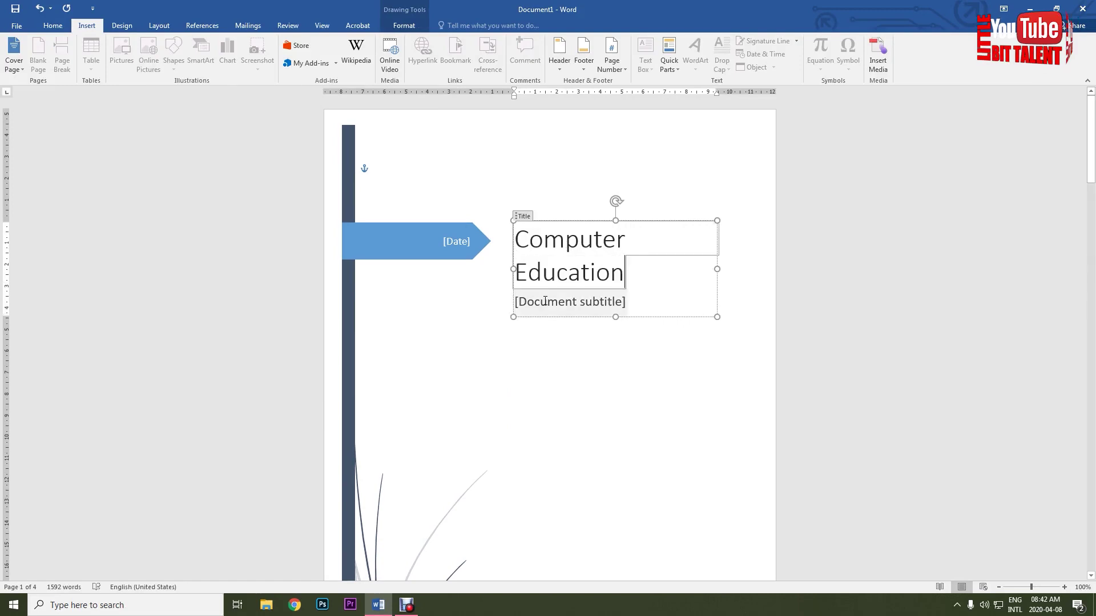
{"action": "left_click", "coordinate": [560, 303]}
{"action": "type", "text": "PR"}
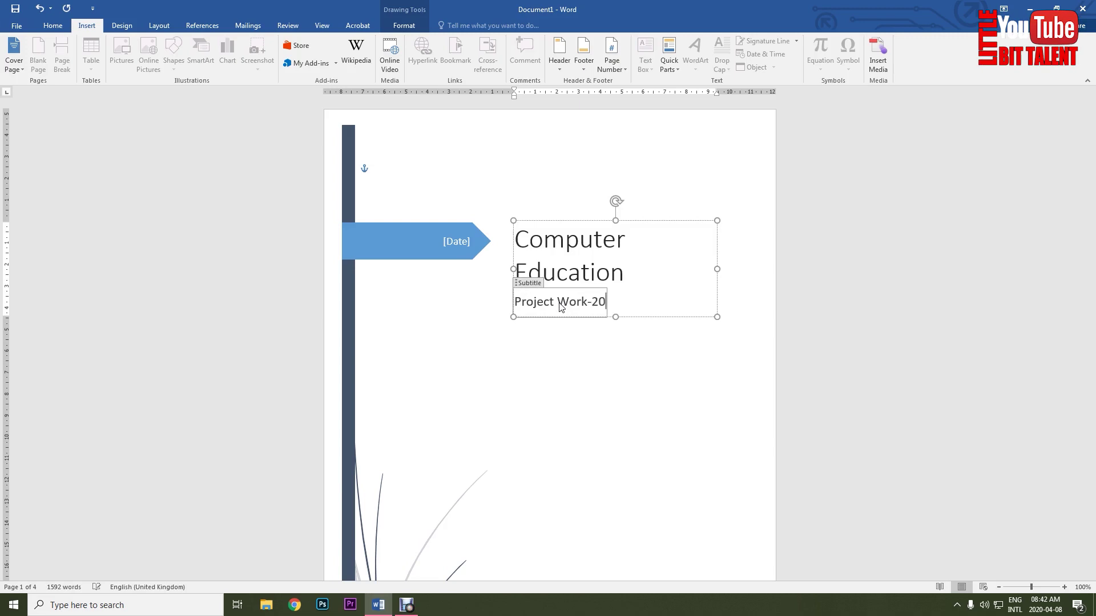
{"action": "type", "text": "77"}
{"action": "left_click", "coordinate": [662, 365]}
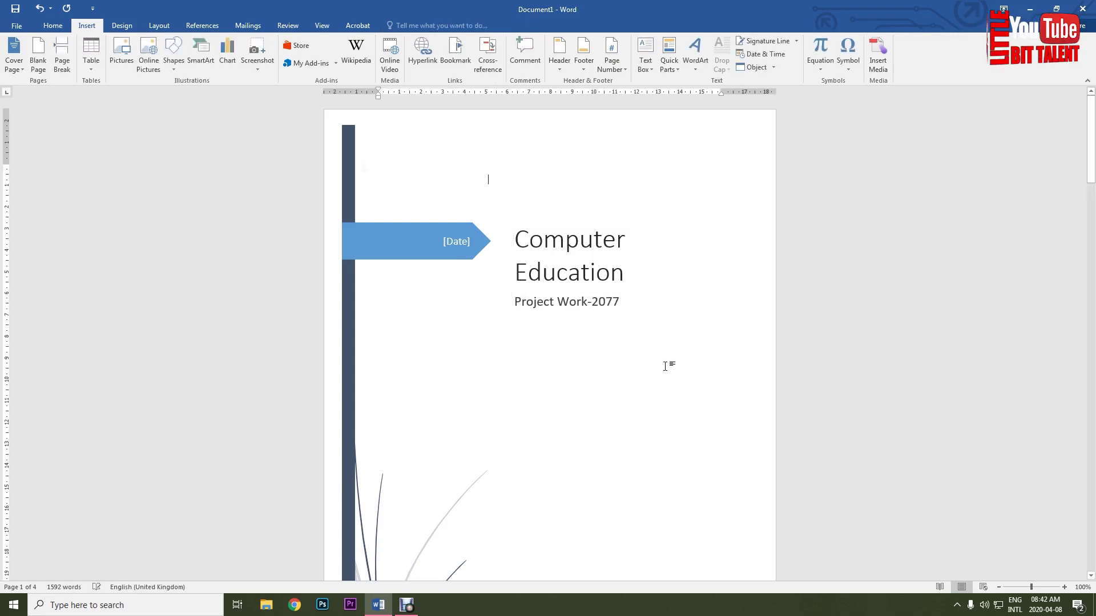
{"action": "scroll", "coordinate": [660, 369], "scroll_direction": "down", "scroll_amount": 2}
{"action": "scroll", "coordinate": [627, 377], "scroll_direction": "down", "scroll_amount": 8}
{"action": "scroll", "coordinate": [579, 359], "scroll_direction": "up", "scroll_amount": 2, "text": "ctrl"}
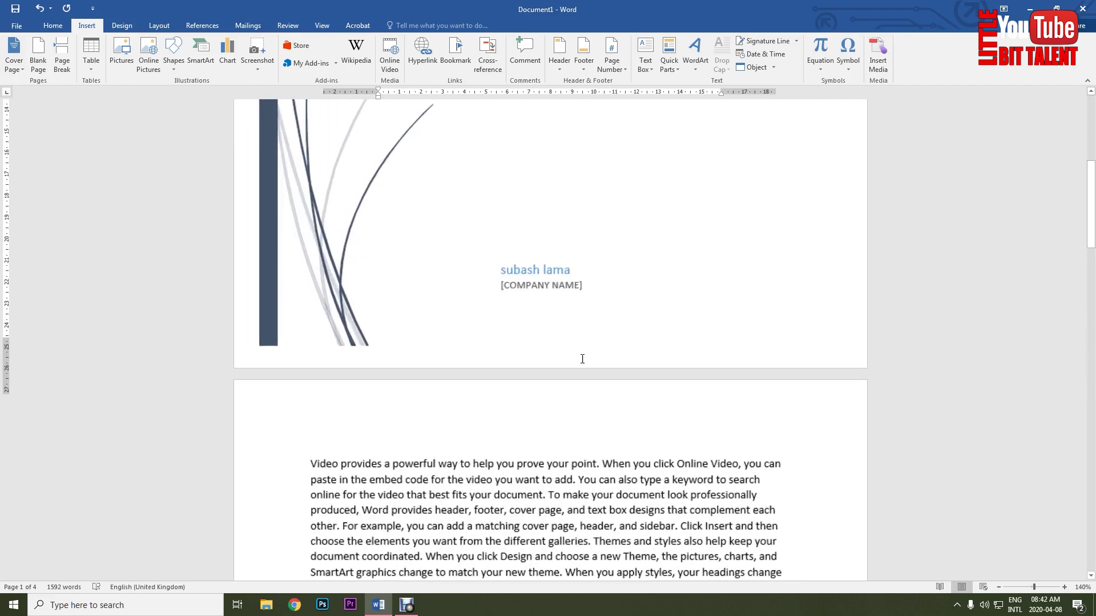
{"action": "scroll", "coordinate": [565, 320], "scroll_direction": "up", "scroll_amount": 3, "text": "ctrl"}
{"action": "scroll", "coordinate": [537, 314], "scroll_direction": "up", "scroll_amount": 2, "text": "ctrl"}
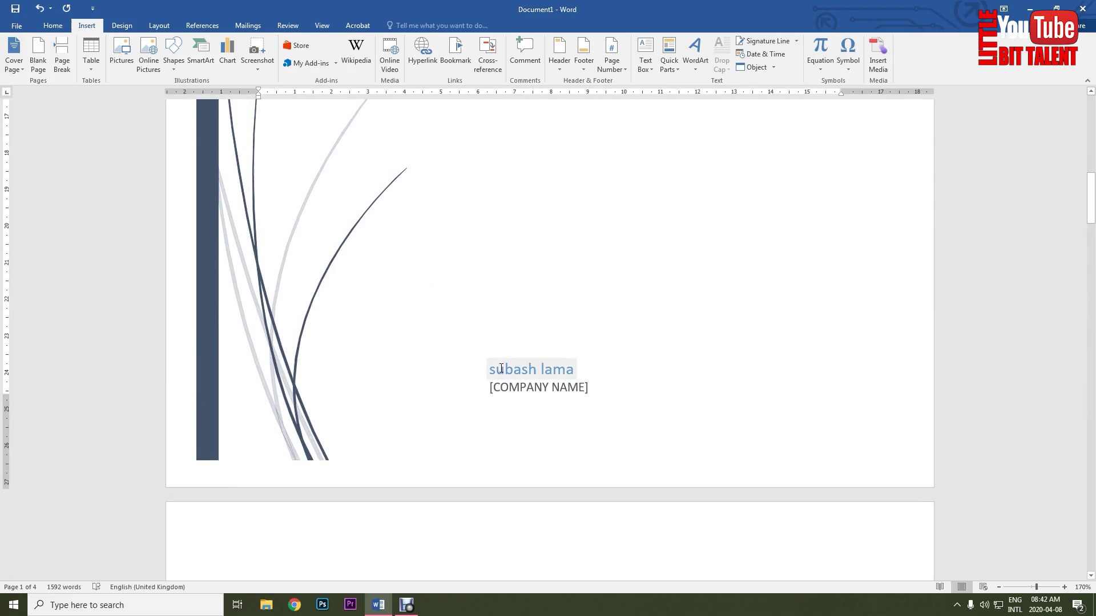
{"action": "scroll", "coordinate": [590, 322], "scroll_direction": "down", "scroll_amount": 4, "text": "ctrl"}
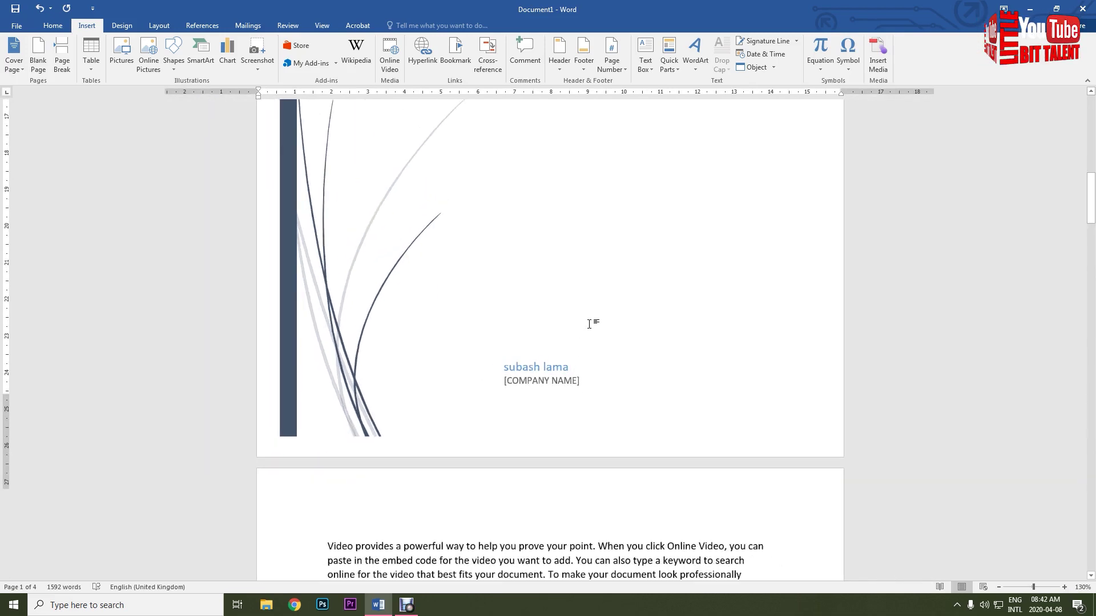
{"action": "scroll", "coordinate": [590, 323], "scroll_direction": "down", "scroll_amount": 1, "text": "ctrl"}
{"action": "scroll", "coordinate": [591, 324], "scroll_direction": "down", "scroll_amount": 3, "text": "ctrl"}
{"action": "scroll", "coordinate": [590, 324], "scroll_direction": "up", "scroll_amount": 5}
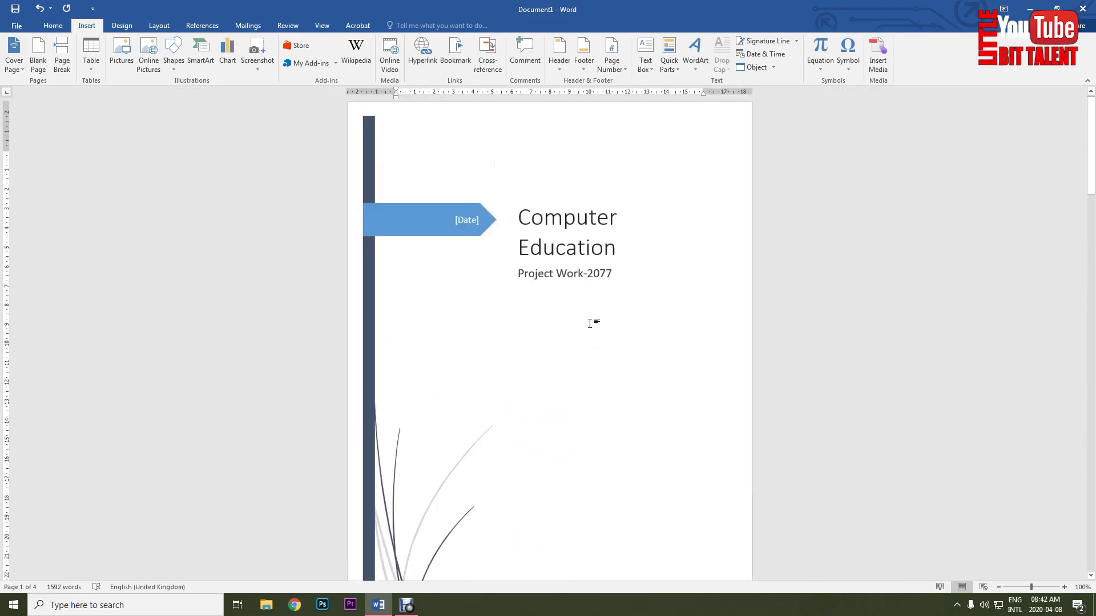
{"action": "scroll", "coordinate": [590, 324], "scroll_direction": "down", "scroll_amount": 1}
{"action": "scroll", "coordinate": [586, 327], "scroll_direction": "down", "scroll_amount": 4}
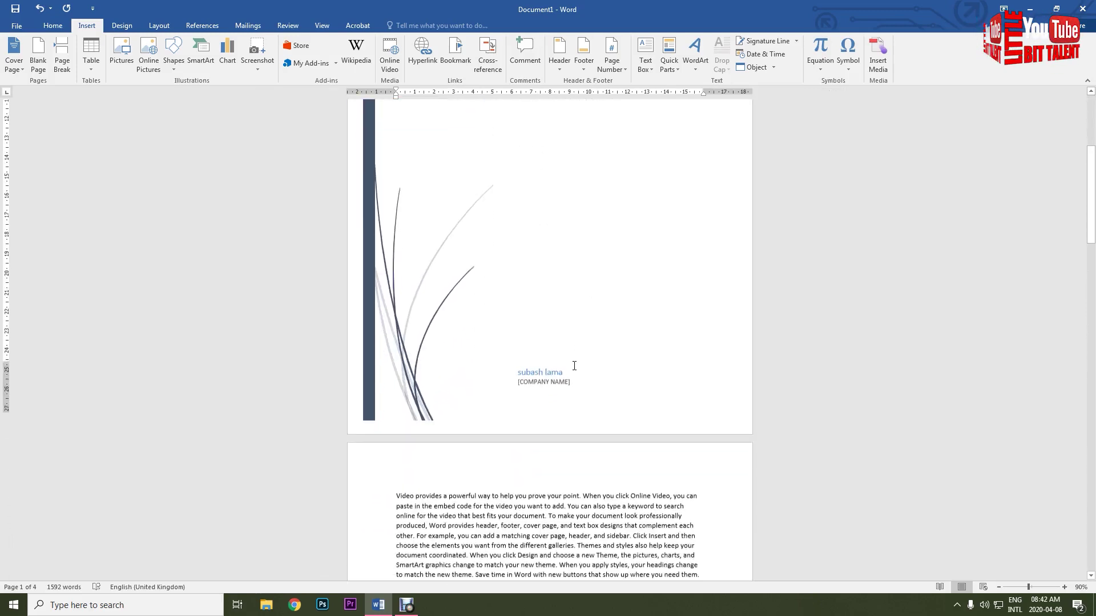
{"action": "scroll", "coordinate": [586, 328], "scroll_direction": "down", "scroll_amount": 1}
{"action": "scroll", "coordinate": [577, 354], "scroll_direction": "up", "scroll_amount": 3, "text": "ctrl"}
{"action": "scroll", "coordinate": [567, 385], "scroll_direction": "up", "scroll_amount": 2}
{"action": "scroll", "coordinate": [567, 386], "scroll_direction": "up", "scroll_amount": 4}
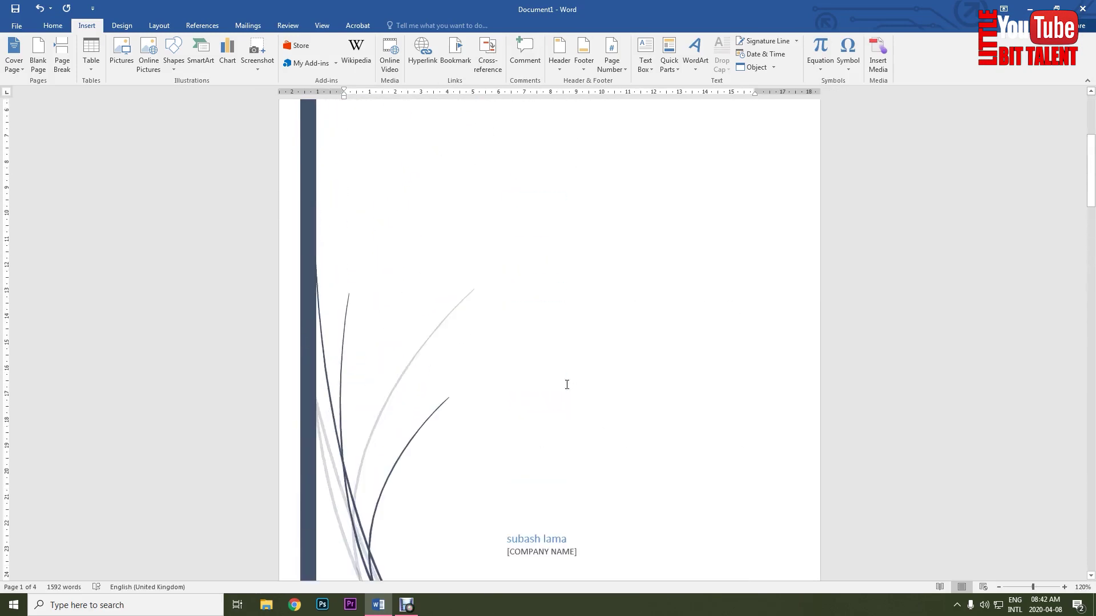
{"action": "scroll", "coordinate": [566, 385], "scroll_direction": "up", "scroll_amount": 3}
{"action": "scroll", "coordinate": [567, 385], "scroll_direction": "up", "scroll_amount": 2}
{"action": "scroll", "coordinate": [567, 385], "scroll_direction": "up", "scroll_amount": 2}
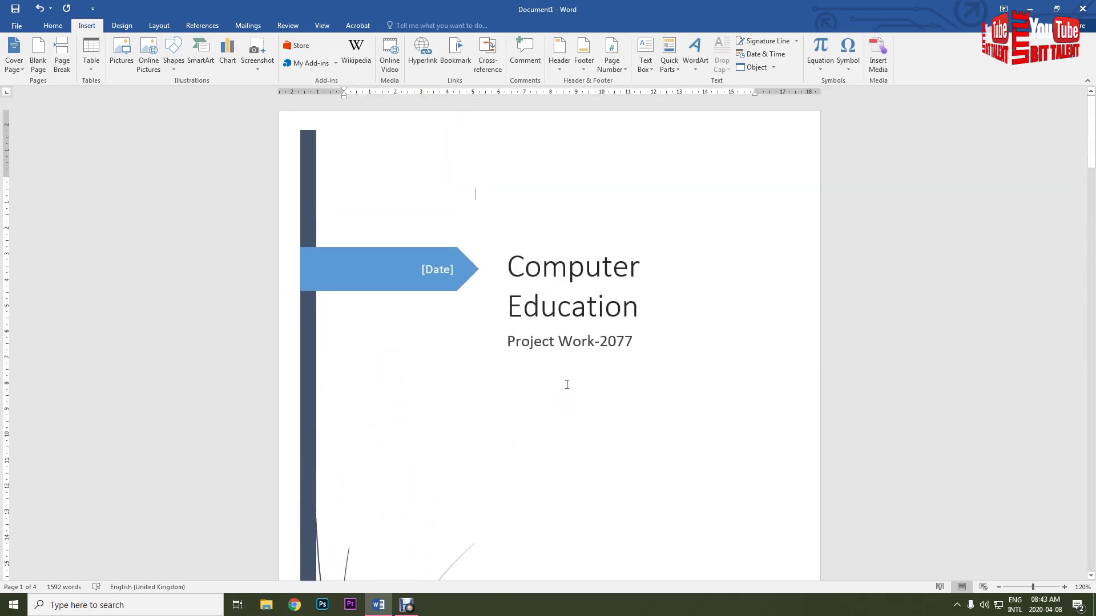
{"action": "scroll", "coordinate": [566, 386], "scroll_direction": "up", "scroll_amount": 1, "text": "ctrl"}
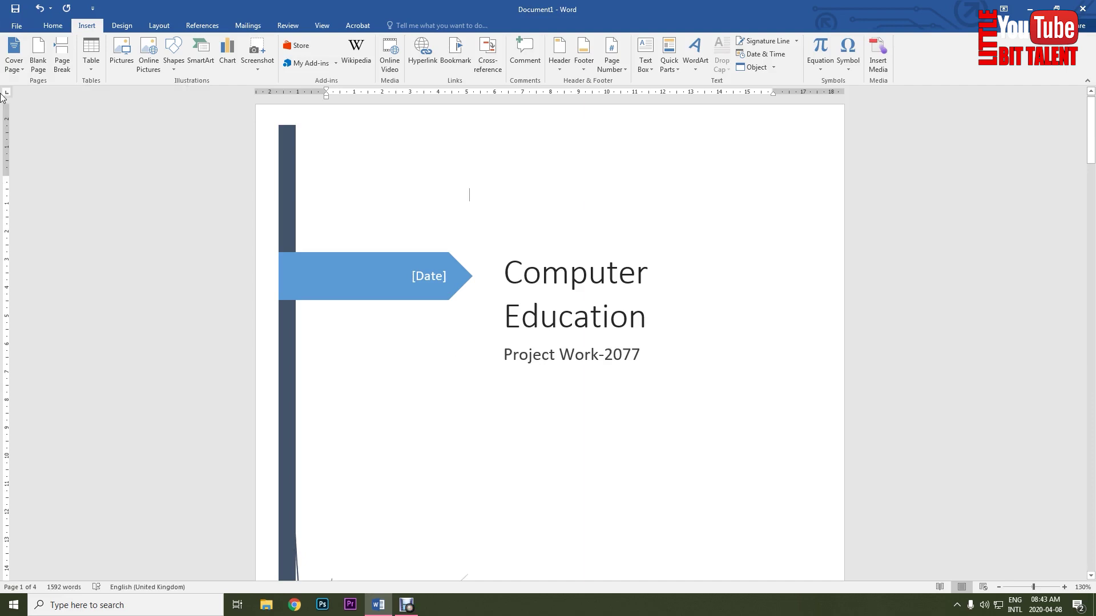
{"action": "left_click", "coordinate": [41, 63]}
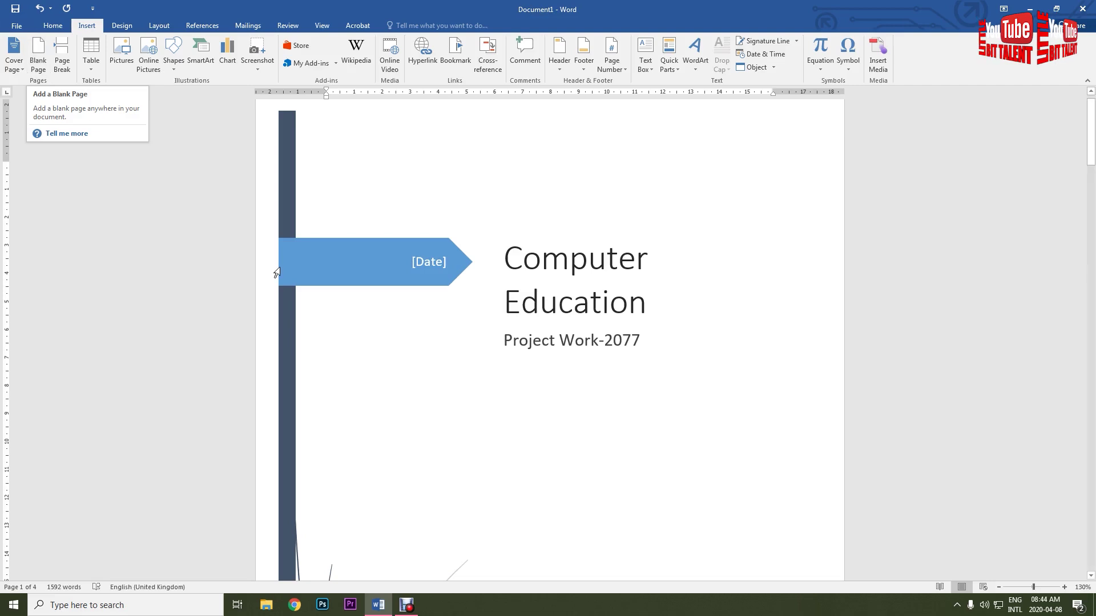
{"action": "scroll", "coordinate": [489, 289], "scroll_direction": "down", "scroll_amount": 6, "text": "ctrl"}
{"action": "scroll", "coordinate": [485, 320], "scroll_direction": "down", "scroll_amount": 3, "text": "ctrl"}
{"action": "scroll", "coordinate": [479, 355], "scroll_direction": "down", "scroll_amount": 2}
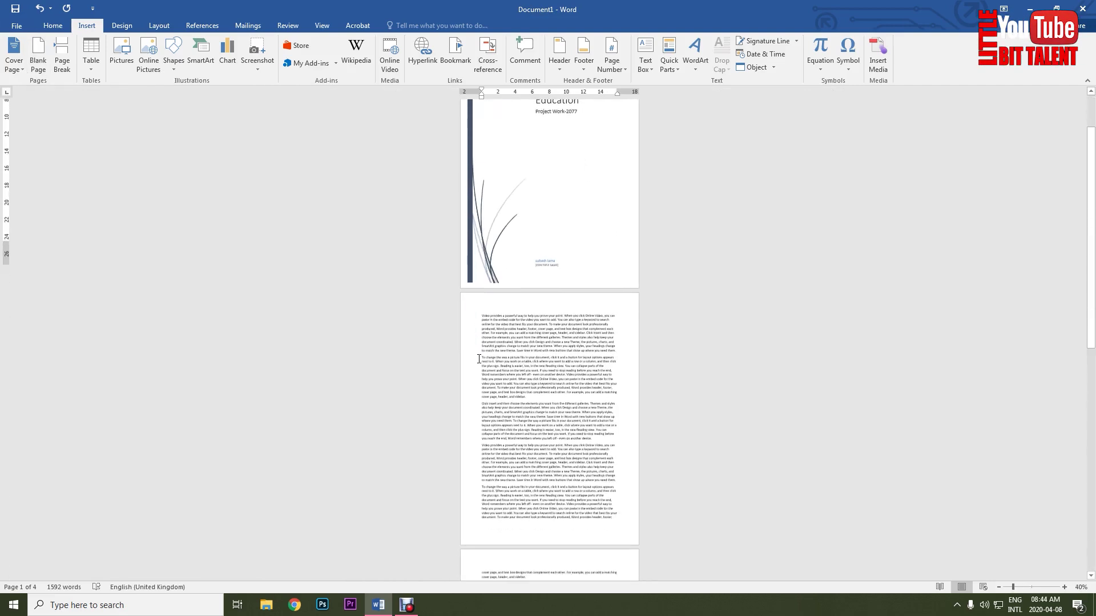
{"action": "scroll", "coordinate": [482, 244], "scroll_direction": "down", "scroll_amount": 2}
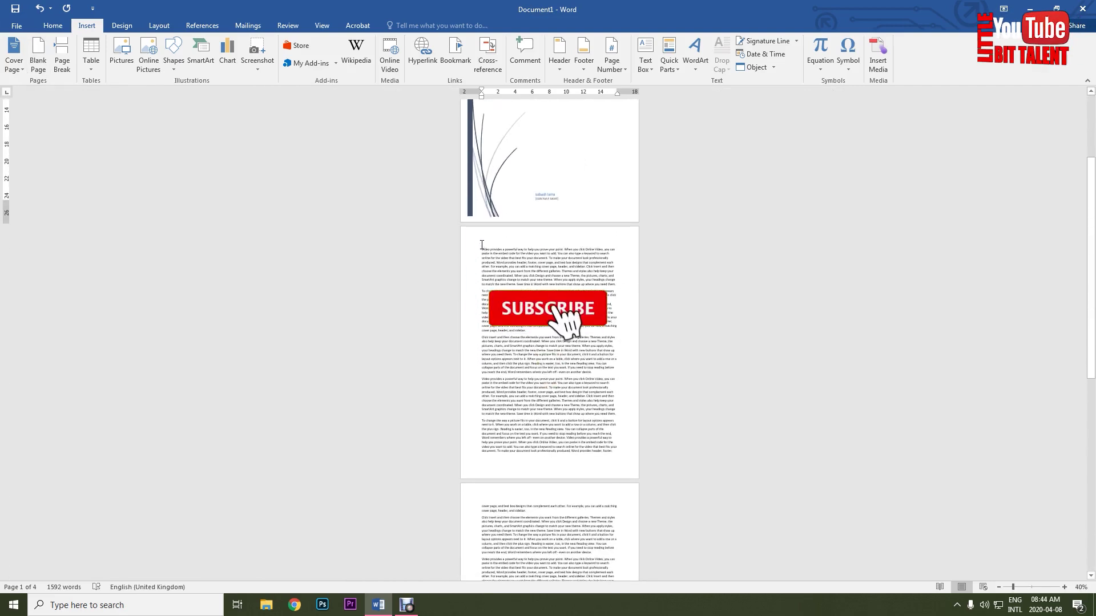
{"action": "left_click", "coordinate": [482, 244]}
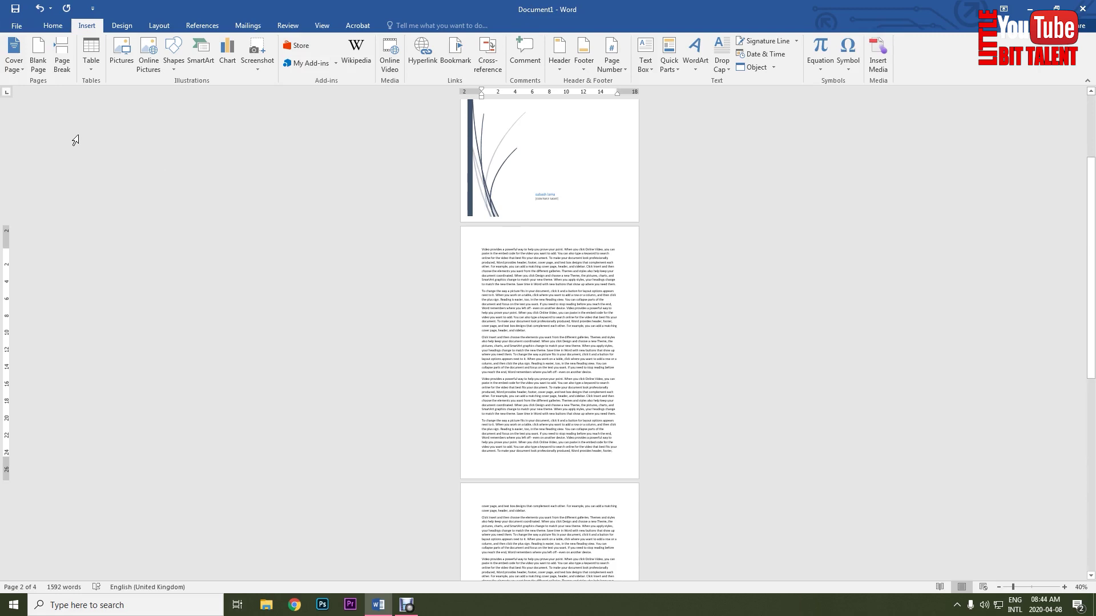
{"action": "left_click", "coordinate": [29, 56]}
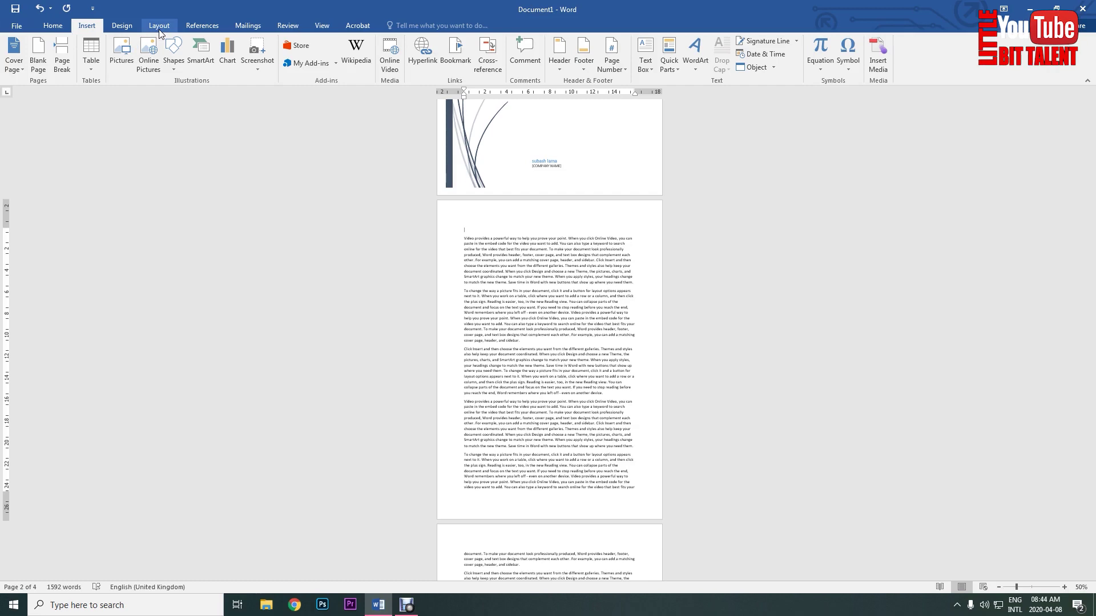
{"action": "left_click", "coordinate": [63, 63]}
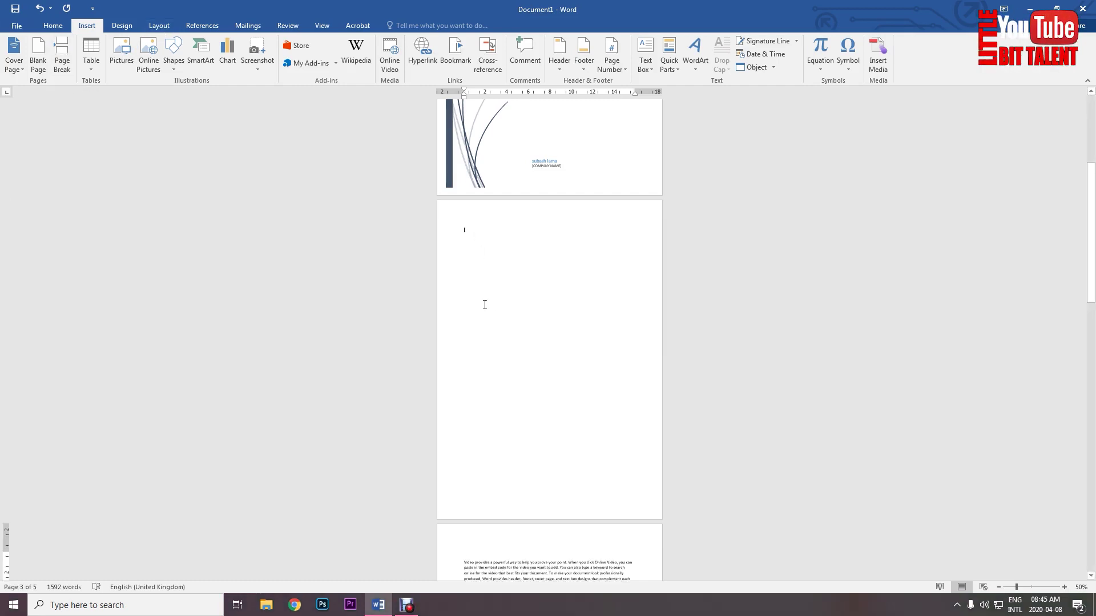
{"action": "left_click", "coordinate": [513, 295]}
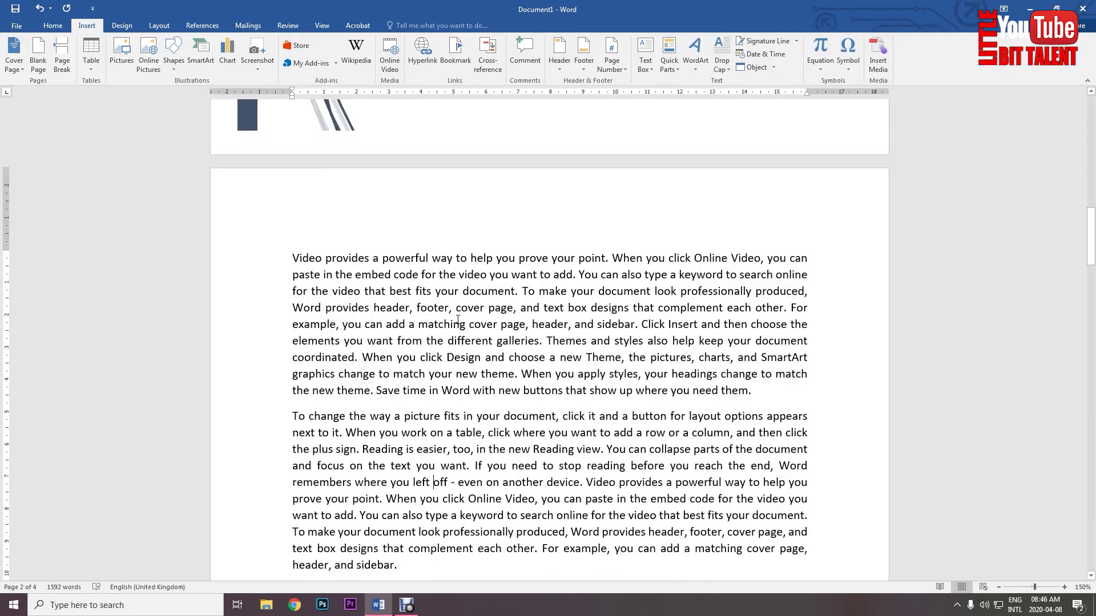
Step: Add blank lines after page 2's first paragraph ending 'need them.'
{"action": "scroll", "coordinate": [458, 315], "scroll_direction": "down", "scroll_amount": 3}
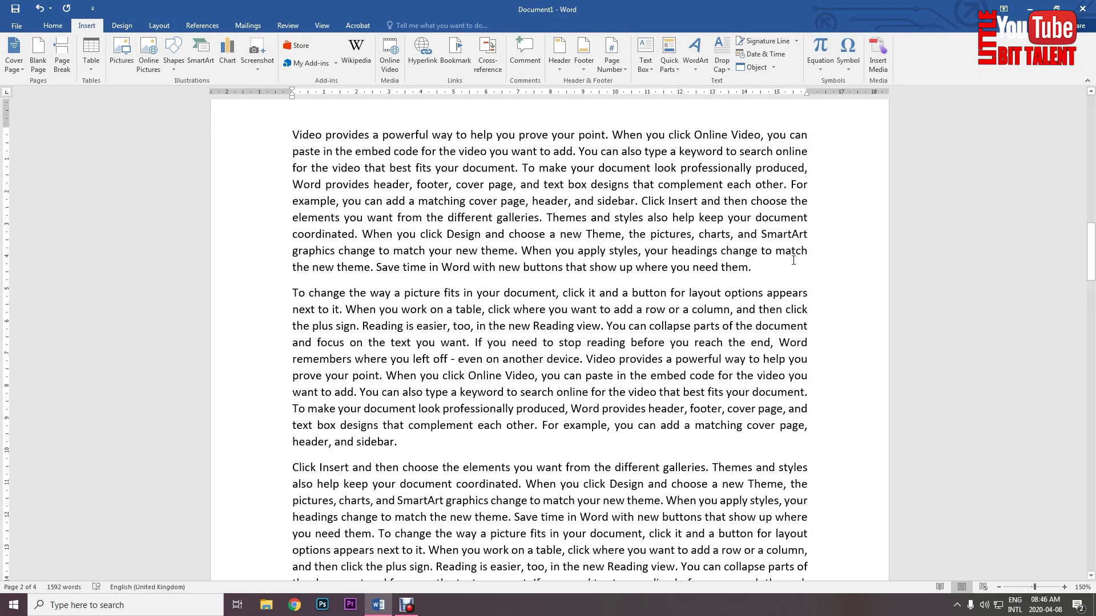
{"action": "key", "text": "Return"}
{"action": "key", "text": "Return"}
{"action": "key", "text": "Return"}
{"action": "key", "text": "Return"}
{"action": "key", "text": "Return"}
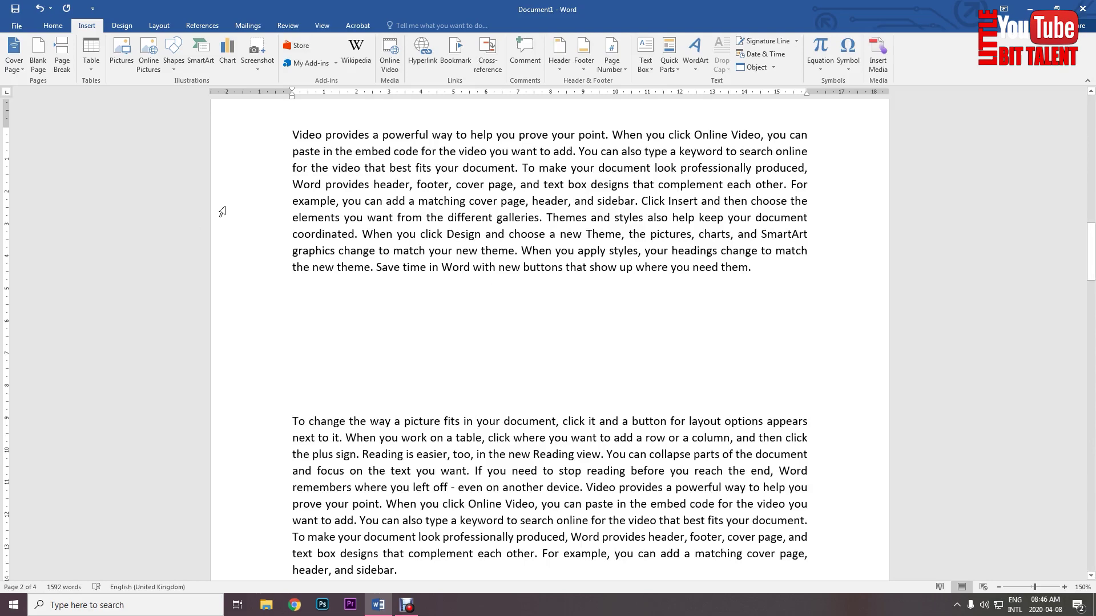
{"action": "key", "text": "Return"}
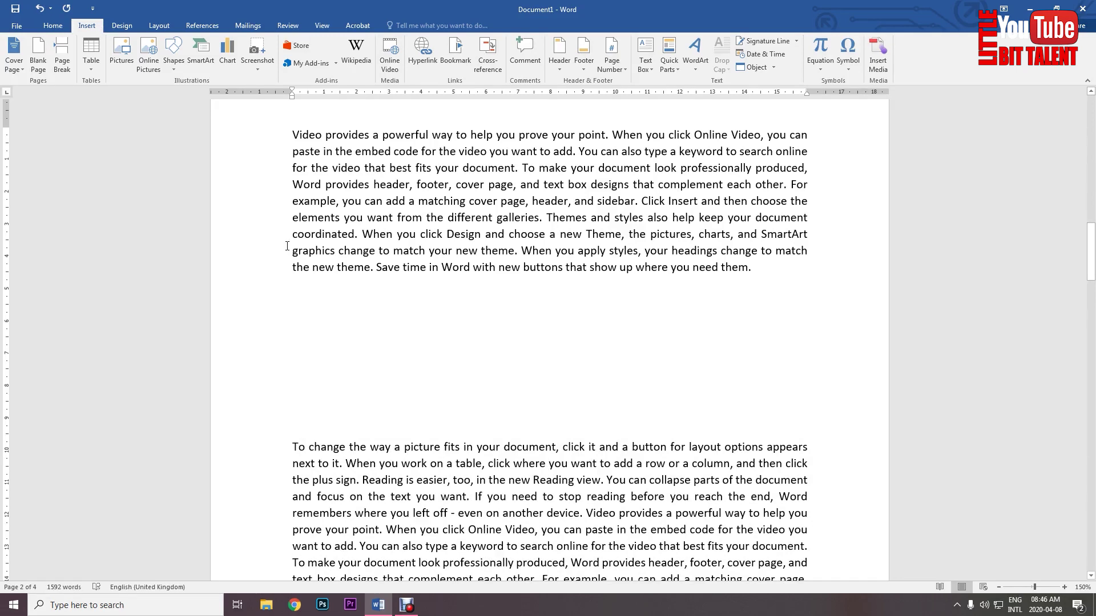
{"action": "left_click", "coordinate": [94, 67]}
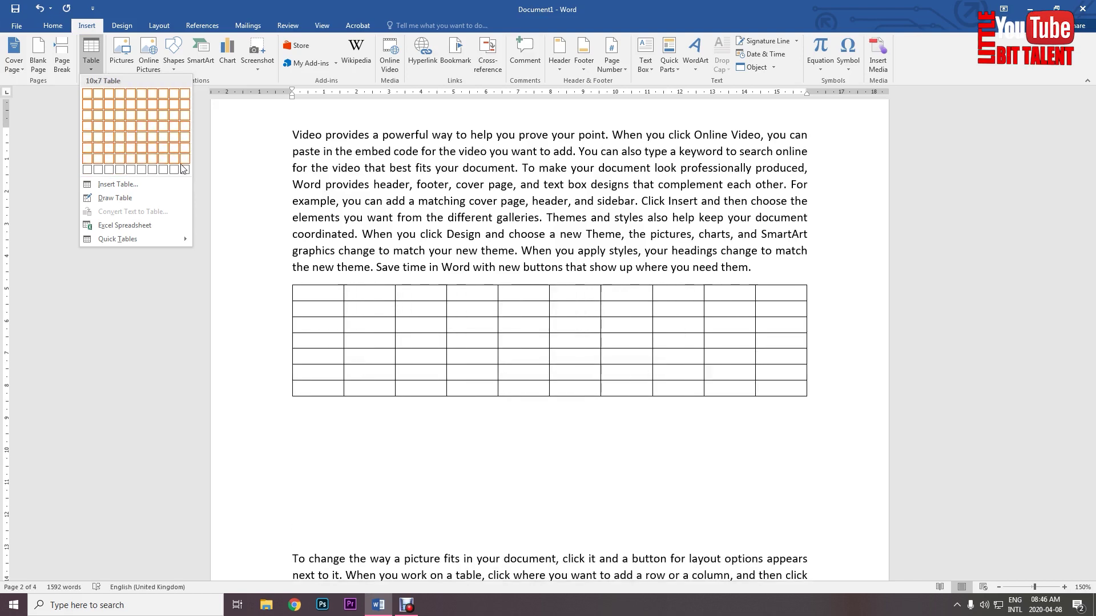
Step: Insert a one-row, six-column table and type a dash line beneath it
{"action": "left_click", "coordinate": [324, 293]}
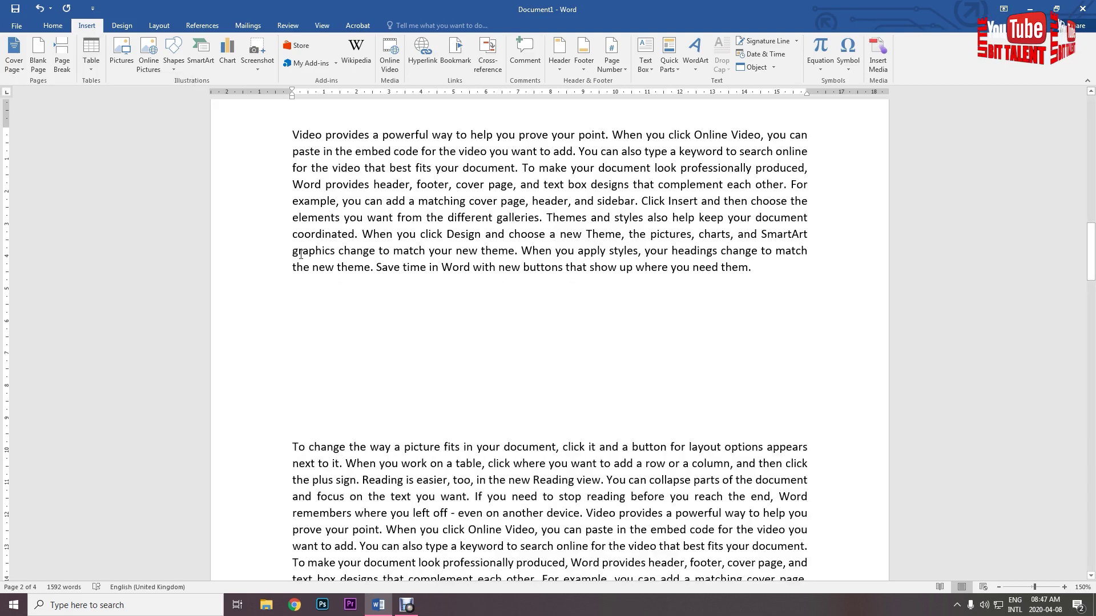
{"action": "left_click", "coordinate": [86, 67]}
{"action": "left_click", "coordinate": [86, 67]}
{"action": "left_click", "coordinate": [86, 67]}
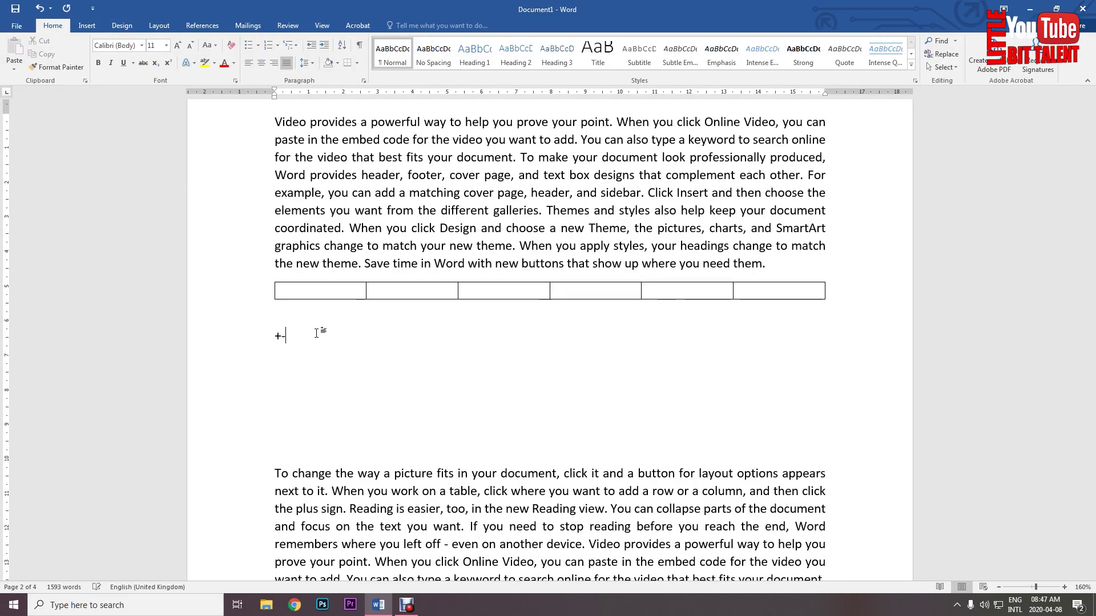
{"action": "type", "text": "----------------"}
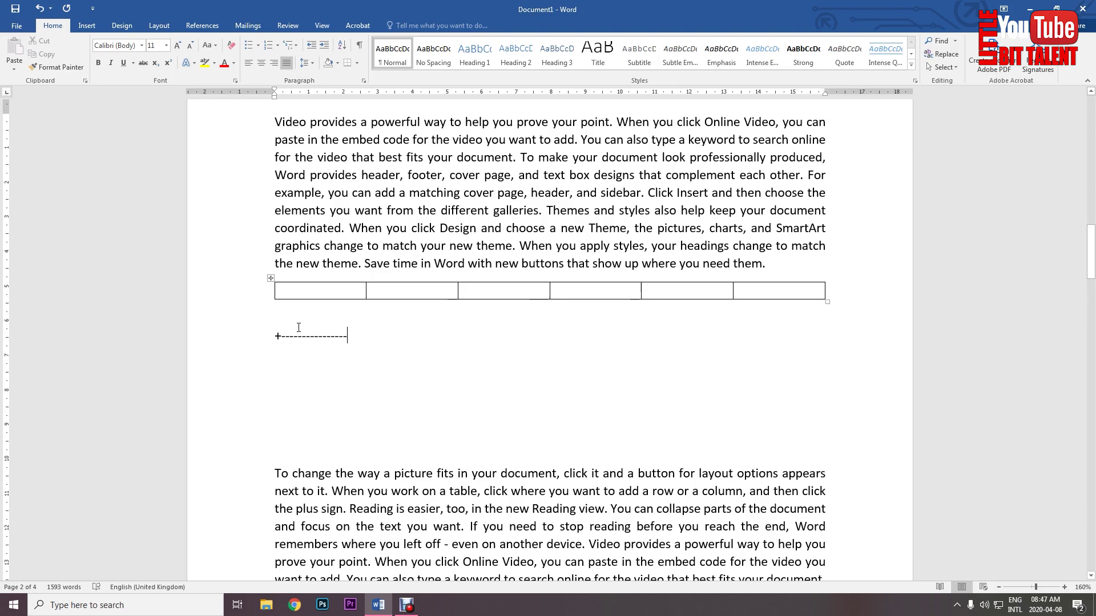
{"action": "mouse_move", "coordinate": [276, 292]}
{"action": "left_click", "coordinate": [292, 293]}
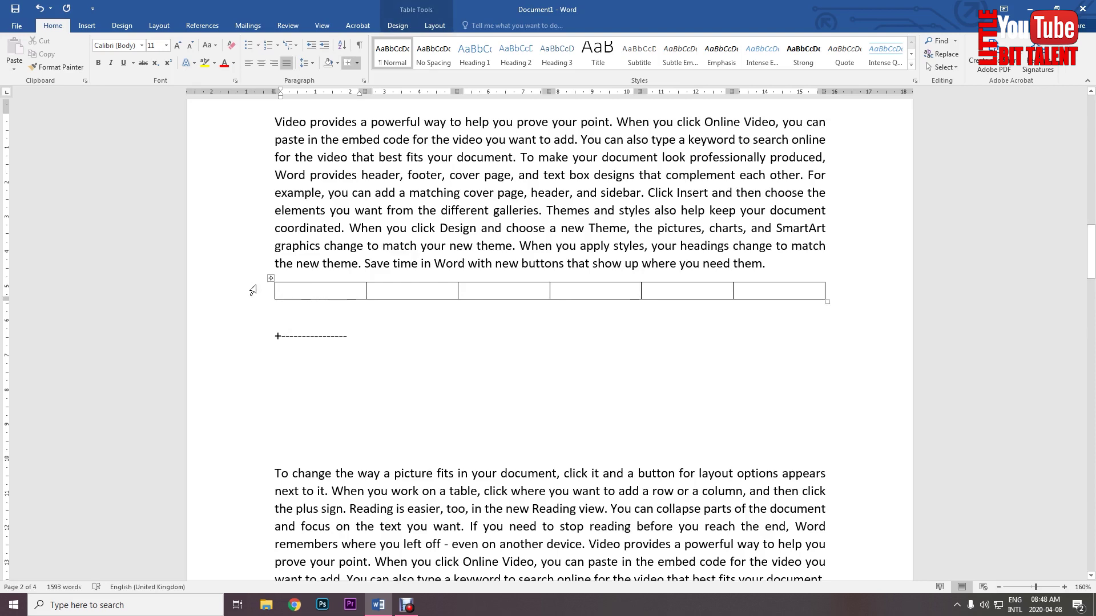
Step: Undo the stray plus, extend the dash line with +---+ segments, and auto-convert it to a four-column table
{"action": "type", "text": "+"}
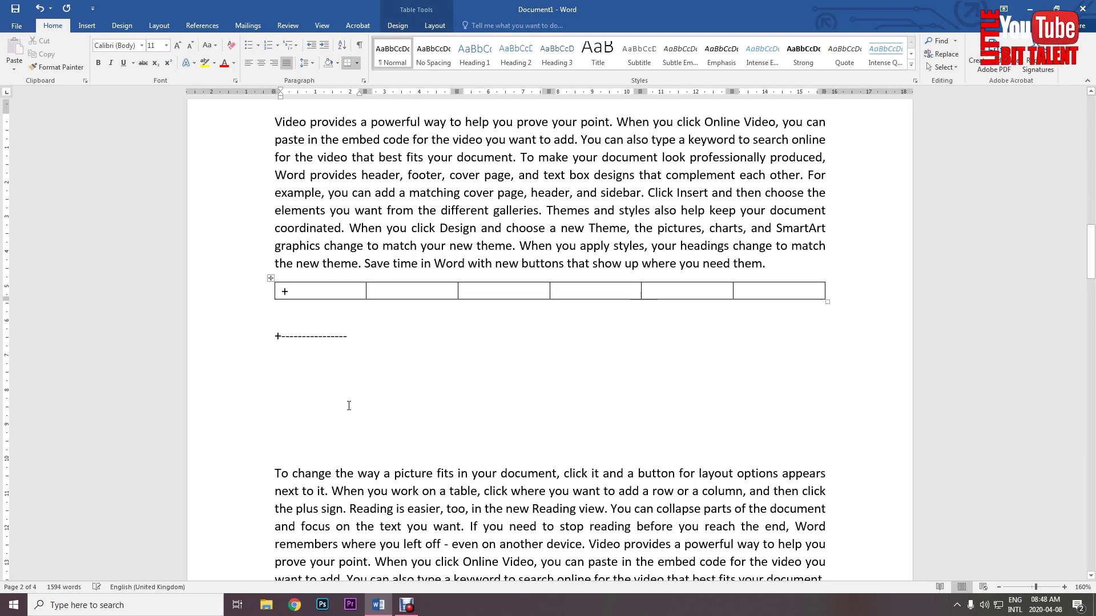
{"action": "key", "text": "ctrl+z"}
{"action": "left_click", "coordinate": [360, 341]}
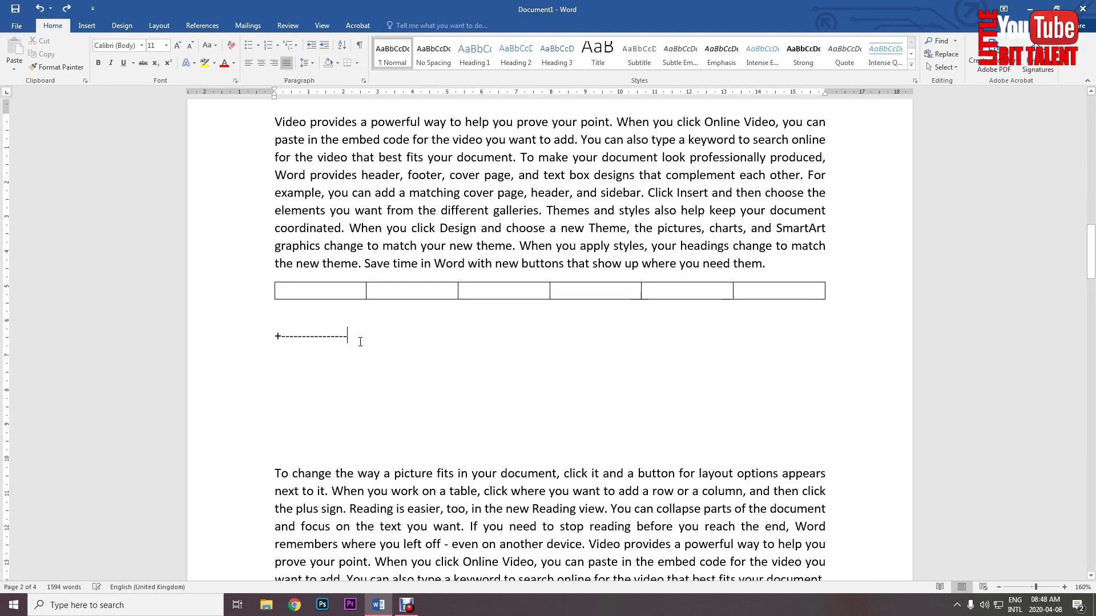
{"action": "type", "text": "+--------------------------+--------------------------"}
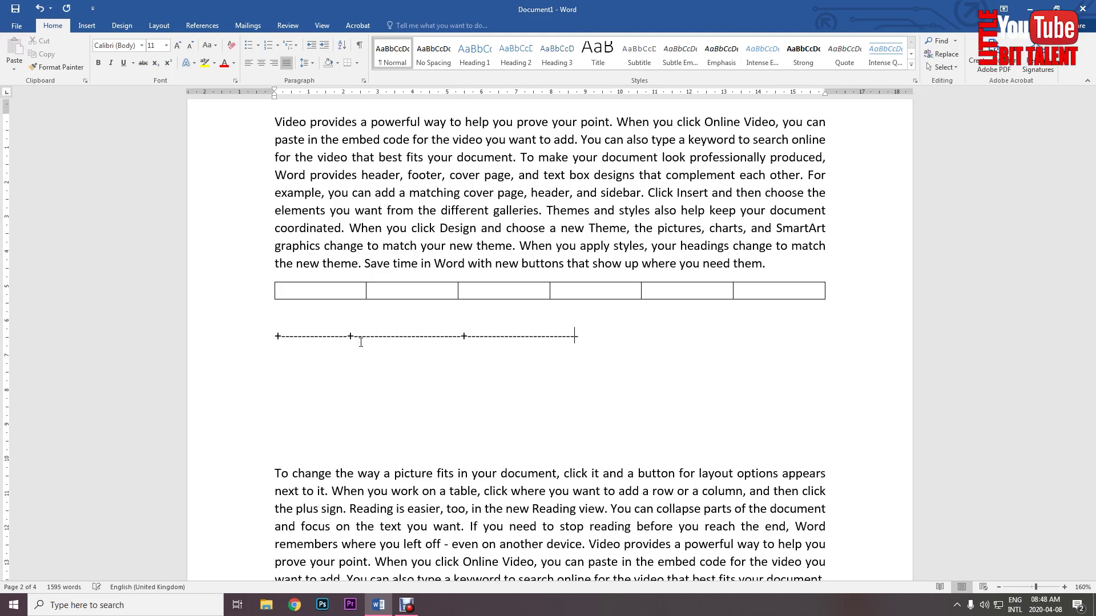
{"action": "type", "text": "----+"}
{"action": "key", "text": "Return"}
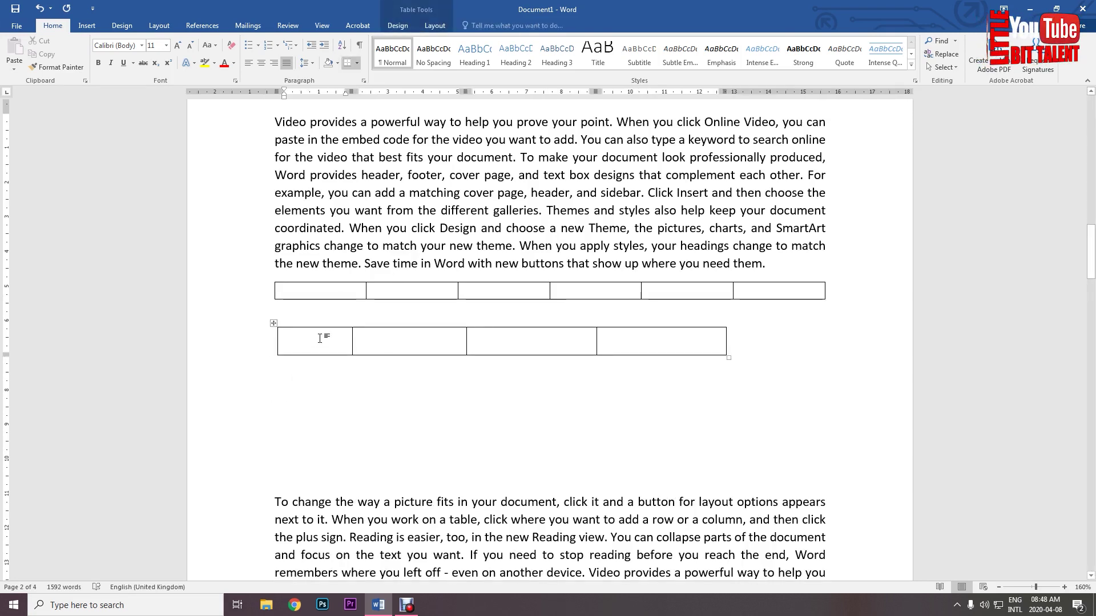
Step: Type the headings Sn, Name, Class and Roll into the four header cells
{"action": "left_click", "coordinate": [87, 26]}
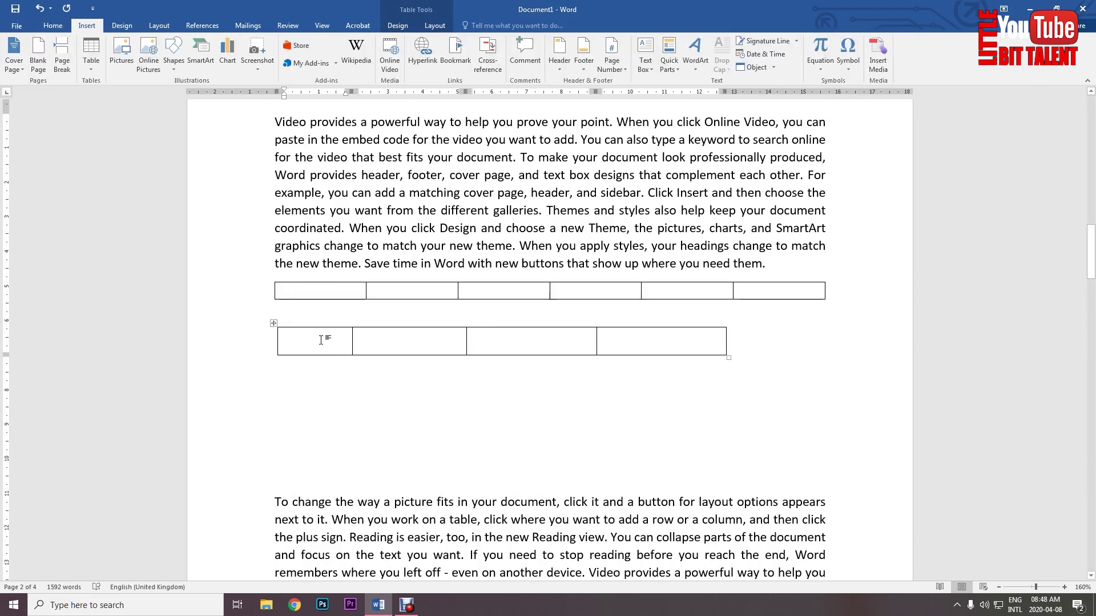
{"action": "type", "text": "Sn"}
{"action": "key", "text": "Tab"}
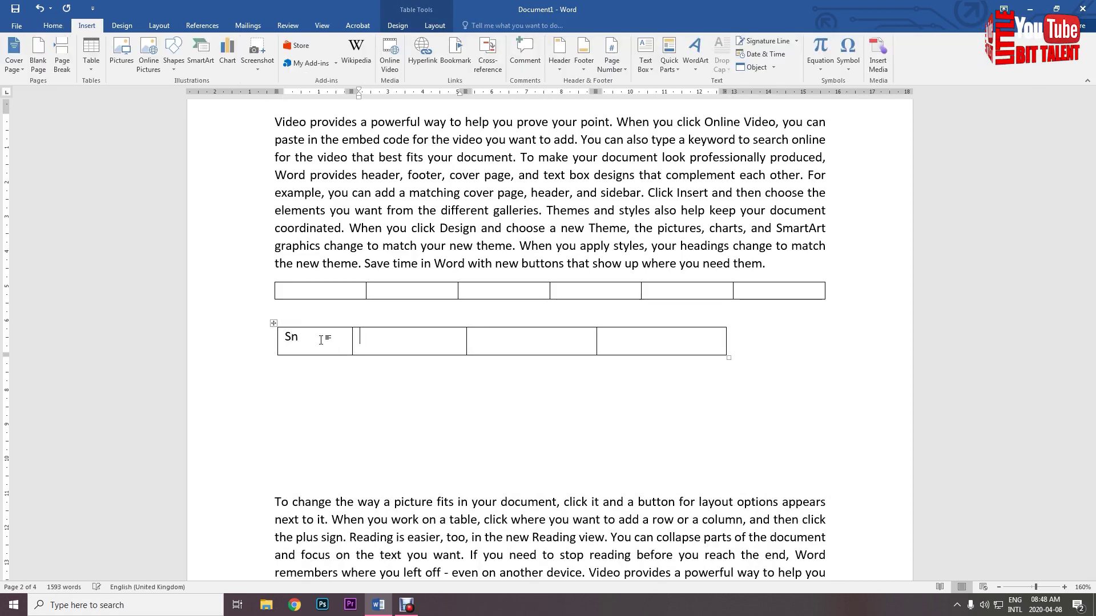
{"action": "type", "text": "Name"}
{"action": "key", "text": "Tab"}
{"action": "type", "text": "Classa"}
{"action": "key", "text": "BackSpace"}
{"action": "key", "text": "Tab"}
{"action": "type", "text": "Ro"}
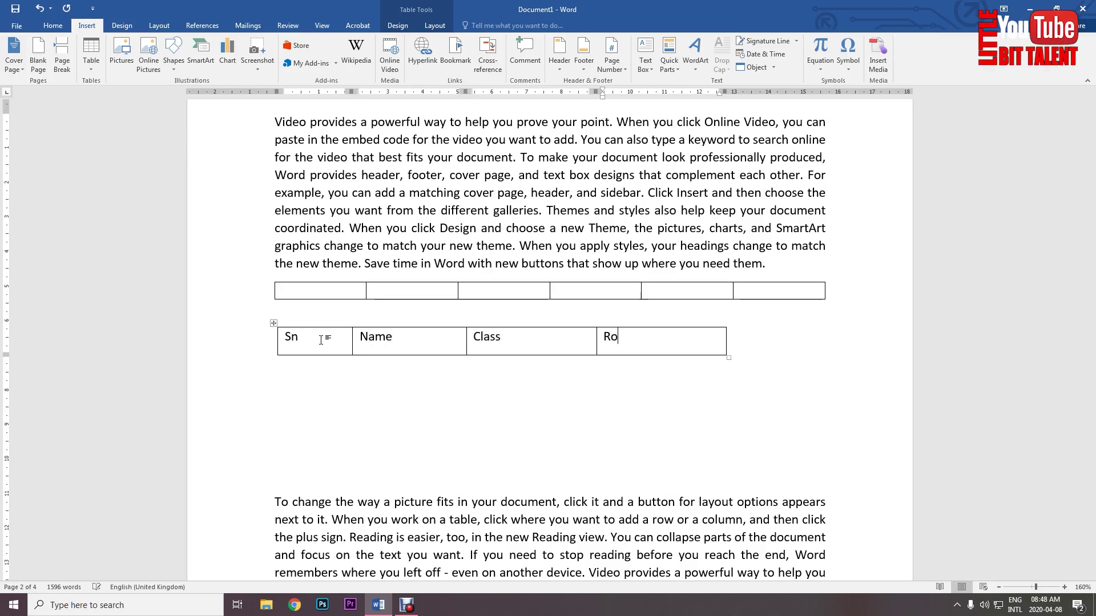
{"action": "type", "text": "ll"}
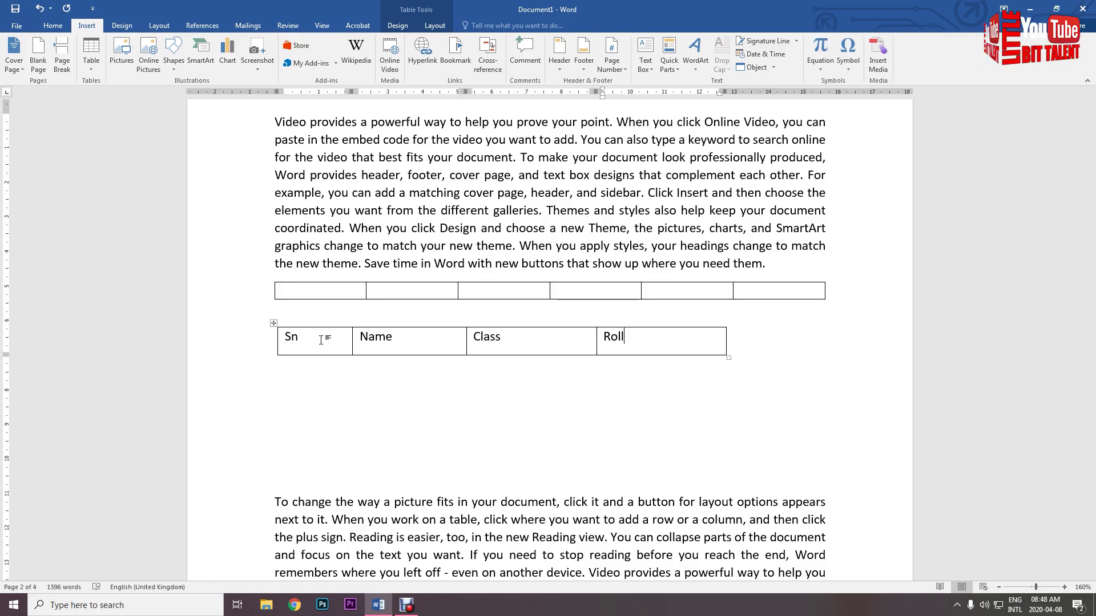
Step: Tab past the last header cell to add empty rows below the headings
{"action": "left_click_drag", "start_coordinate": [304, 349], "coordinate": [649, 341]}
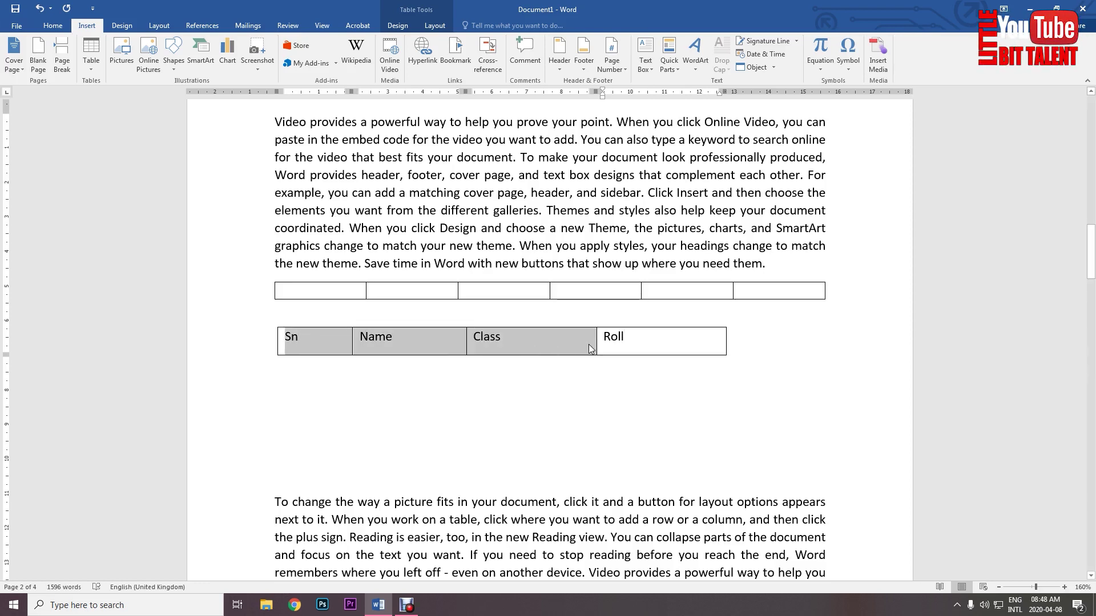
{"action": "left_click", "coordinate": [314, 350]}
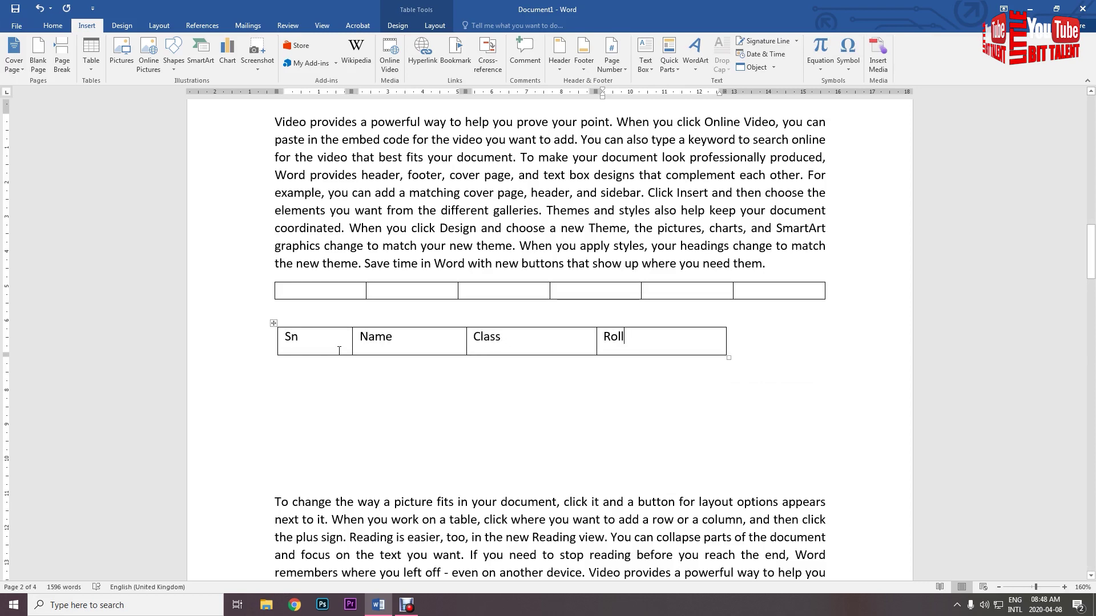
{"action": "left_click_drag", "start_coordinate": [318, 346], "coordinate": [369, 350]}
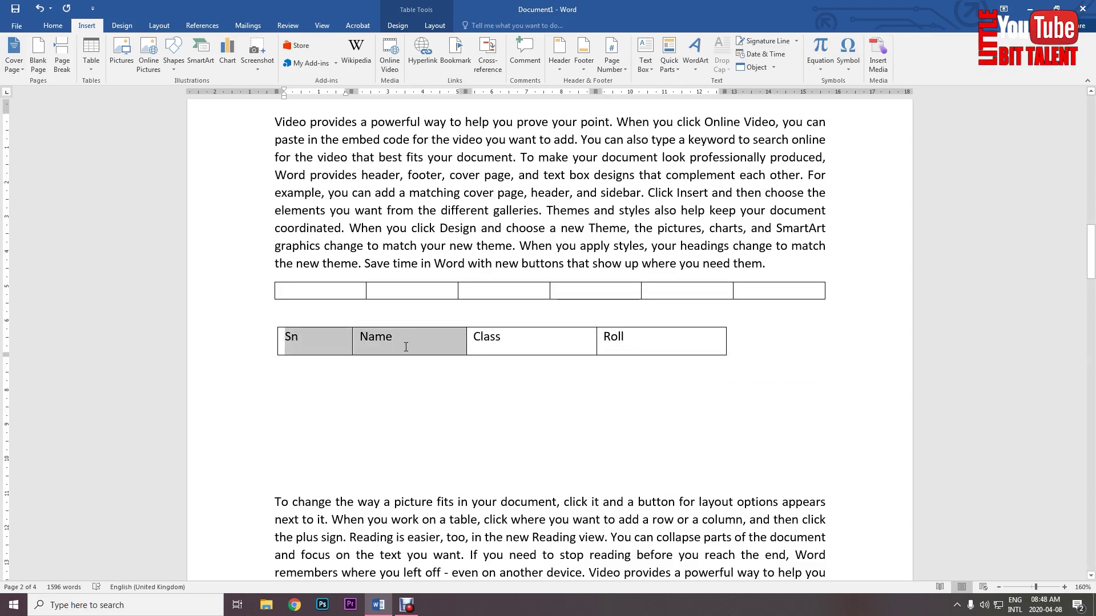
{"action": "left_click", "coordinate": [318, 368]}
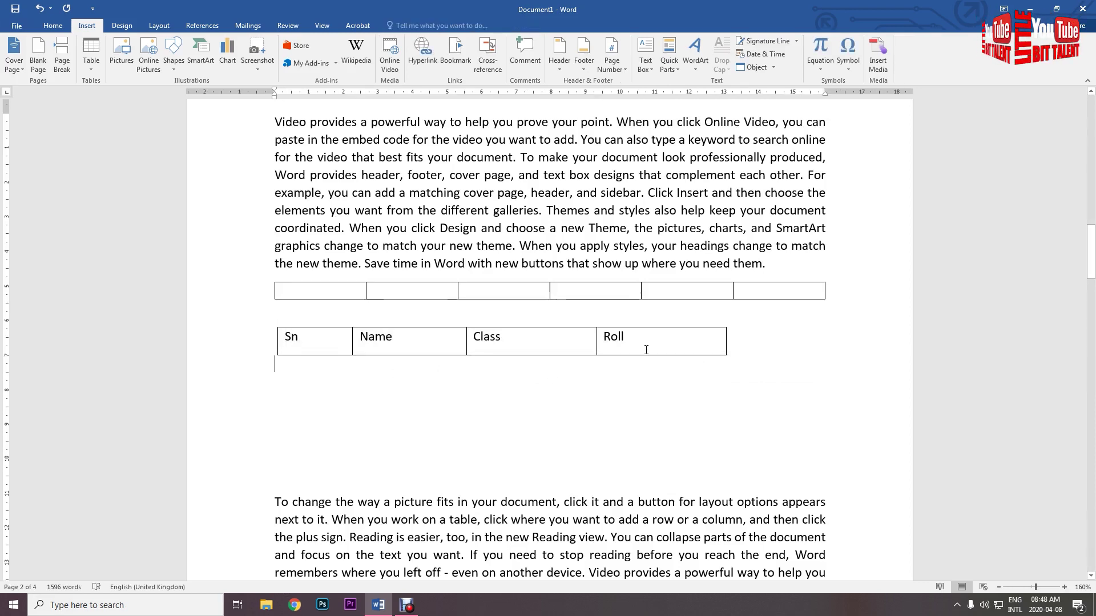
{"action": "left_click", "coordinate": [331, 337]}
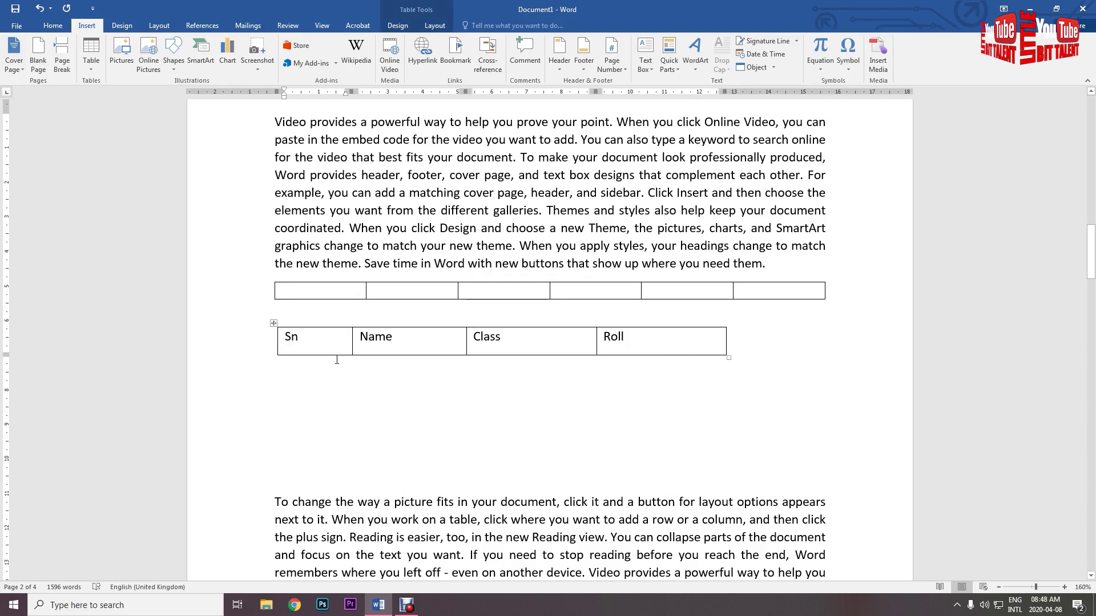
{"action": "key", "text": "Tab"}
{"action": "key", "text": "Tab"}
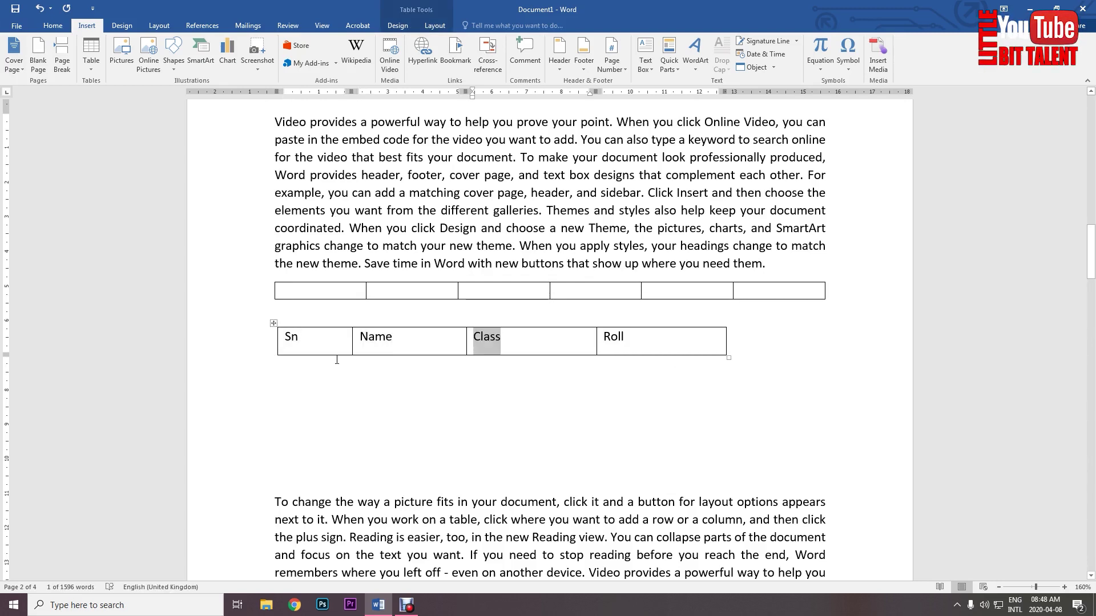
{"action": "key", "text": "Tab"}
{"action": "key", "text": "Tab"}
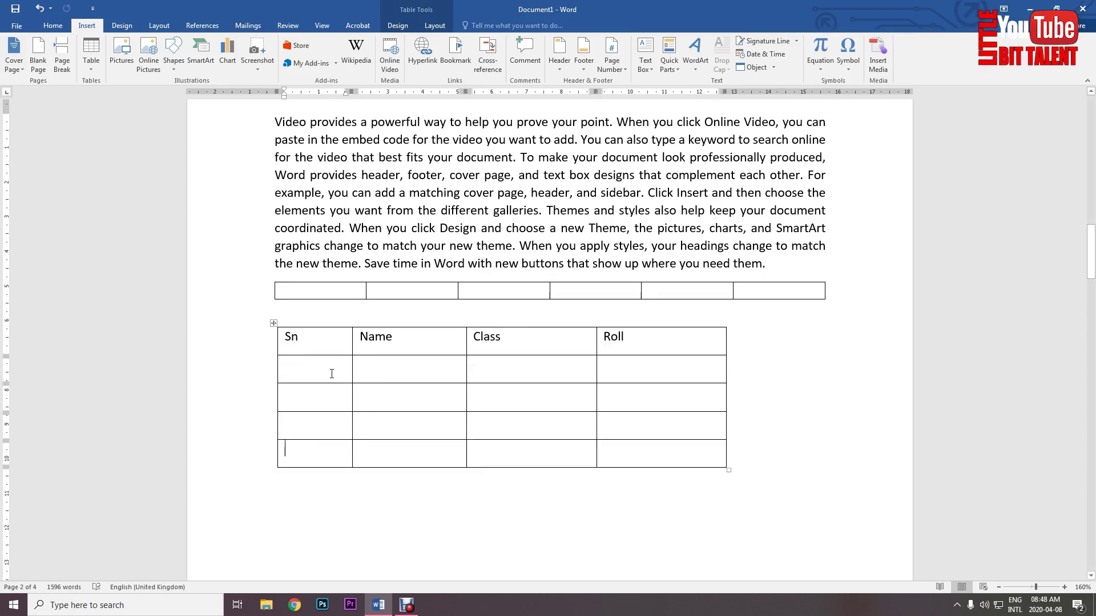
Step: Number the Sn column of the data rows 1 to 4
{"action": "left_click", "coordinate": [332, 374]}
{"action": "type", "text": "1"}
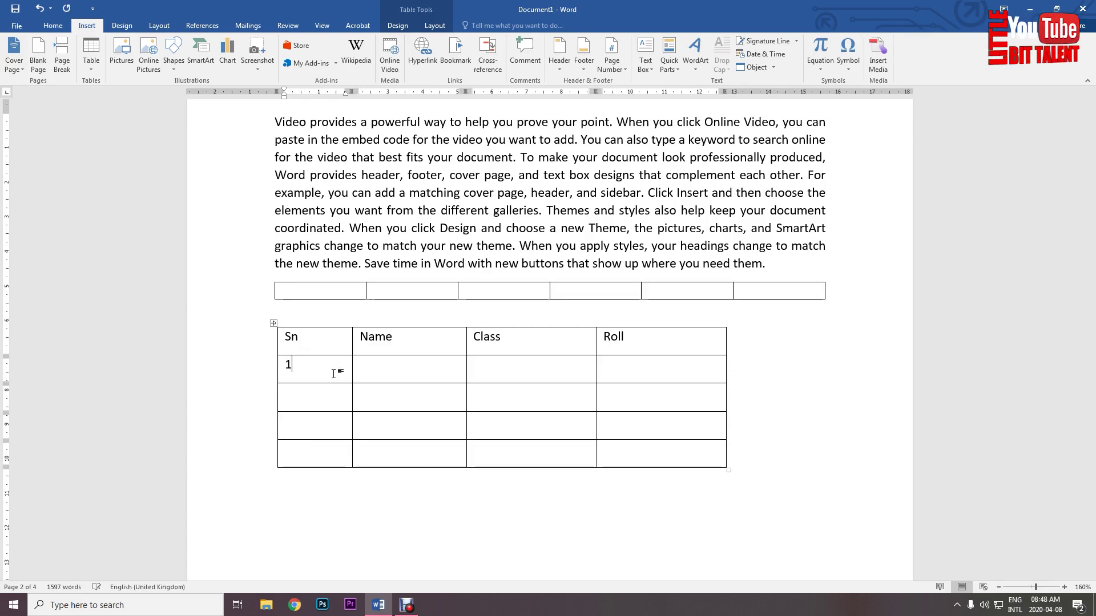
{"action": "key", "text": "Down"}
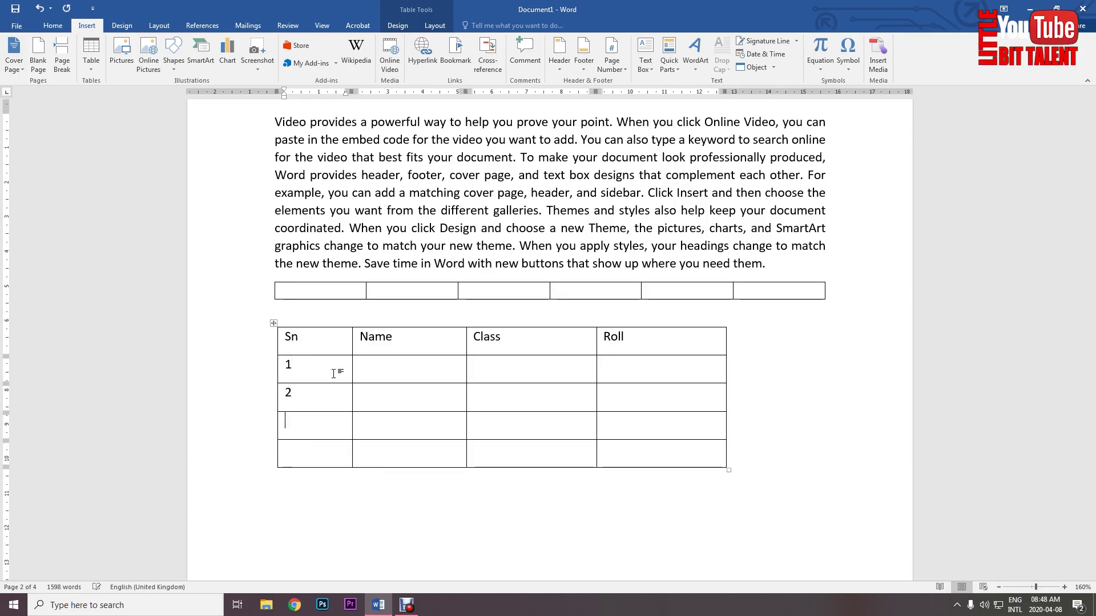
{"action": "type", "text": "4"}
{"action": "key", "text": "Up"}
{"action": "key", "text": "Up"}
{"action": "key", "text": "Up"}
{"action": "key", "text": "Tab"}
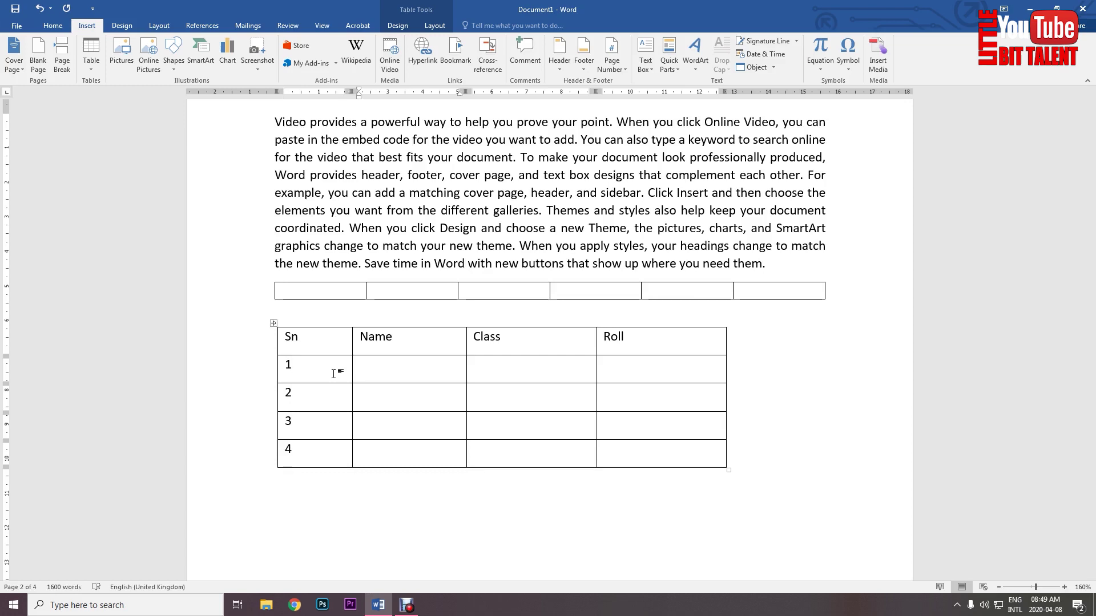
Step: Enter the first student's name, class 10 and roll 2, then the second student's name
{"action": "type", "text": "hila Karki"}
{"action": "key", "text": "Tab"}
{"action": "type", "text": "10"}
{"action": "key", "text": "Tab"}
{"action": "type", "text": "2"}
{"action": "type", "text": "Rijan Sapkota"}
{"action": "key", "text": "Tab"}
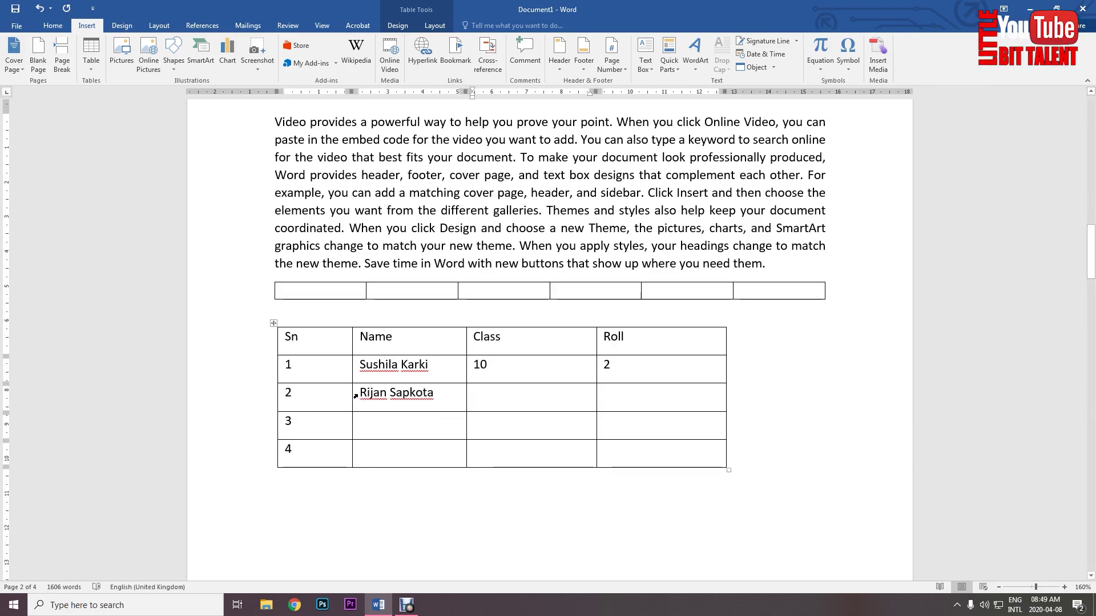
Step: Check the second row's name, Class and Roll cells for the cursor position
{"action": "left_click", "coordinate": [355, 395]}
{"action": "left_click", "coordinate": [501, 400]}
{"action": "left_click", "coordinate": [391, 401]}
{"action": "left_click", "coordinate": [498, 404]}
{"action": "left_click", "coordinate": [656, 399]}
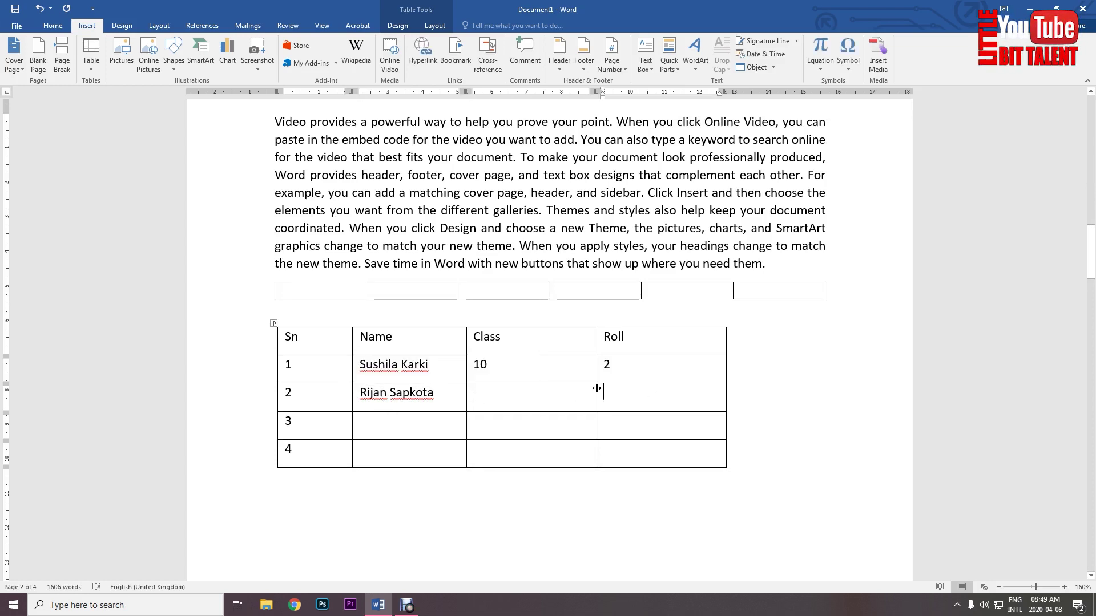
{"action": "left_click", "coordinate": [495, 399]}
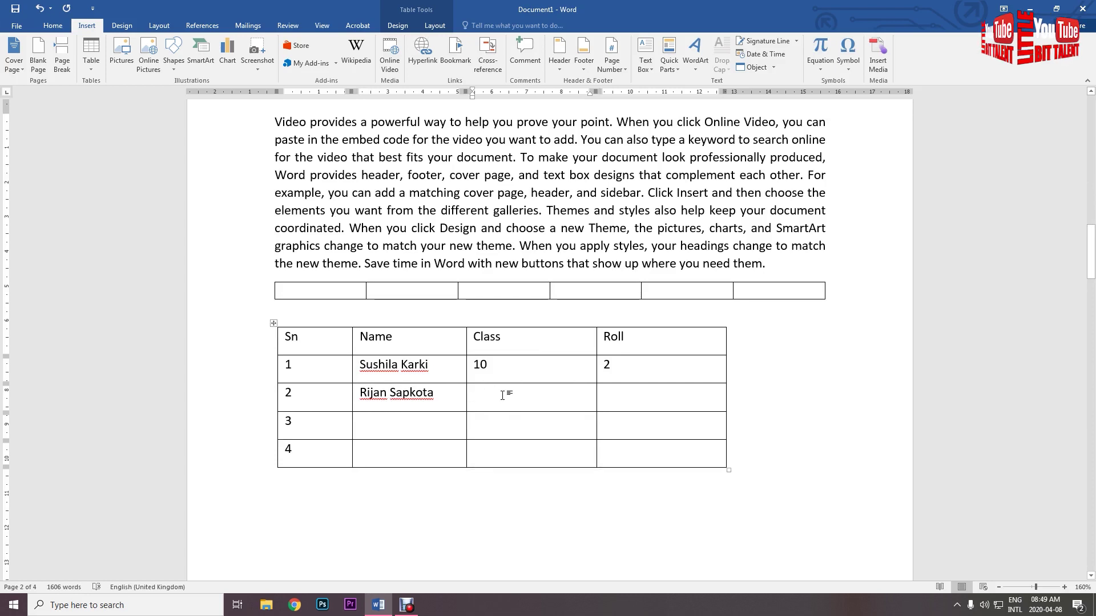
{"action": "left_click", "coordinate": [656, 392]}
{"action": "left_click", "coordinate": [497, 412]}
{"action": "left_click", "coordinate": [666, 427]}
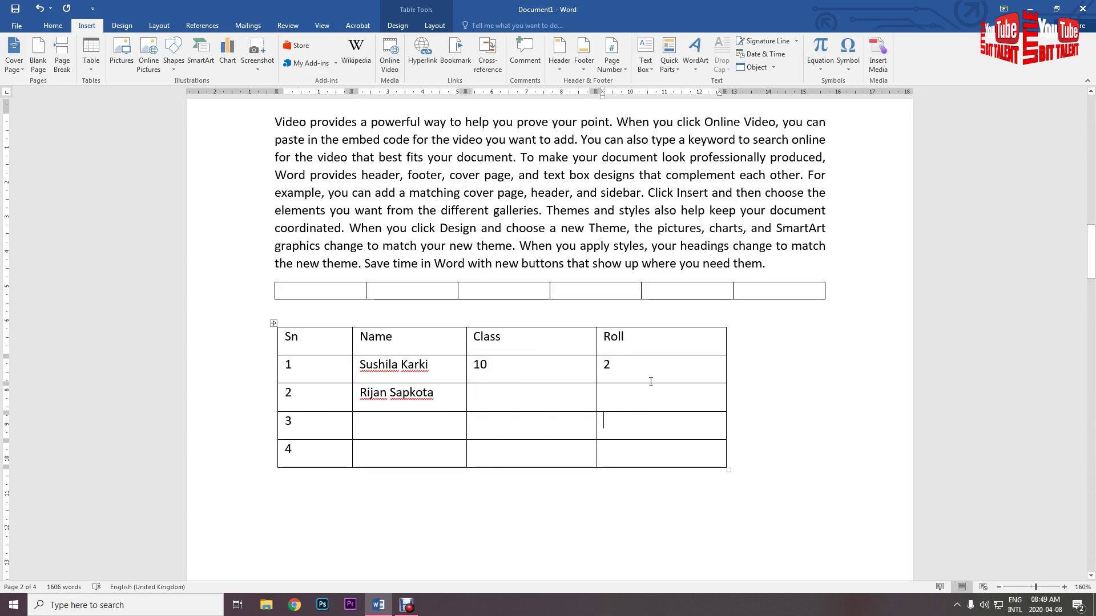
{"action": "left_click", "coordinate": [519, 391]}
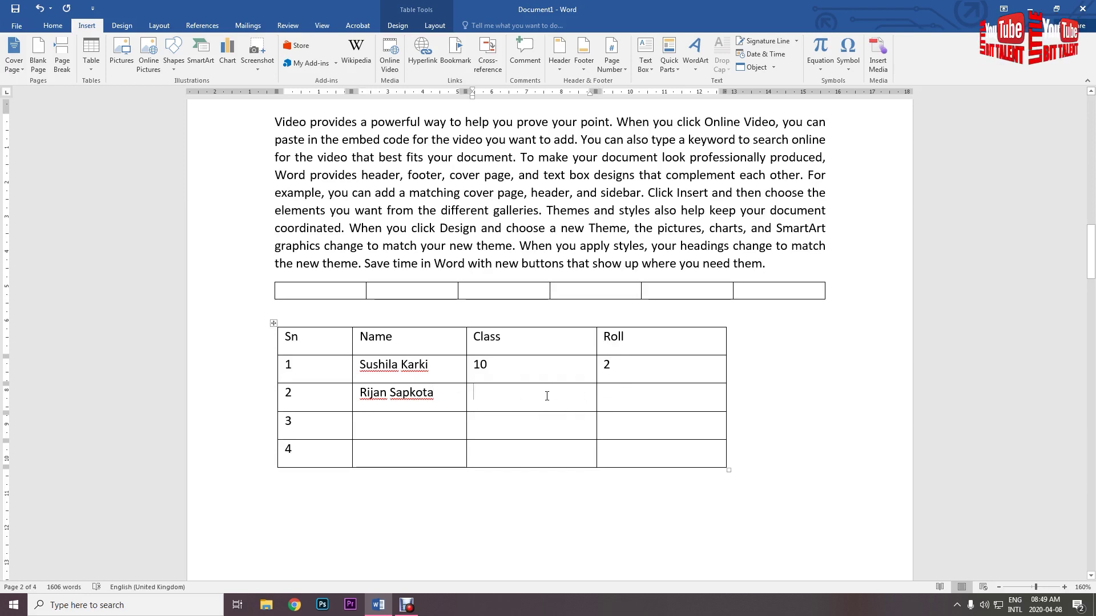
{"action": "left_click", "coordinate": [432, 402]}
{"action": "left_click", "coordinate": [481, 395]}
{"action": "key", "text": "Left"}
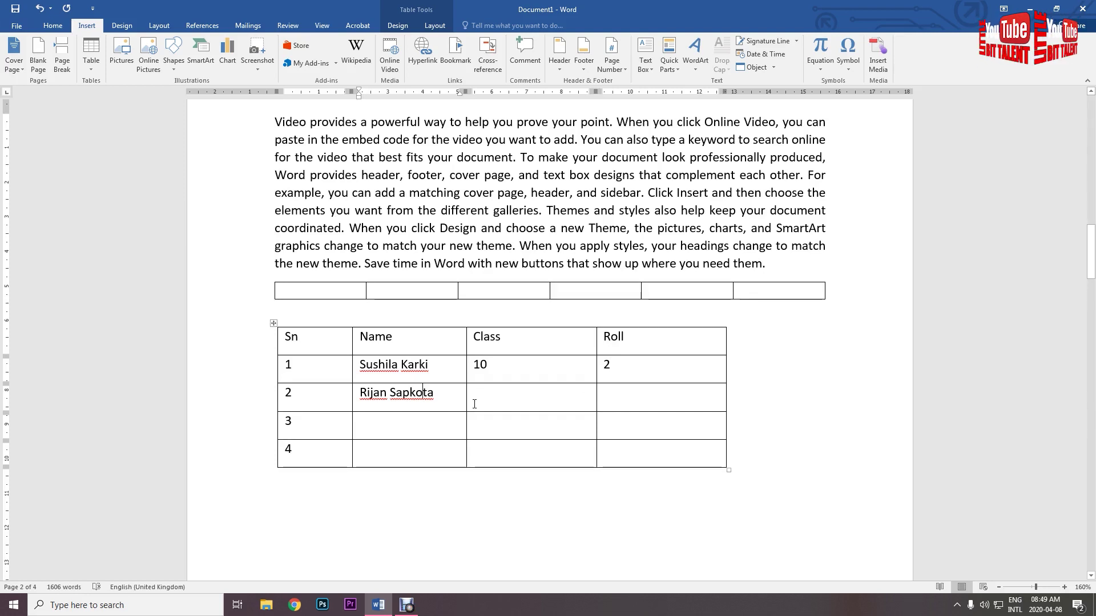
{"action": "left_click", "coordinate": [475, 404]}
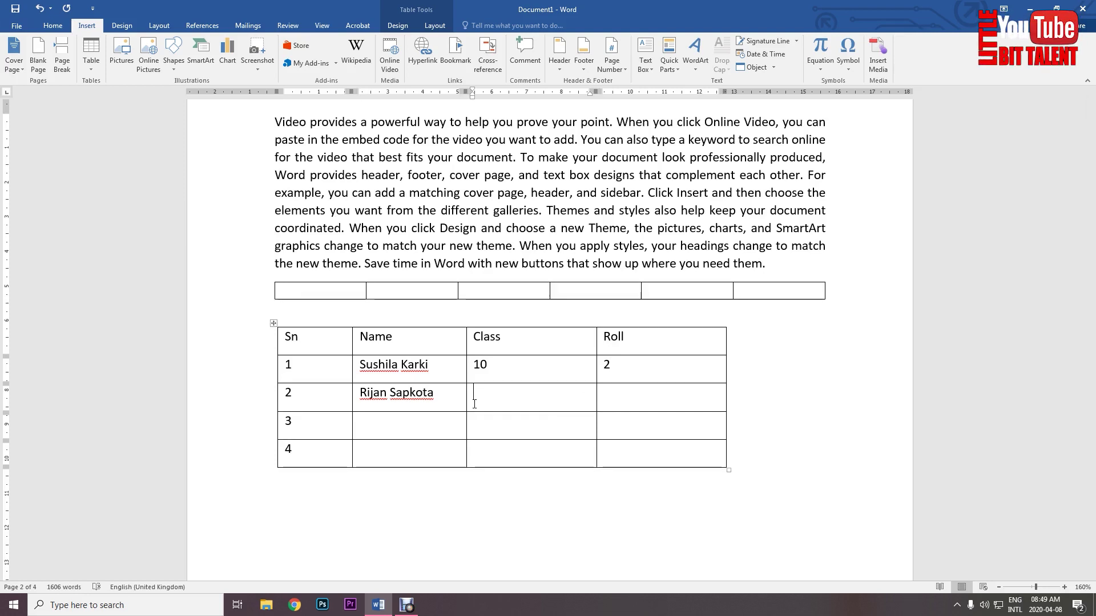
Step: Enter class 10 and roll 3 for the second student, correcting typos
{"action": "type", "text": "42"}
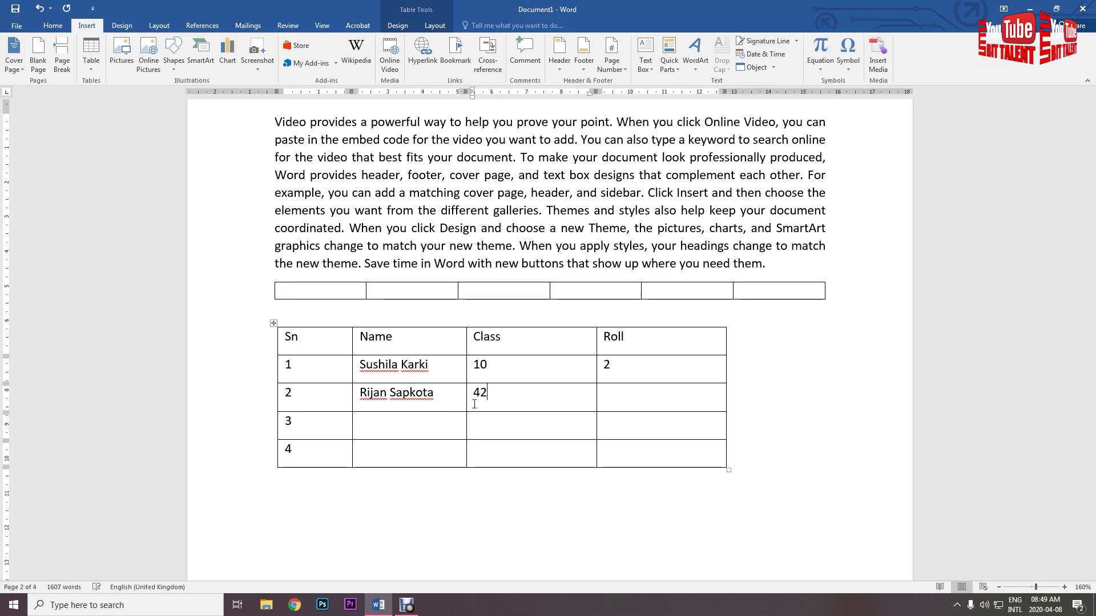
{"action": "key", "text": "BackSpace"}
{"action": "key", "text": "BackSpace"}
{"action": "type", "text": "10"}
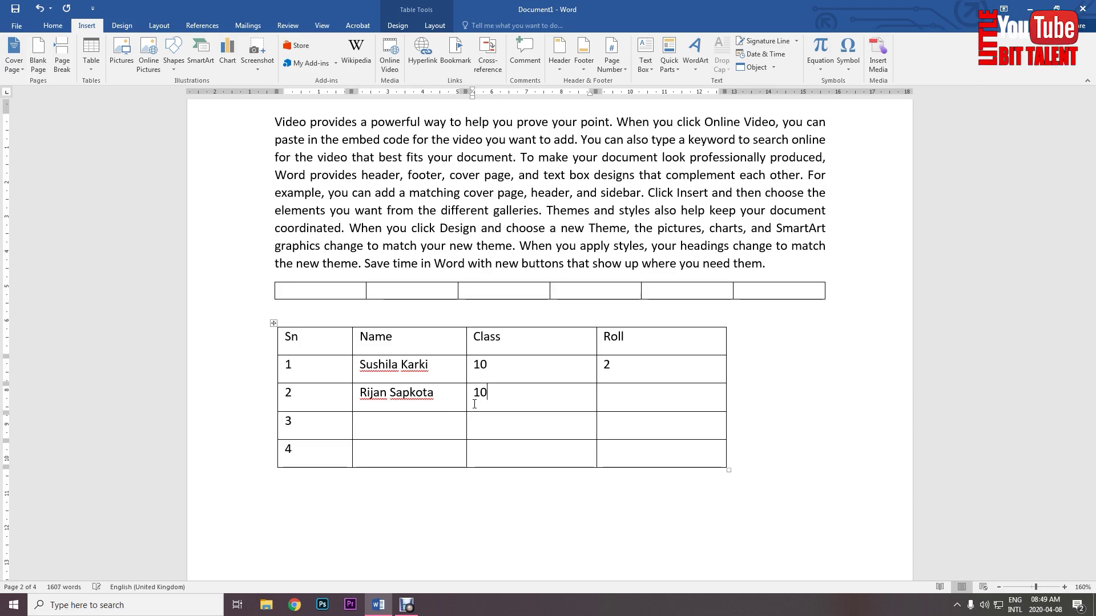
{"action": "key", "text": "Tab"}
{"action": "type", "text": "03"}
{"action": "key", "text": "BackSpace"}
{"action": "key", "text": "BackSpace"}
{"action": "key", "text": "Tab"}
{"action": "key", "text": "Tab"}
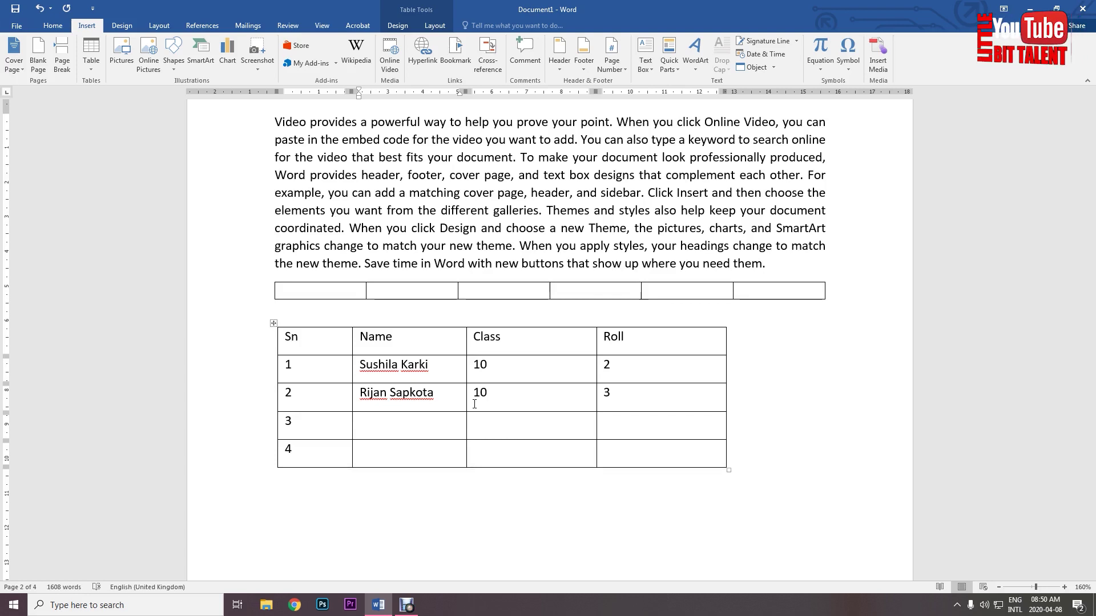
Step: Enter the third student's name with class 10 and roll 7
{"action": "type", "text": "Trisana"}
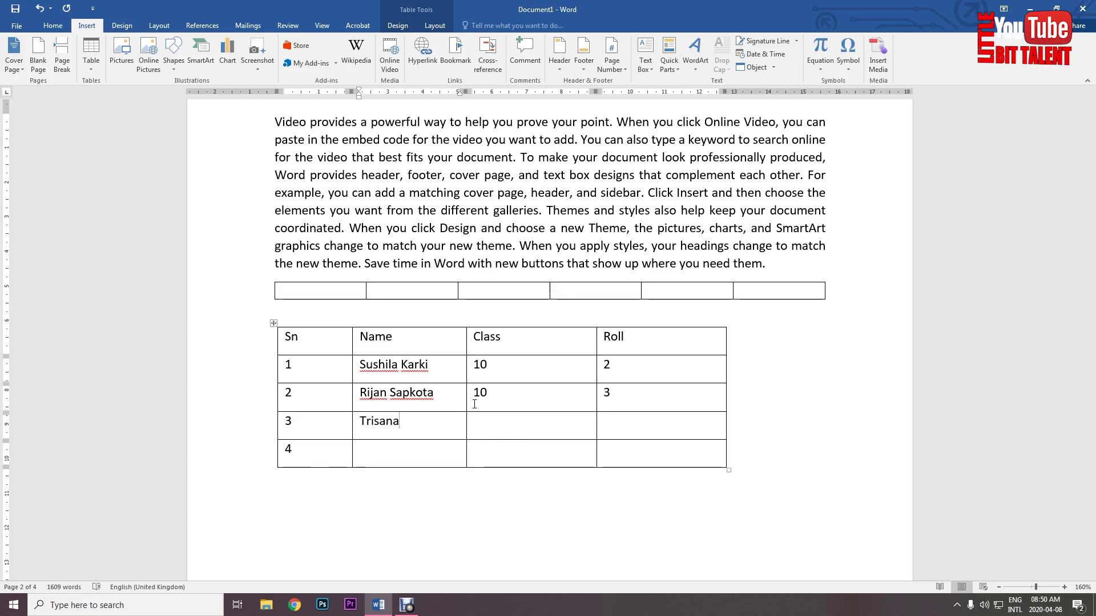
{"action": "type", "text": " Lama"}
{"action": "key", "text": "Tab"}
{"action": "type", "text": "0"}
{"action": "key", "text": "Tab"}
{"action": "type", "text": "7"}
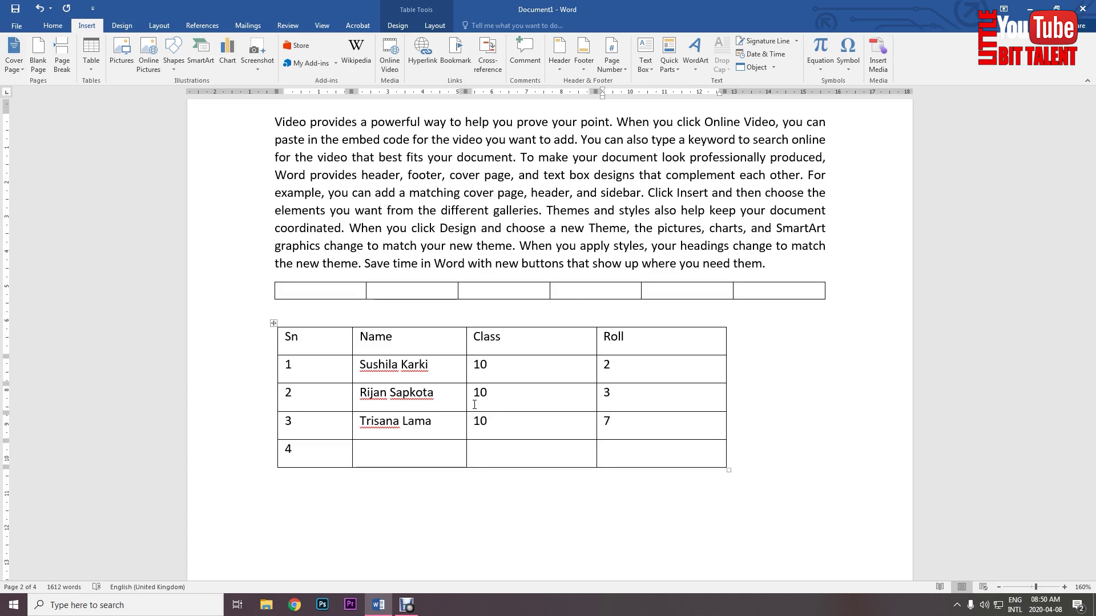
Step: Step back and forth through the table cells to check the entries
{"action": "key", "text": "Left"}
{"action": "key", "text": "Left"}
{"action": "key", "text": "Left"}
{"action": "key", "text": "Left"}
{"action": "key", "text": "Right"}
{"action": "key", "text": "Right"}
{"action": "key", "text": "Left"}
{"action": "key", "text": "Left"}
{"action": "key", "text": "Right"}
{"action": "key", "text": "Right"}
{"action": "key", "text": "Right"}
{"action": "key", "text": "Right"}
{"action": "key", "text": "Right"}
{"action": "key", "text": "Right"}
{"action": "key", "text": "Right"}
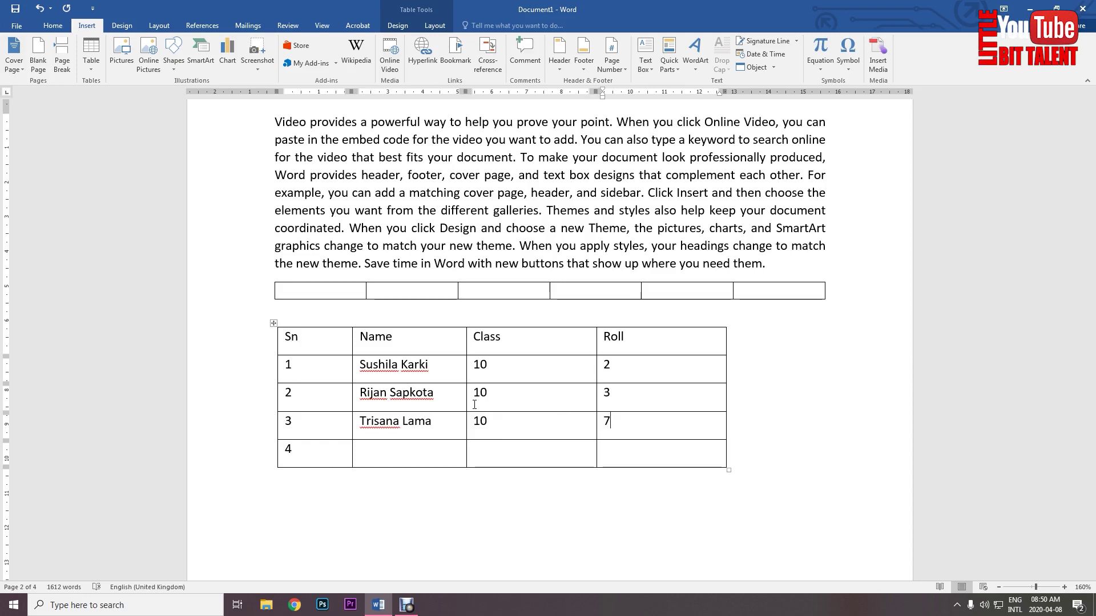
{"action": "key", "text": "shift+Tab"}
{"action": "key", "text": "shift+Tab"}
{"action": "key", "text": "shift+Tab"}
{"action": "key", "text": "shift+Tab"}
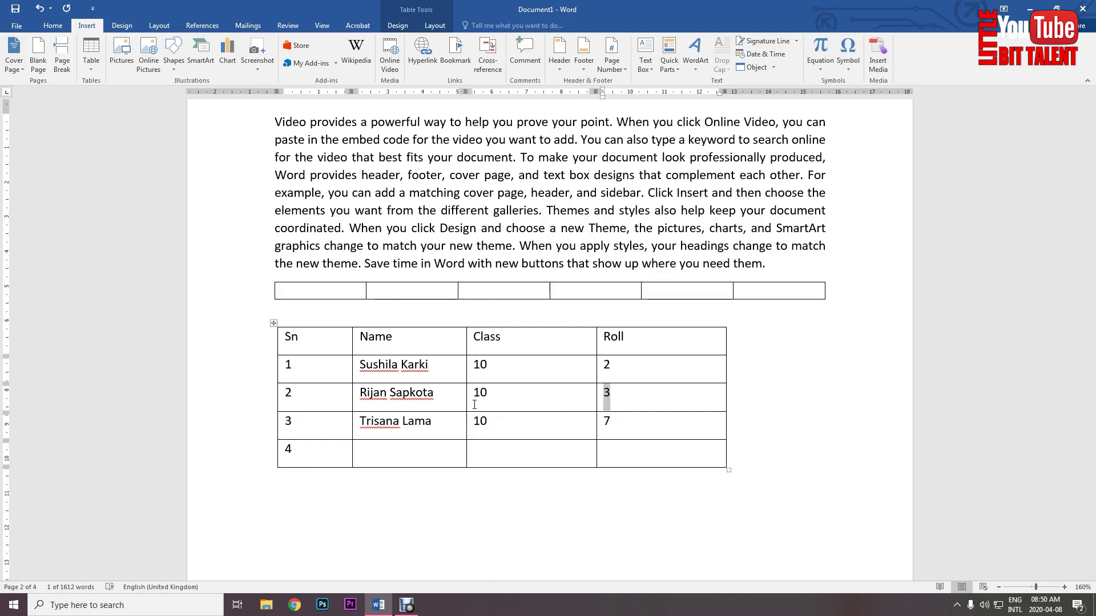
{"action": "key", "text": "shift+Tab"}
{"action": "key", "text": "shift+Tab"}
{"action": "key", "text": "shift+Tab"}
{"action": "key", "text": "shift+Tab"}
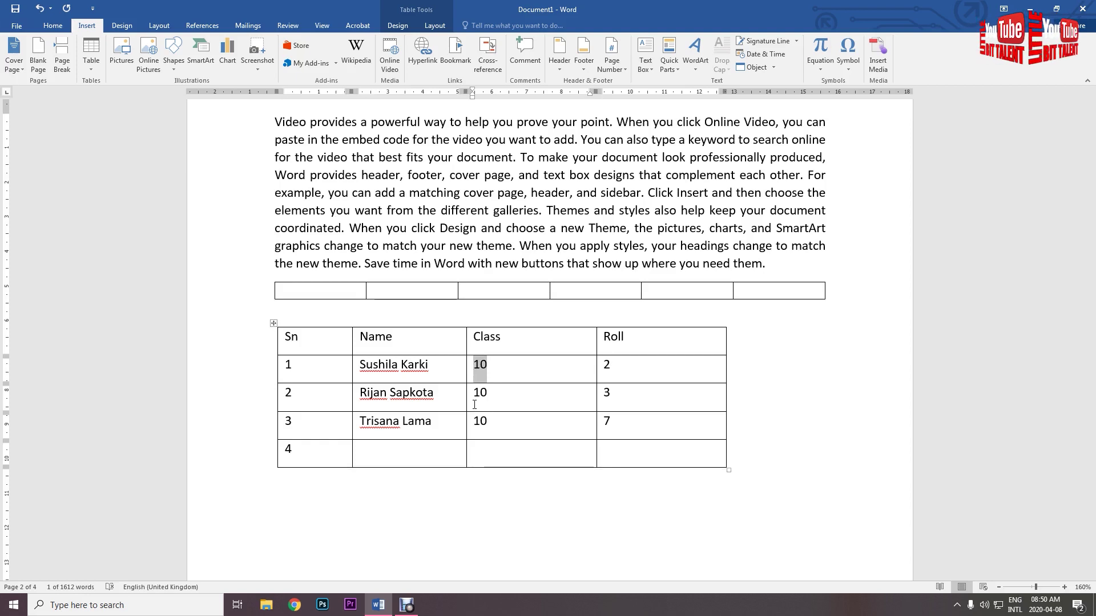
{"action": "key", "text": "Tab"}
{"action": "key", "text": "Tab"}
{"action": "key", "text": "Tab"}
{"action": "key", "text": "Tab"}
{"action": "key", "text": "Tab"}
{"action": "key", "text": "Tab"}
{"action": "key", "text": "shift+Tab"}
{"action": "key", "text": "shift+Tab"}
{"action": "key", "text": "shift+Tab"}
{"action": "key", "text": "shift+Tab"}
{"action": "key", "text": "shift+Tab"}
{"action": "key", "text": "shift+Tab"}
{"action": "key", "text": "shift+Tab"}
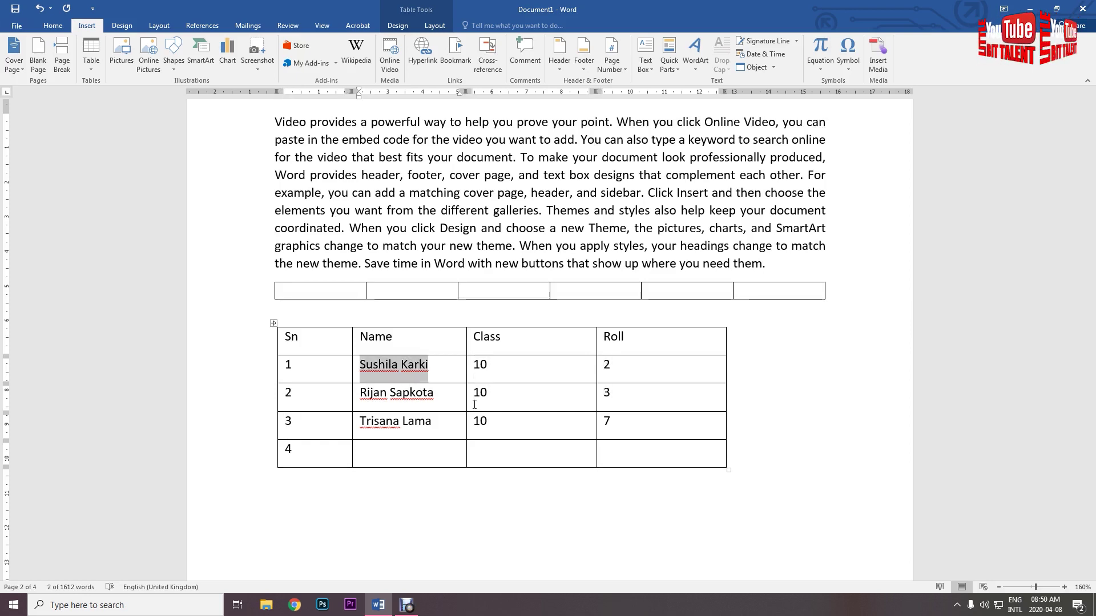
{"action": "key", "text": "Right"}
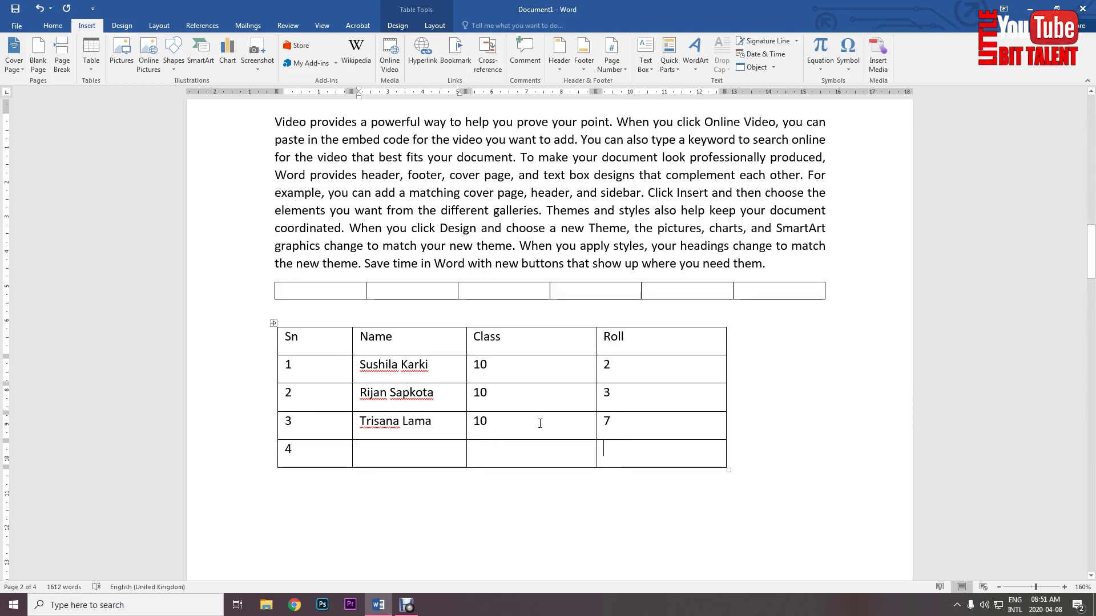
{"action": "left_click_drag", "start_coordinate": [637, 461], "coordinate": [285, 334]}
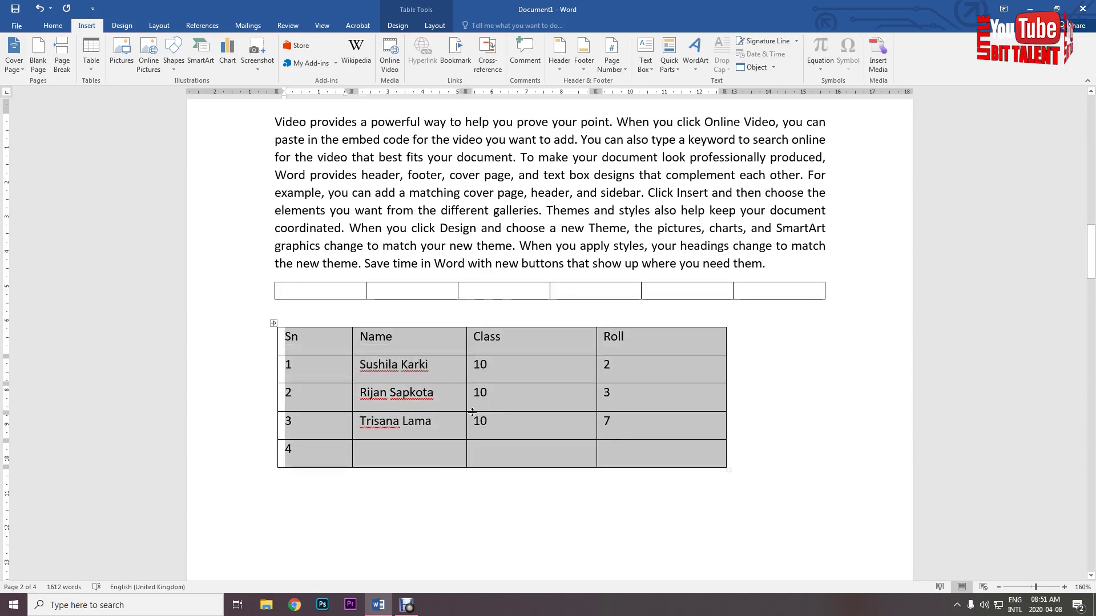
{"action": "left_click_drag", "start_coordinate": [674, 452], "coordinate": [327, 352]}
{"action": "left_click", "coordinate": [326, 352]}
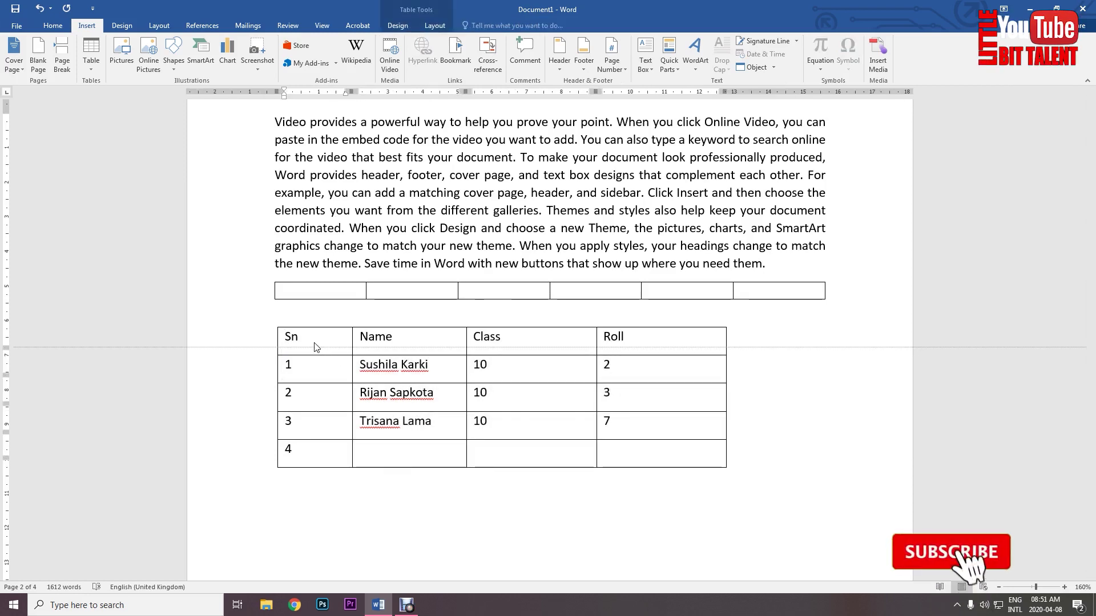
{"action": "left_click_drag", "start_coordinate": [673, 457], "coordinate": [444, 393]}
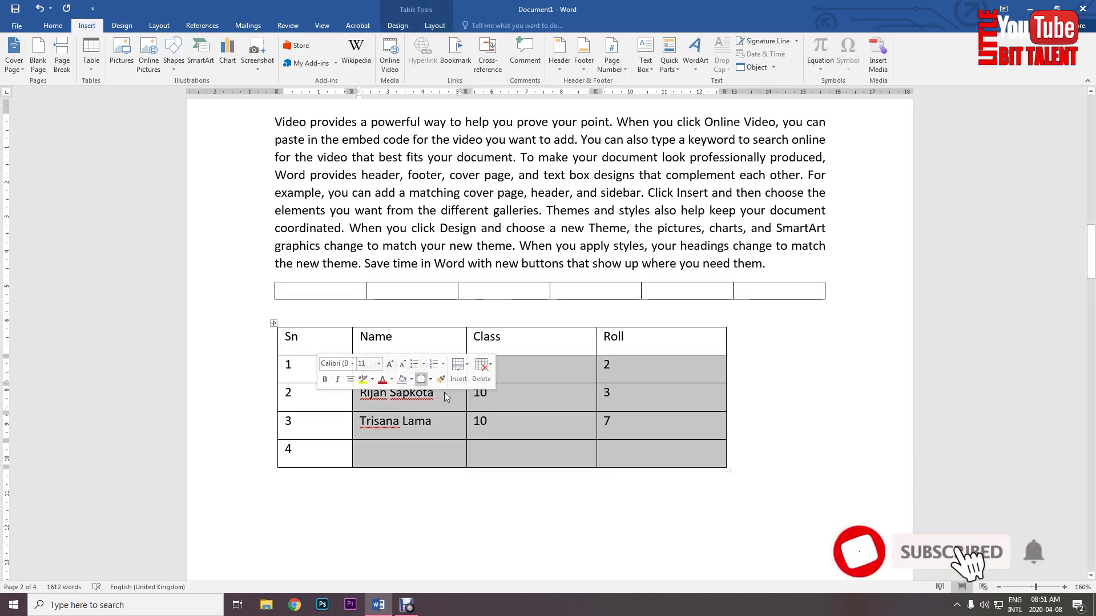
{"action": "left_click", "coordinate": [564, 446]}
{"action": "left_click_drag", "start_coordinate": [670, 455], "coordinate": [333, 340]}
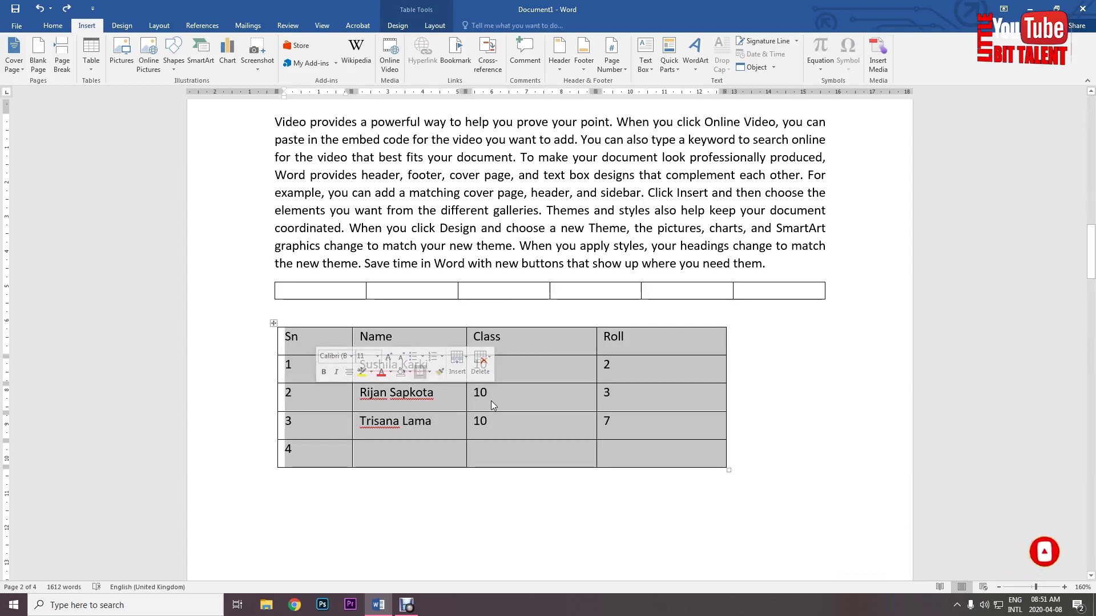
{"action": "key", "text": "Delete"}
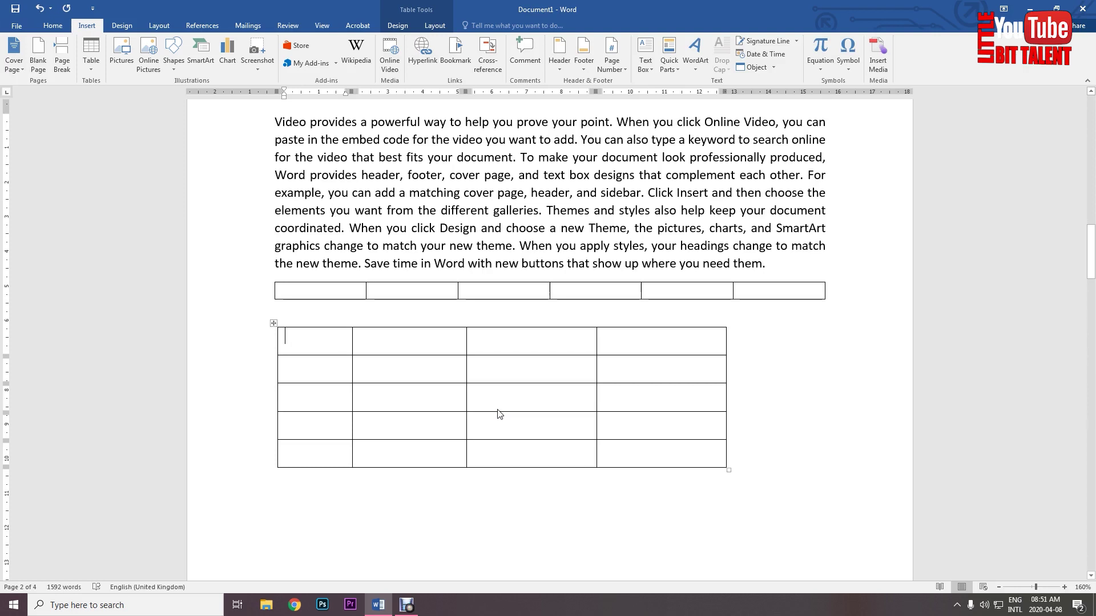
{"action": "key", "text": "ctrl+z"}
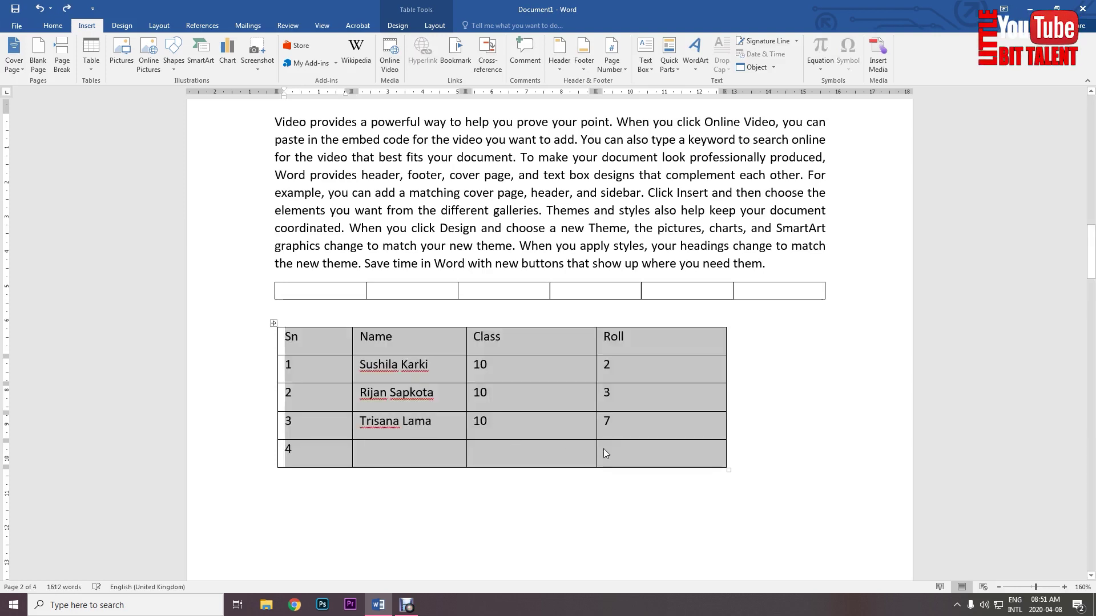
{"action": "left_click", "coordinate": [625, 449]}
{"action": "left_click_drag", "start_coordinate": [576, 423], "coordinate": [323, 345]}
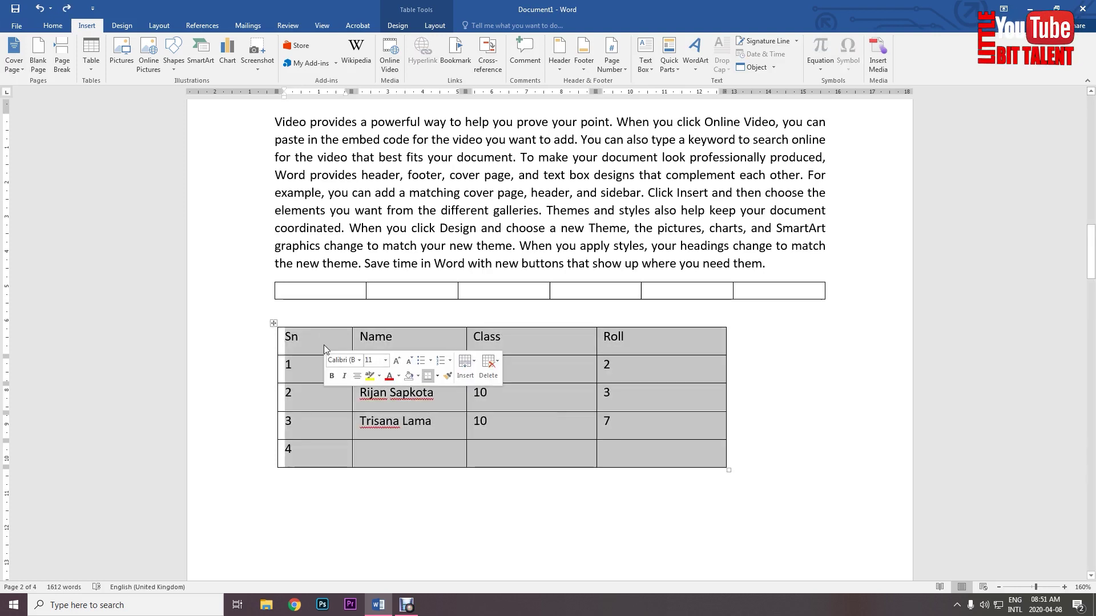
{"action": "key", "text": "BackSpace"}
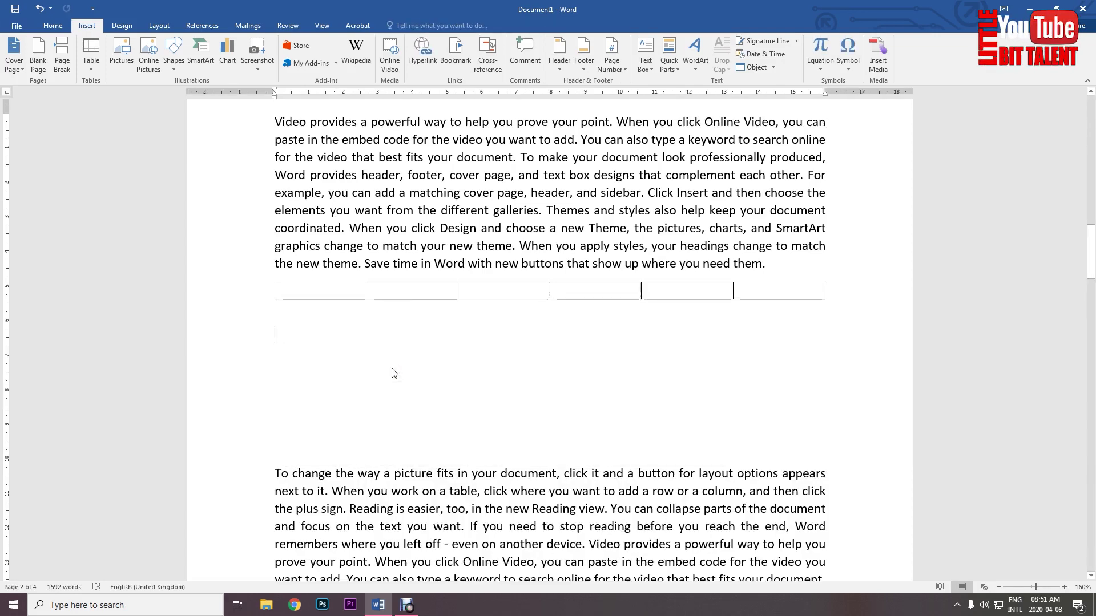
{"action": "key", "text": "ctrl+z"}
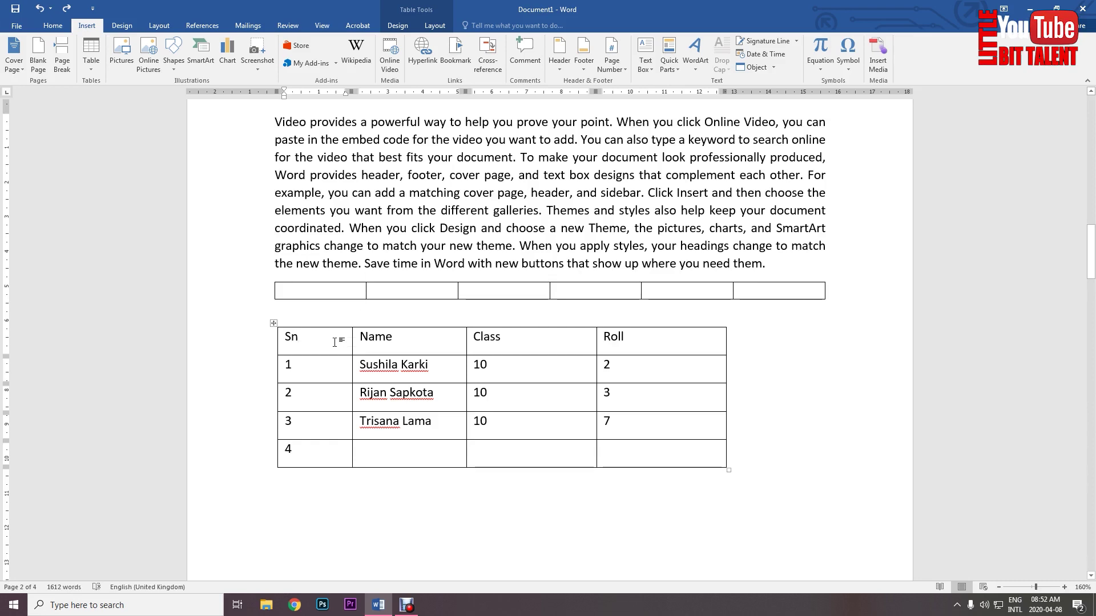
Step: Narrow the Sn and Class columns and widen the Name column
{"action": "left_click", "coordinate": [300, 343]}
{"action": "left_click_drag", "start_coordinate": [351, 345], "coordinate": [316, 351]}
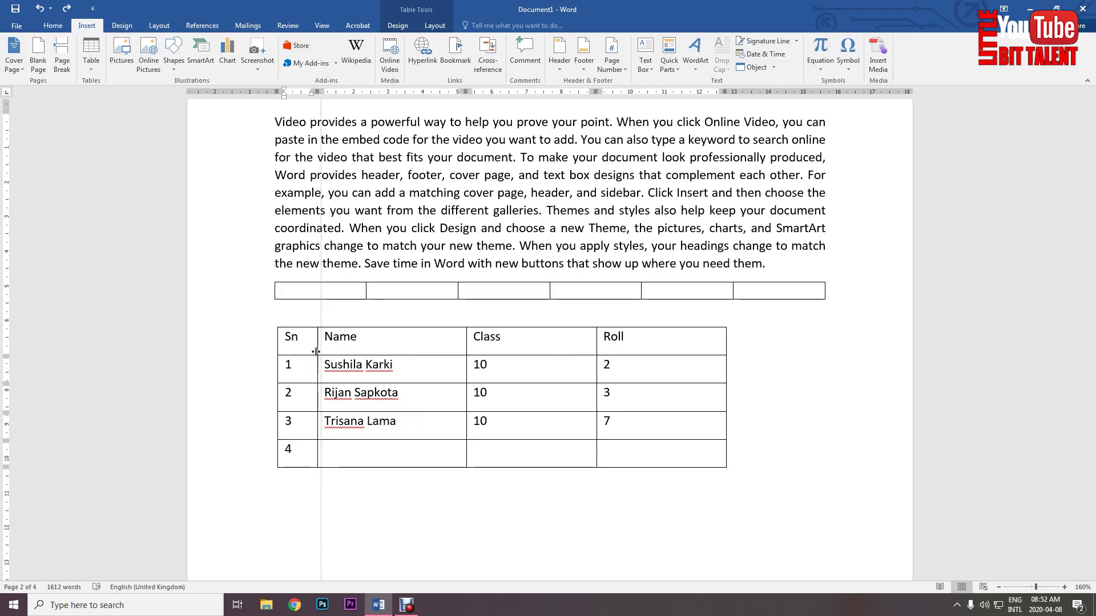
{"action": "left_click", "coordinate": [465, 347]}
{"action": "left_click", "coordinate": [463, 345]}
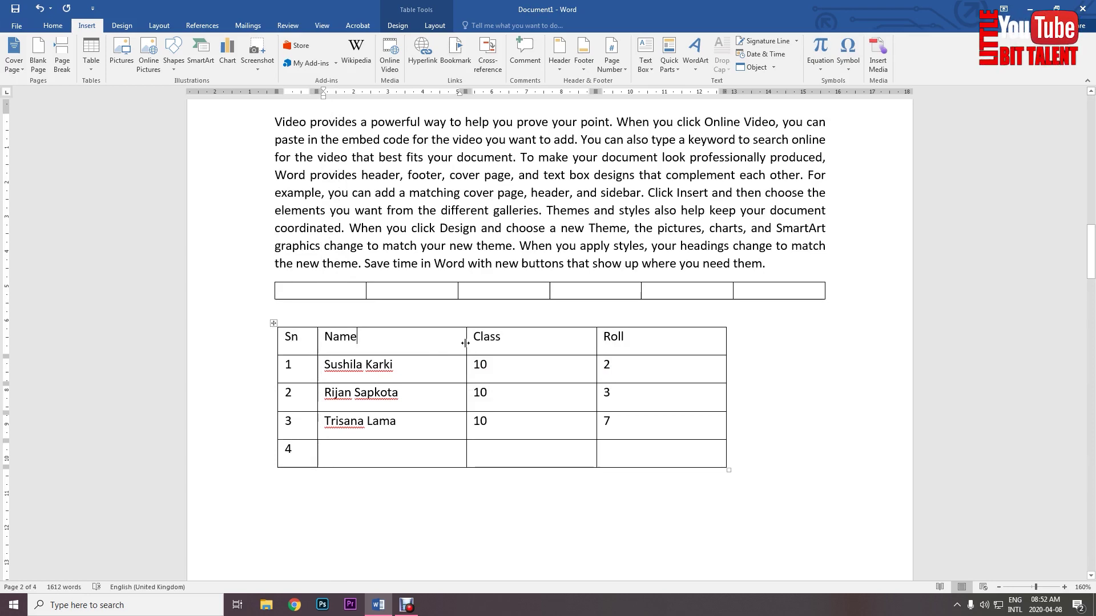
{"action": "left_click_drag", "start_coordinate": [465, 342], "coordinate": [424, 347]}
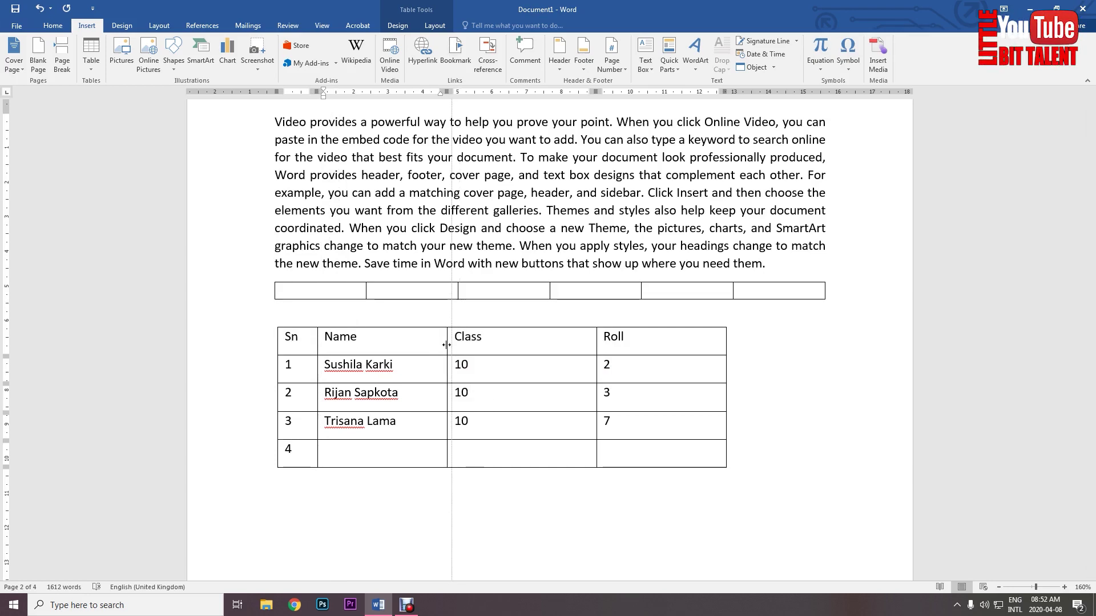
{"action": "left_click", "coordinate": [585, 339]}
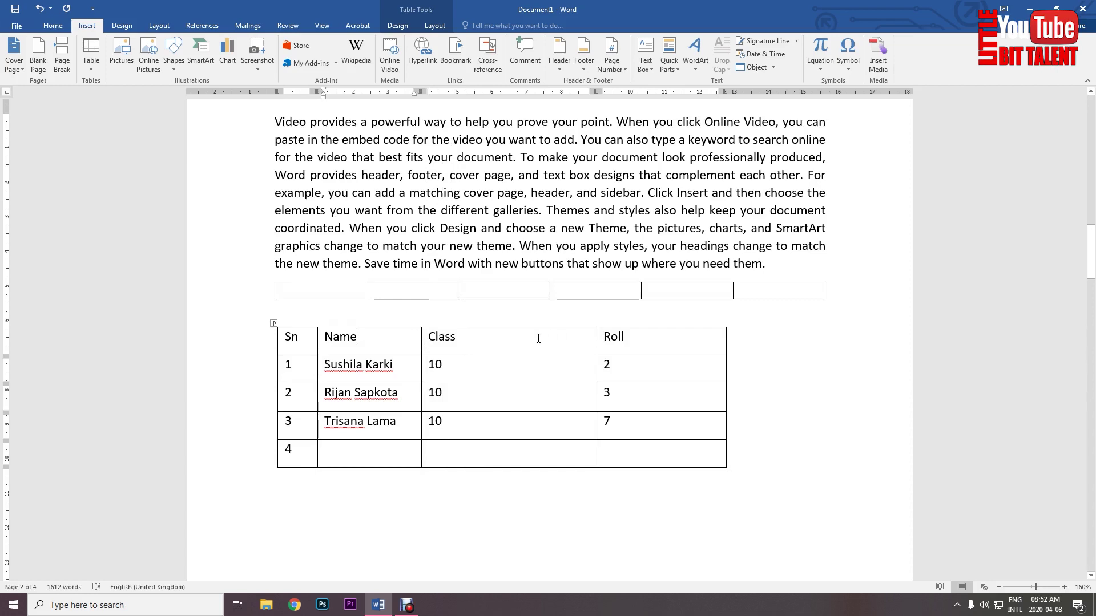
{"action": "left_click_drag", "start_coordinate": [597, 343], "coordinate": [497, 364]}
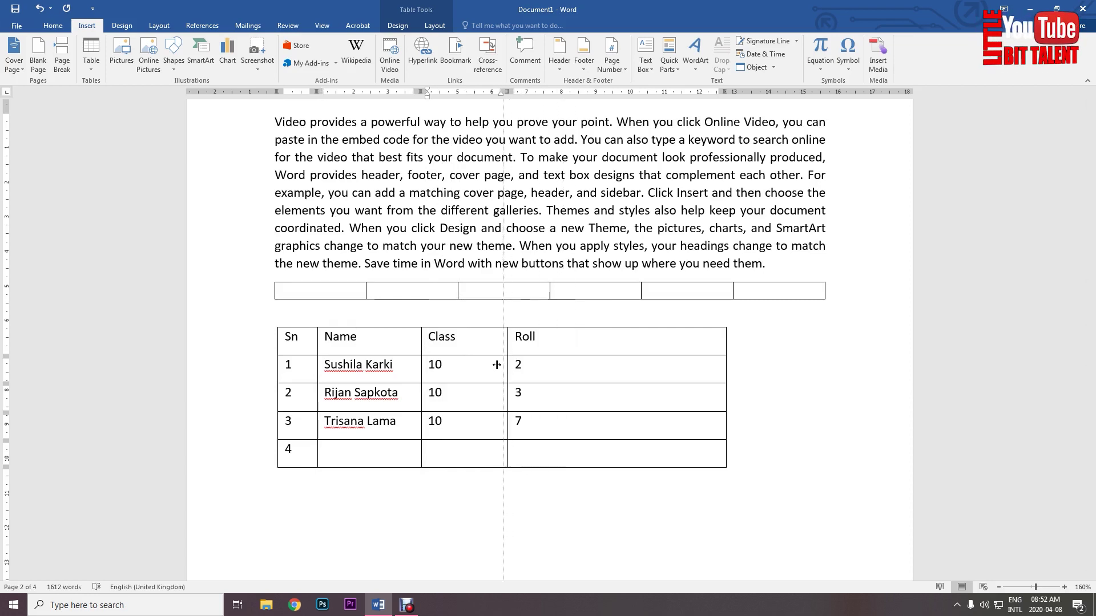
{"action": "left_click_drag", "start_coordinate": [422, 346], "coordinate": [508, 367]}
Step: Select the whole student table with its move handle
{"action": "key", "text": "ctrl+a"}
{"action": "left_click", "coordinate": [401, 374]}
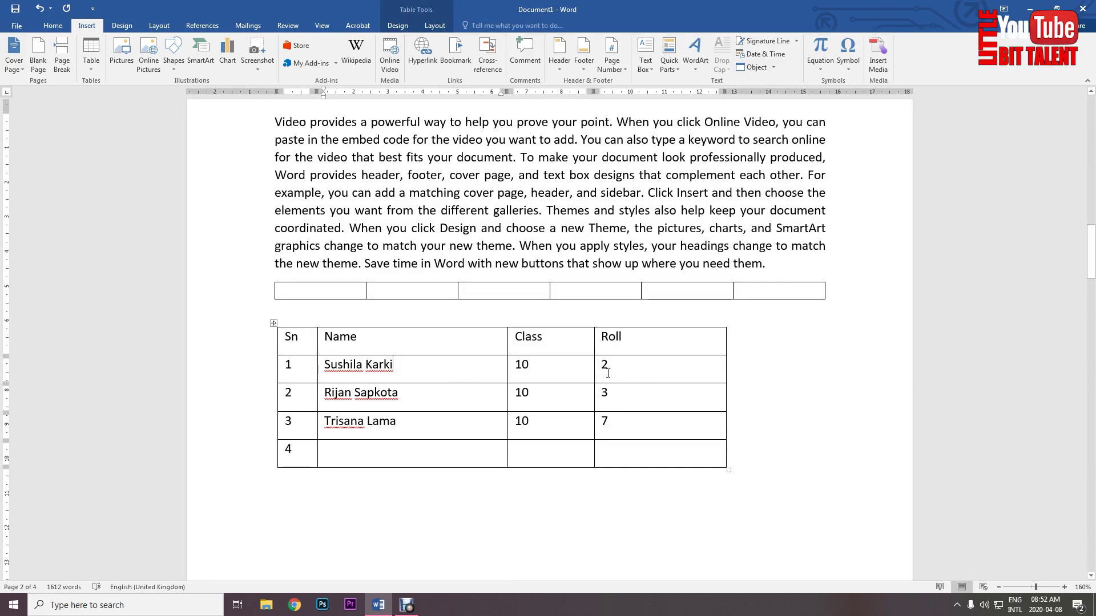
{"action": "left_click", "coordinate": [362, 336]}
{"action": "left_click", "coordinate": [275, 323]}
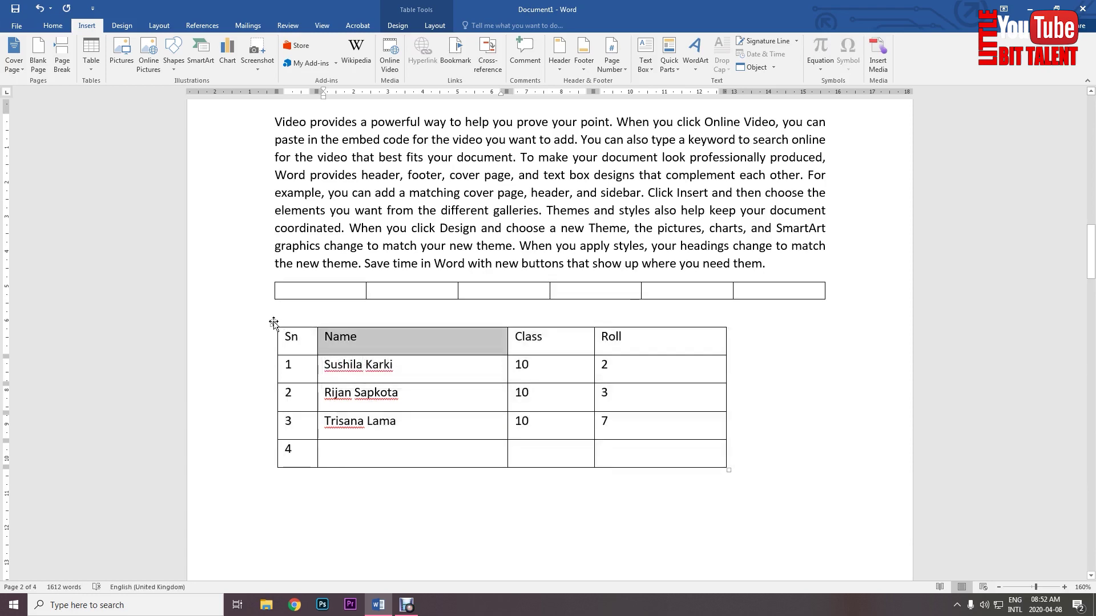
{"action": "left_click", "coordinate": [273, 323]}
{"action": "left_click", "coordinate": [298, 338]}
{"action": "key", "text": "Up"}
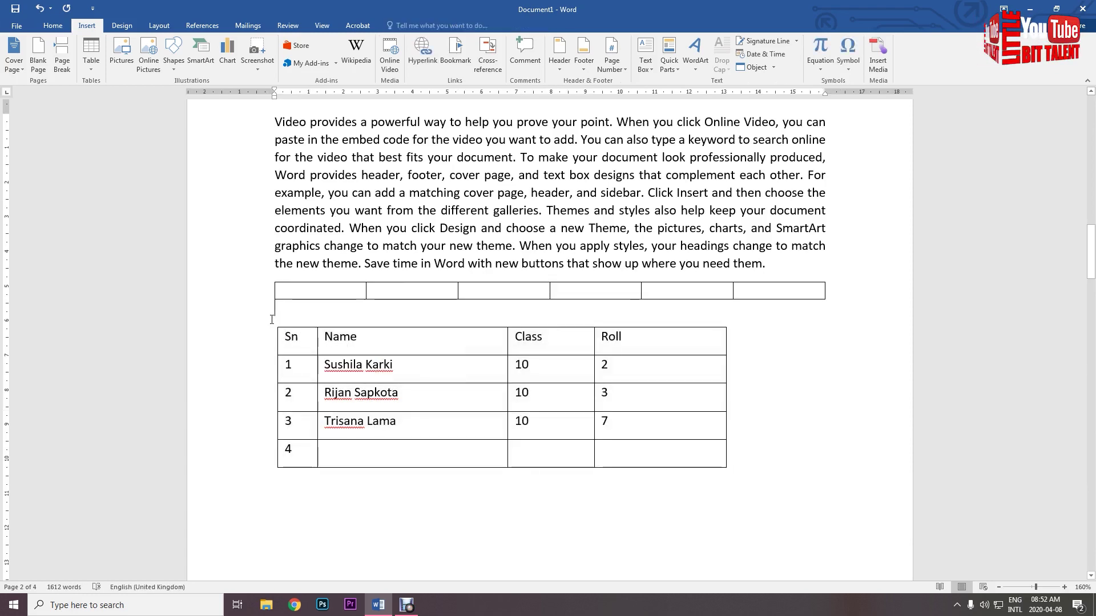
{"action": "left_click", "coordinate": [274, 323]}
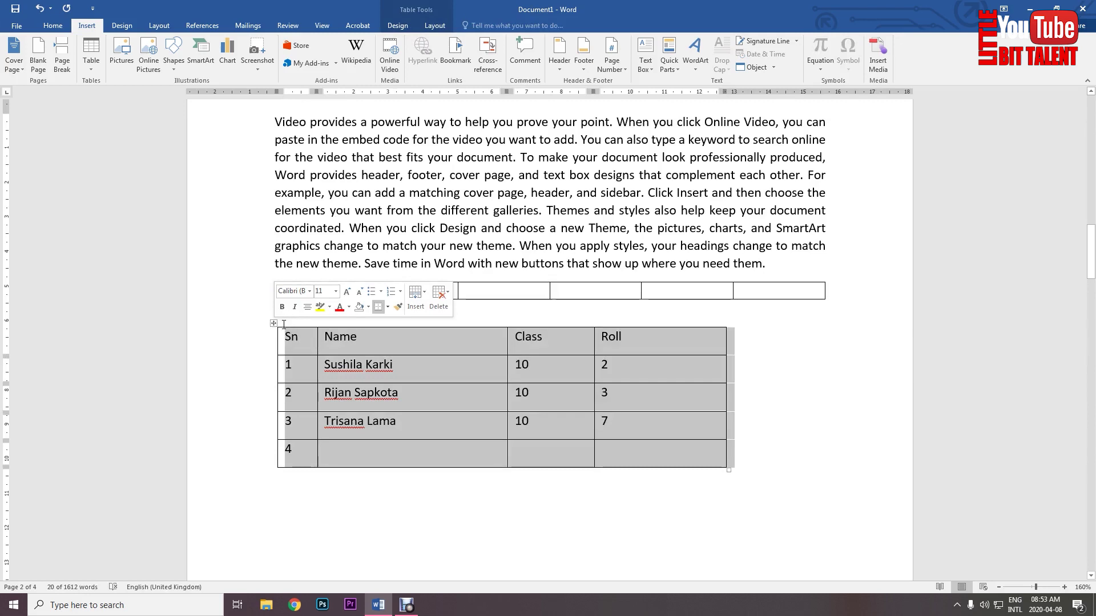
Step: AutoFit the student table to its contents, then to the window so it spans the page
{"action": "right_click", "coordinate": [273, 325]}
{"action": "mouse_move", "coordinate": [303, 461]}
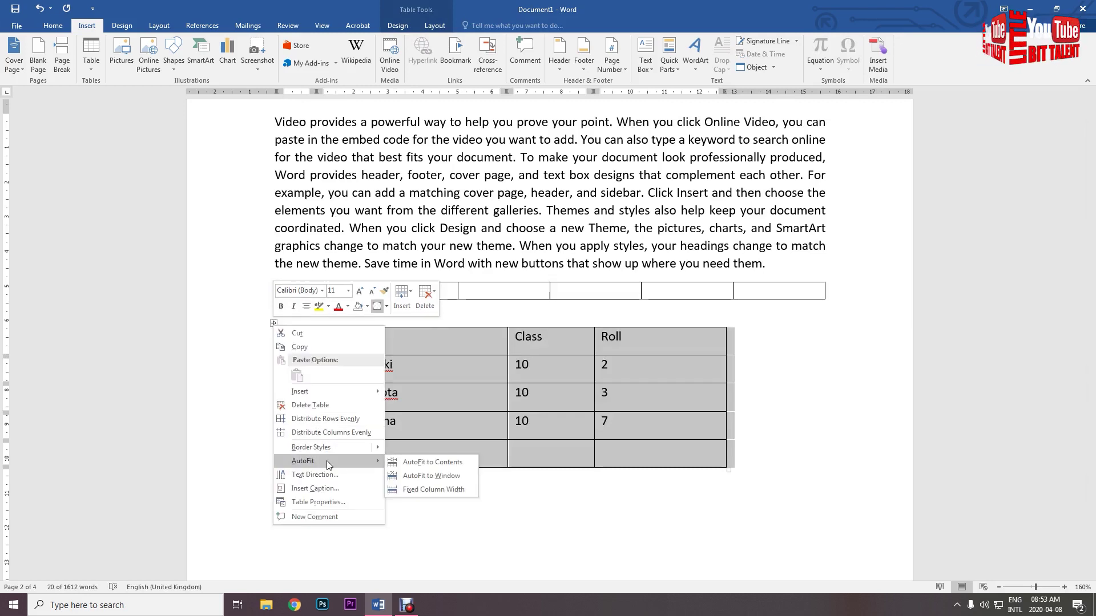
{"action": "left_click", "coordinate": [431, 467]}
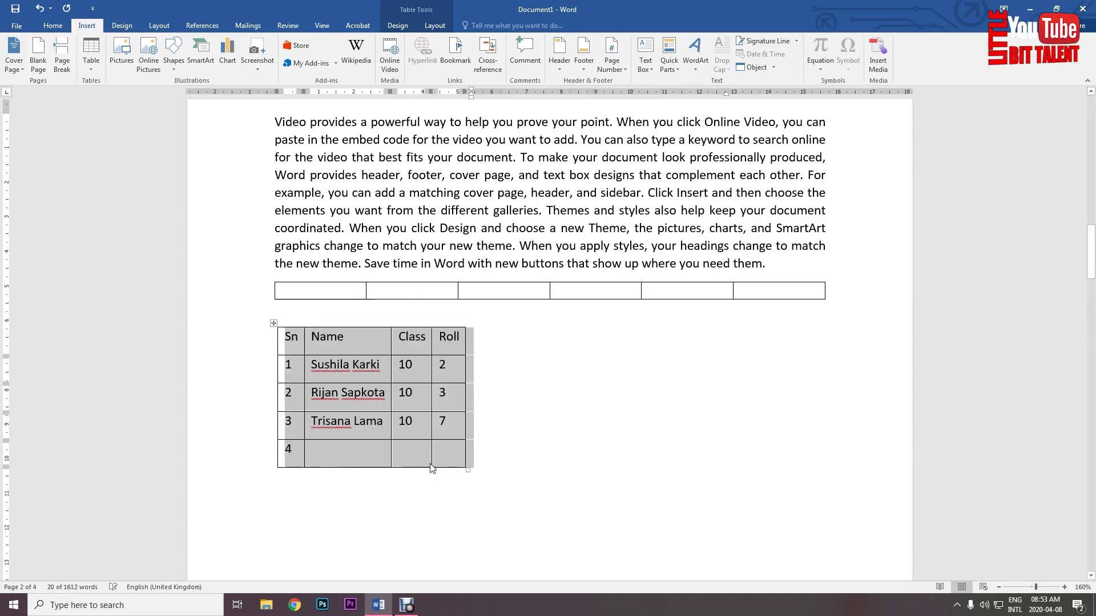
{"action": "left_click", "coordinate": [451, 430]}
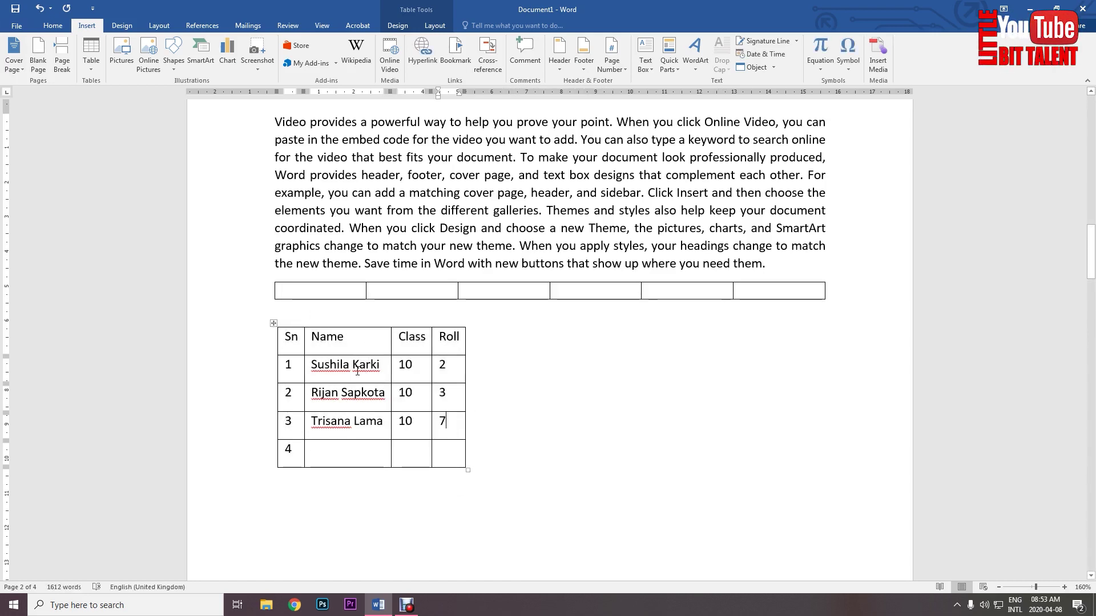
{"action": "right_click", "coordinate": [272, 321]}
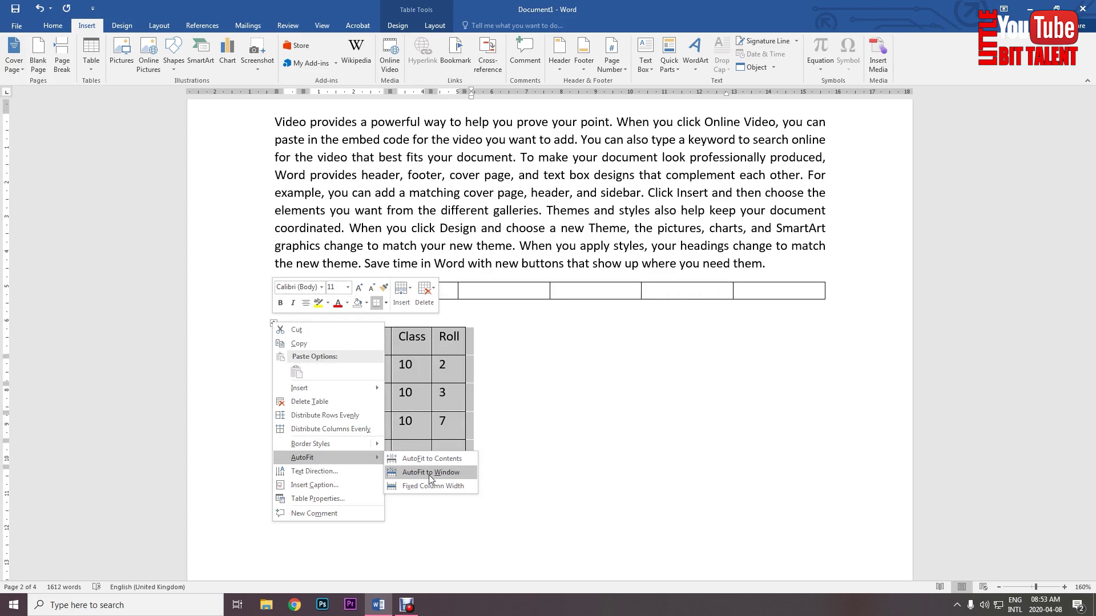
{"action": "left_click", "coordinate": [432, 475]}
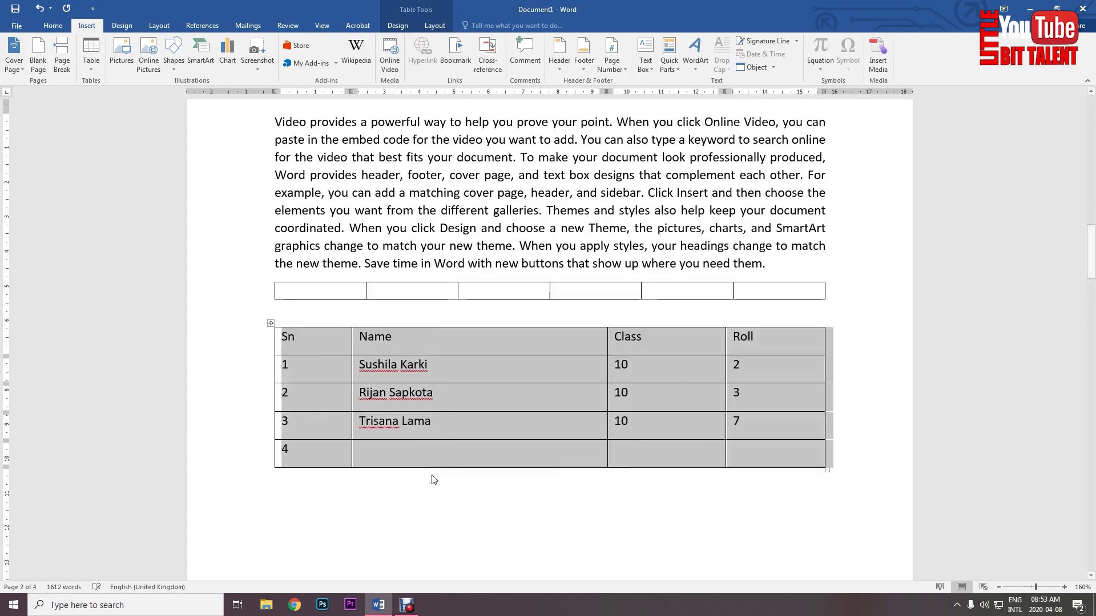
{"action": "left_click", "coordinate": [352, 371]}
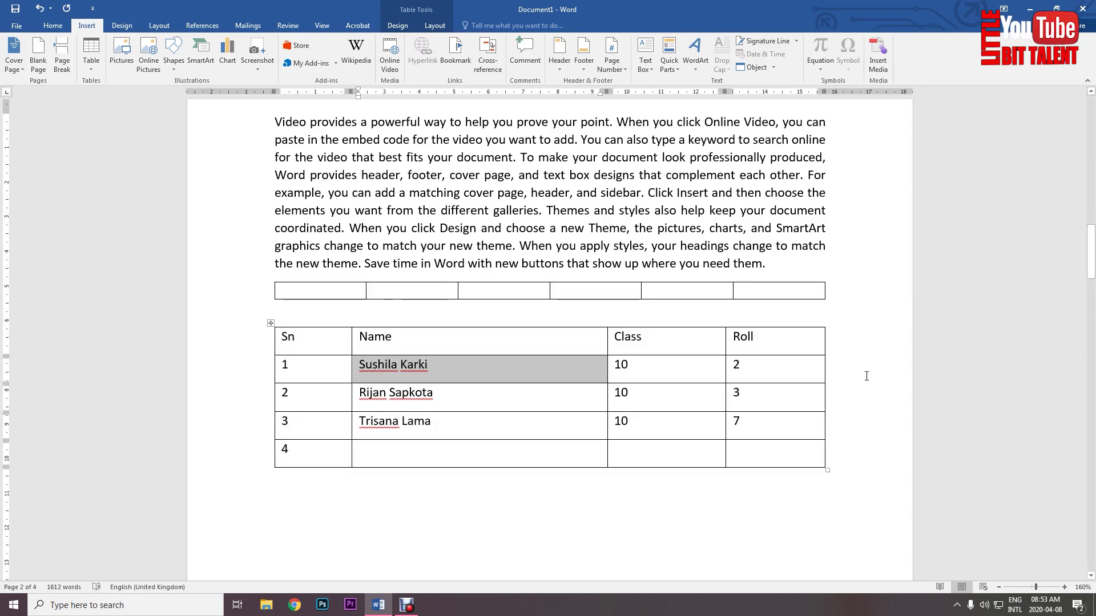
Step: Set the whole student table's AutoFit to Fixed Column Width
{"action": "left_click", "coordinate": [271, 323]}
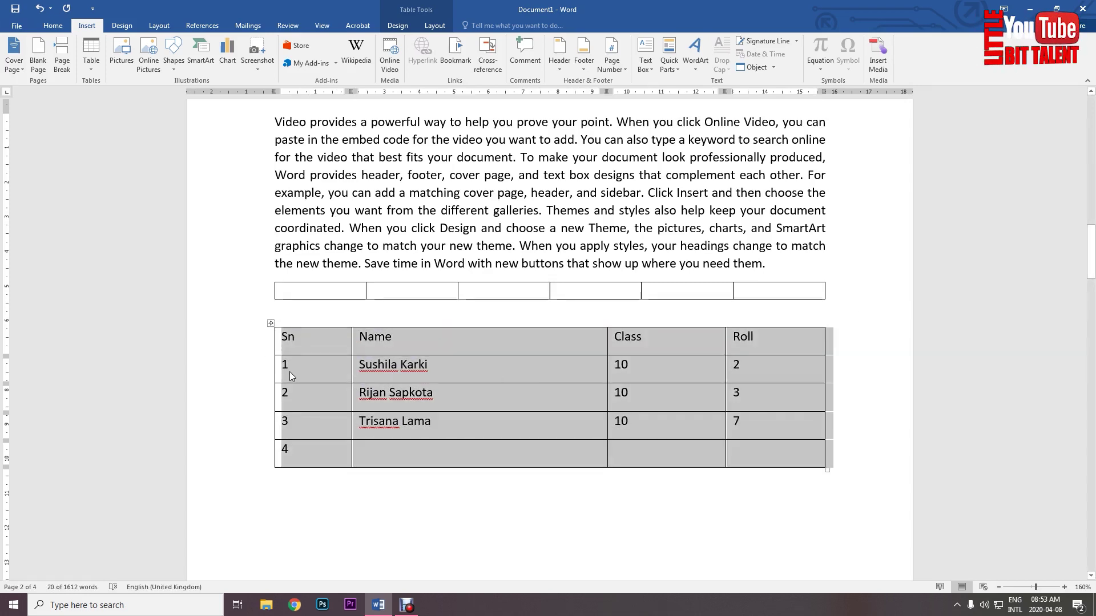
{"action": "right_click", "coordinate": [272, 323]}
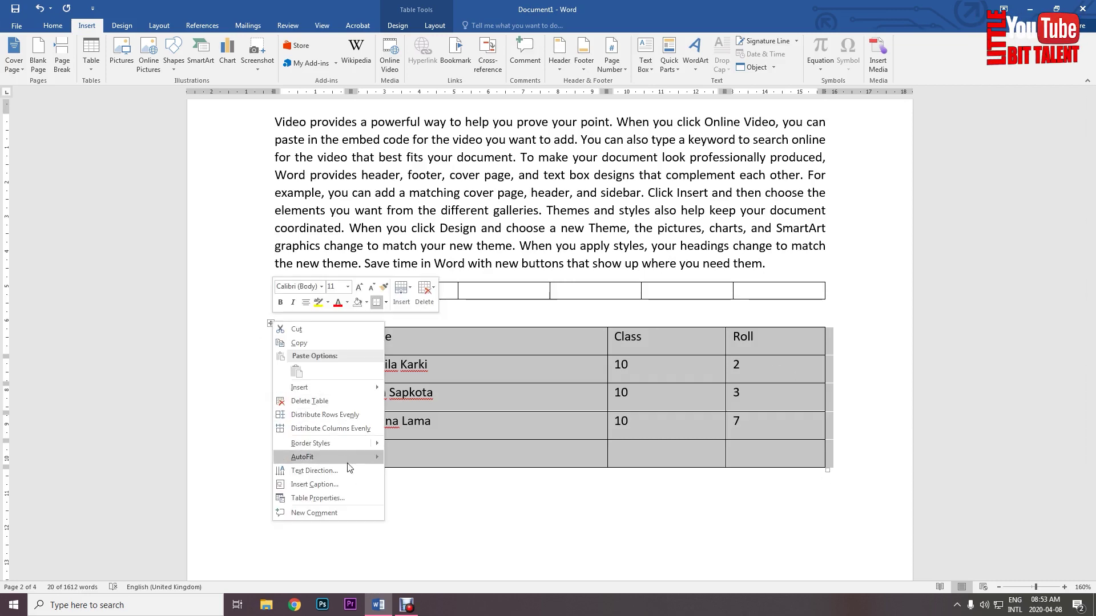
{"action": "mouse_move", "coordinate": [302, 457]}
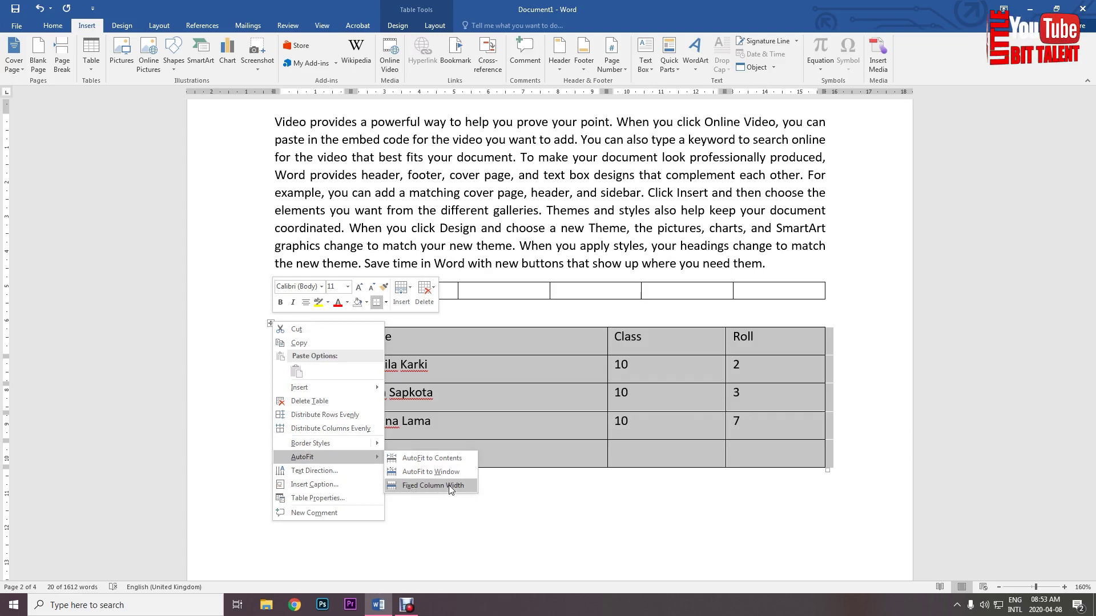
{"action": "left_click", "coordinate": [450, 487]}
{"action": "left_click", "coordinate": [565, 388]}
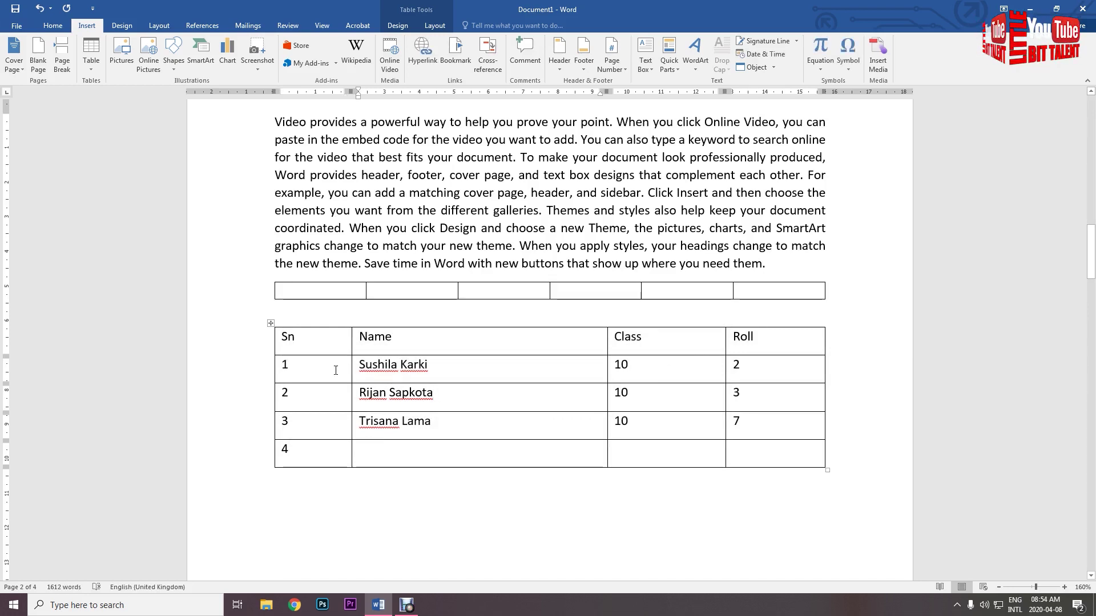
Step: Insert an empty row below the Sushila Karki row, then undo it
{"action": "left_click_drag", "start_coordinate": [335, 371], "coordinate": [742, 370]}
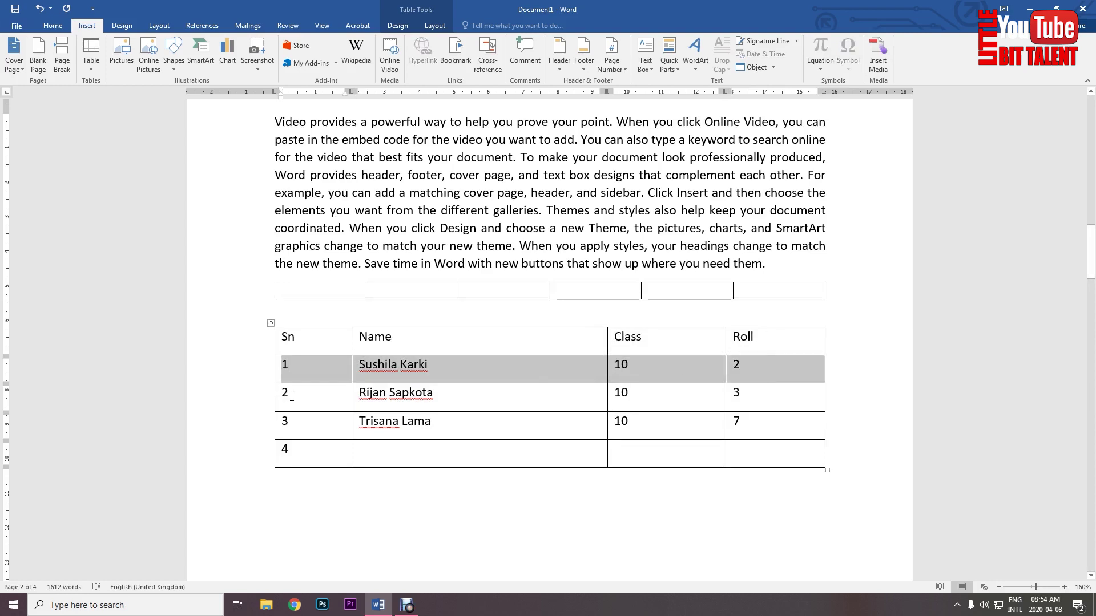
{"action": "mouse_move", "coordinate": [291, 396]}
{"action": "left_mouse_down"}
{"action": "mouse_move", "coordinate": [742, 399]}
{"action": "mouse_move", "coordinate": [340, 371]}
{"action": "mouse_move", "coordinate": [778, 375]}
{"action": "left_mouse_up"}
{"action": "left_click", "coordinate": [340, 376]}
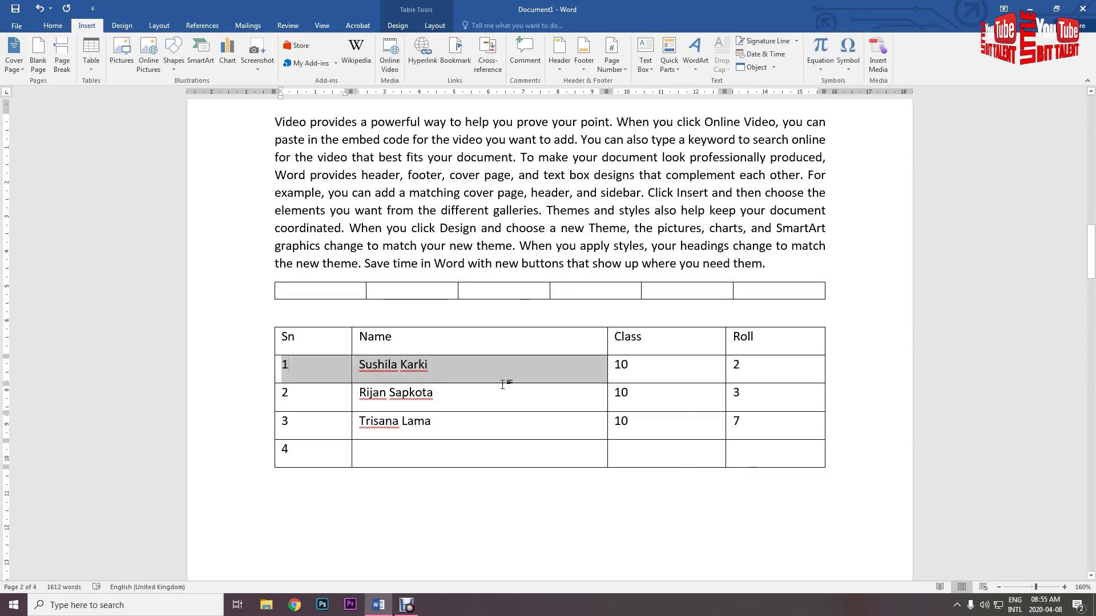
{"action": "right_click", "coordinate": [690, 369]}
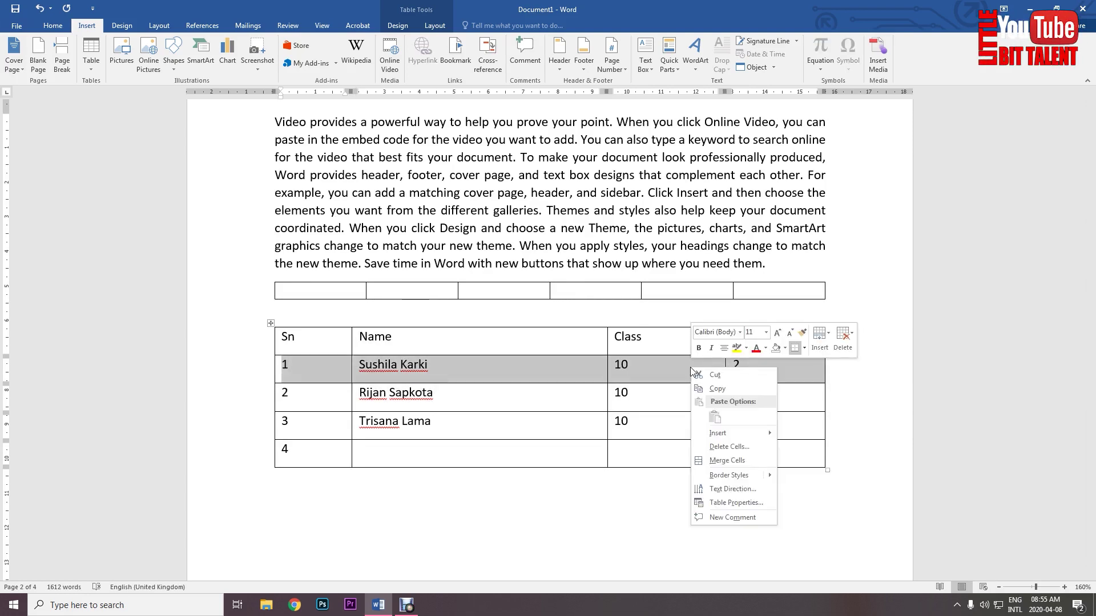
{"action": "mouse_move", "coordinate": [719, 433]}
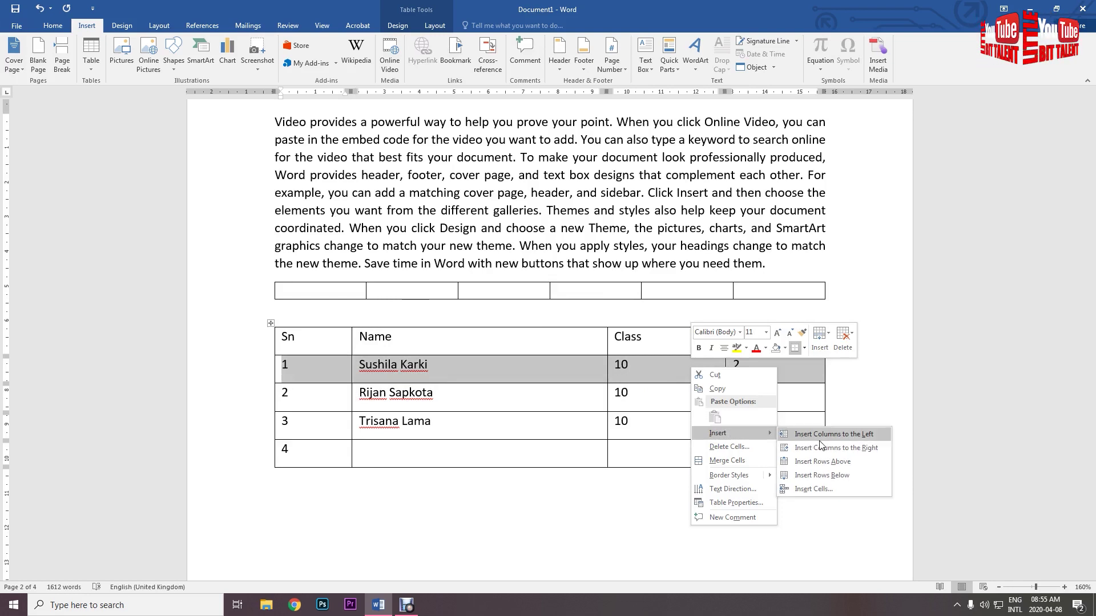
{"action": "left_click", "coordinate": [813, 475]}
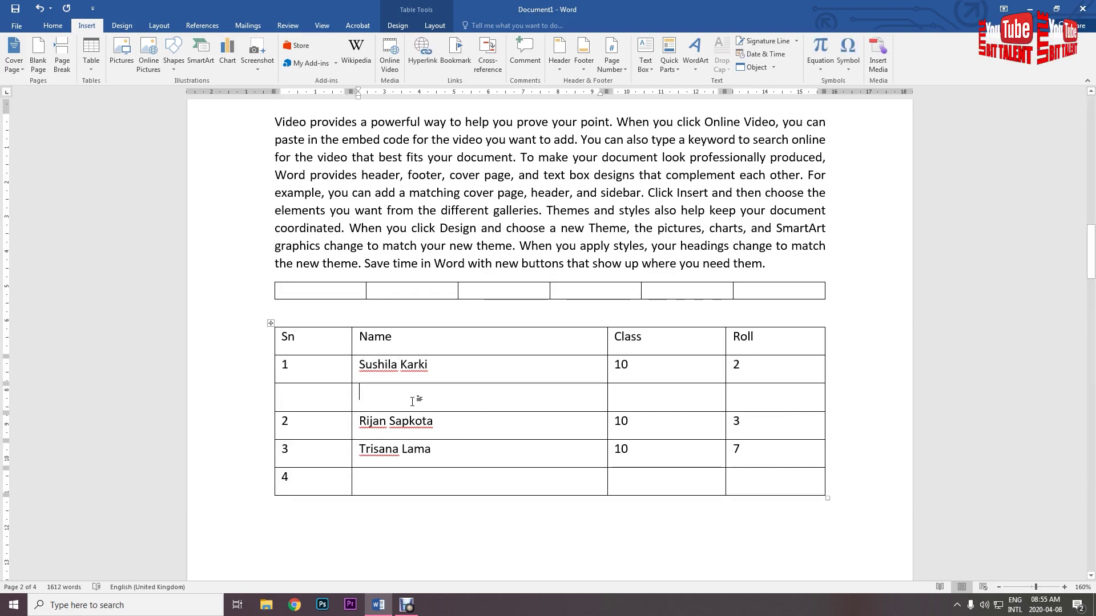
{"action": "key", "text": "ctrl+z"}
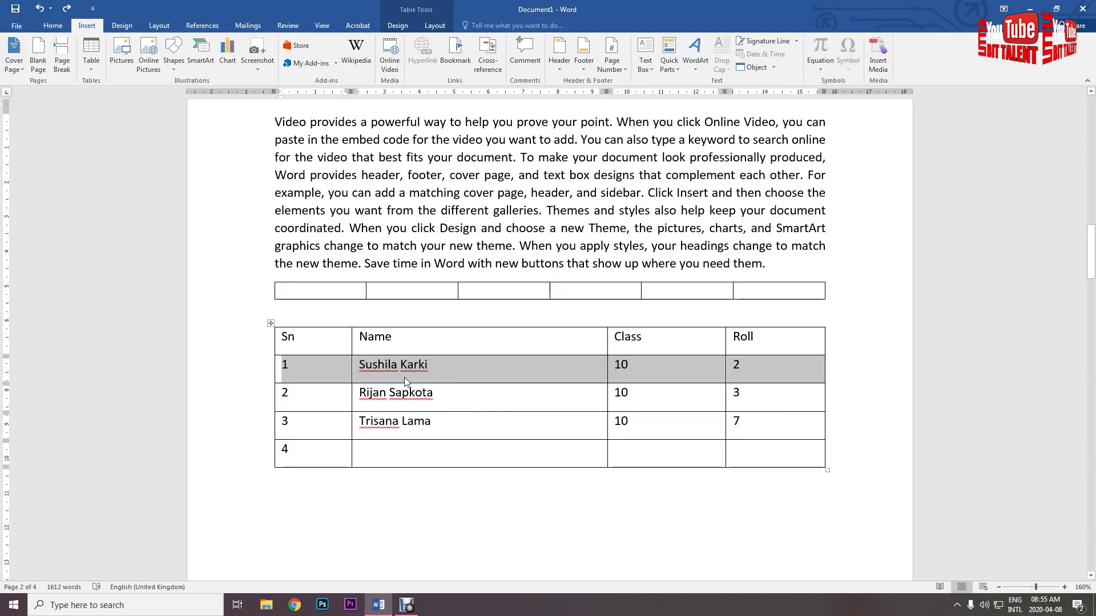
{"action": "left_click", "coordinate": [308, 382]}
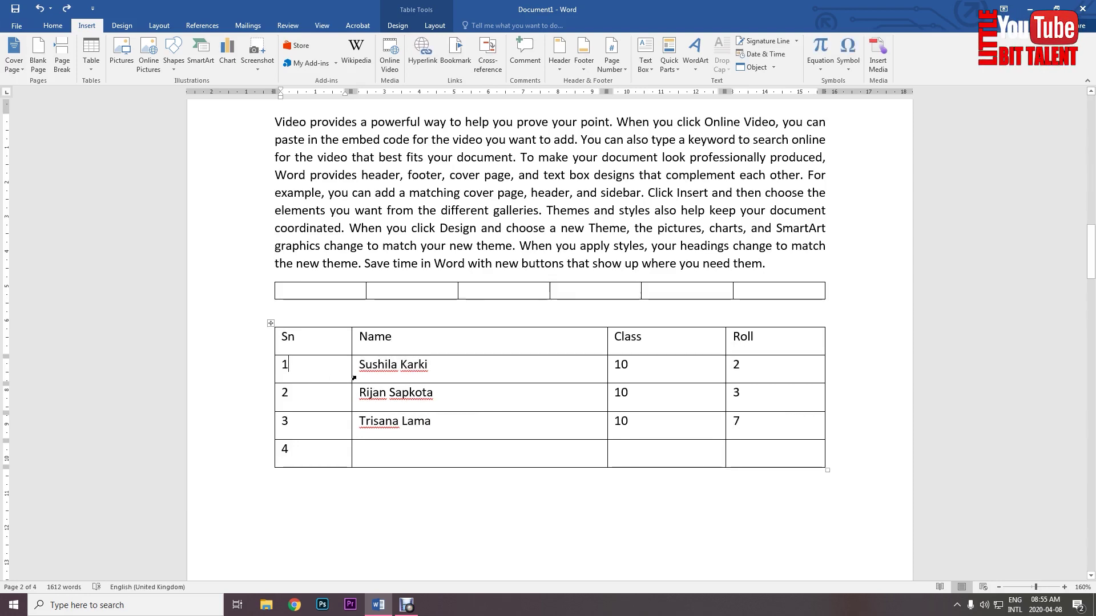
{"action": "left_click", "coordinate": [831, 373]}
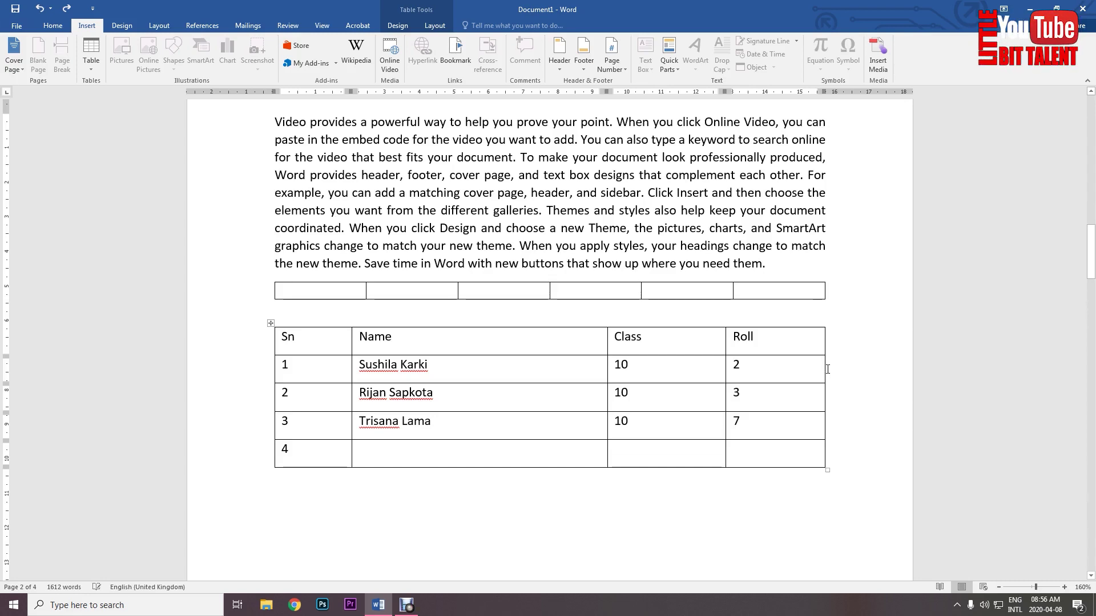
{"action": "key", "text": "Return"}
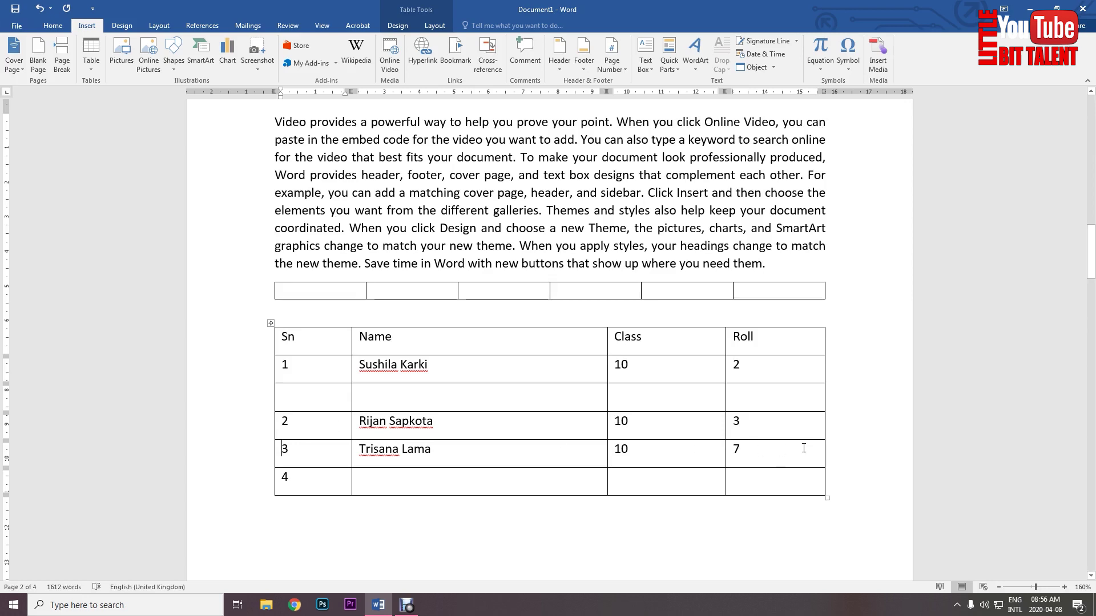
{"action": "left_click", "coordinate": [832, 425]}
{"action": "key", "text": "Return"}
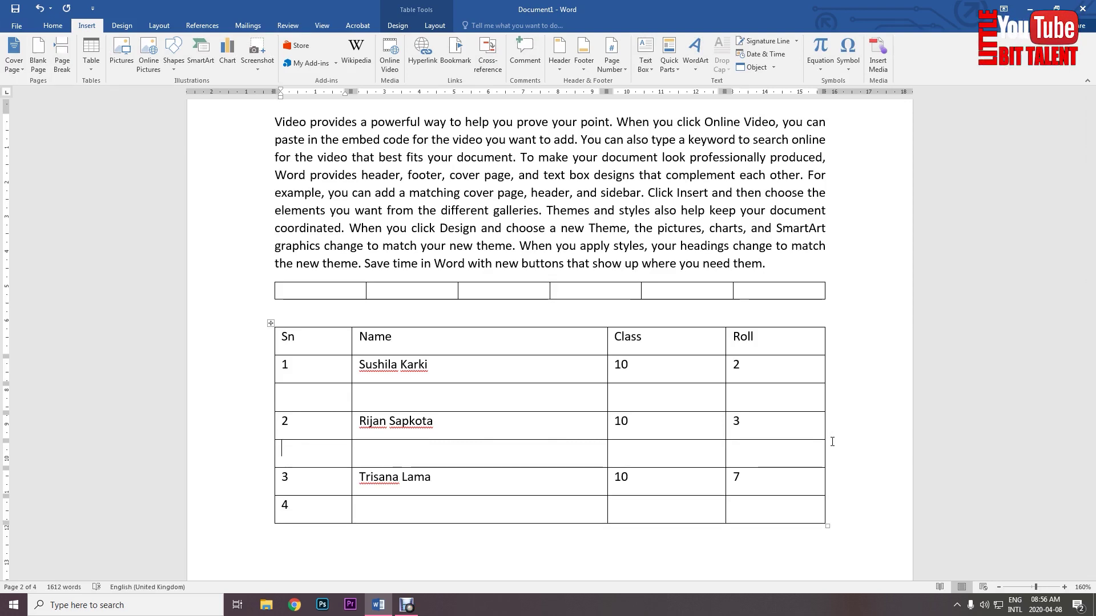
{"action": "left_click_drag", "start_coordinate": [832, 441], "coordinate": [765, 453]}
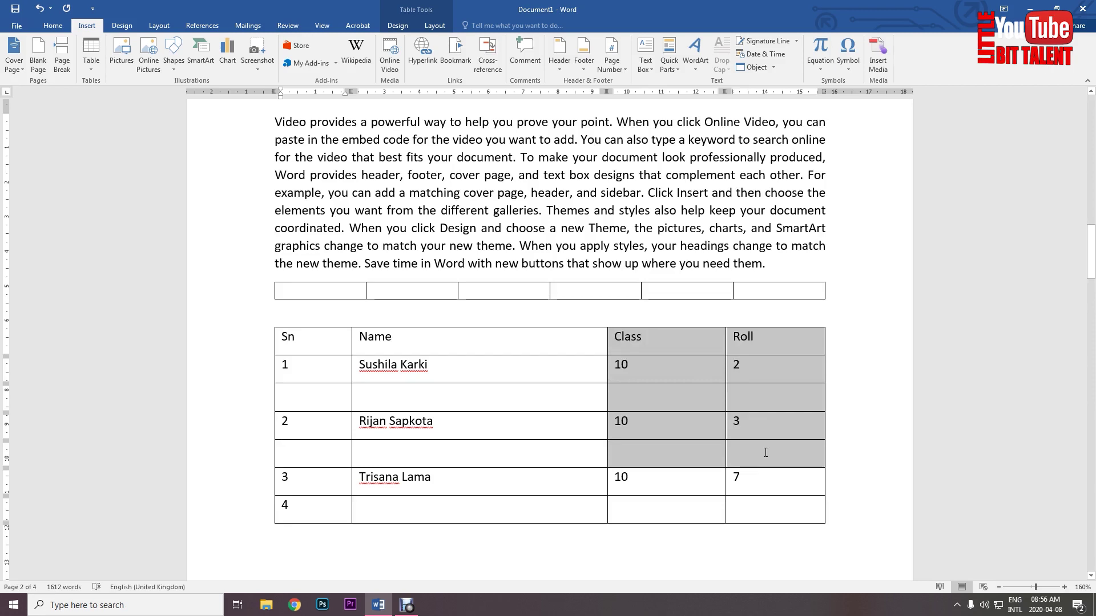
{"action": "left_click", "coordinate": [697, 382]}
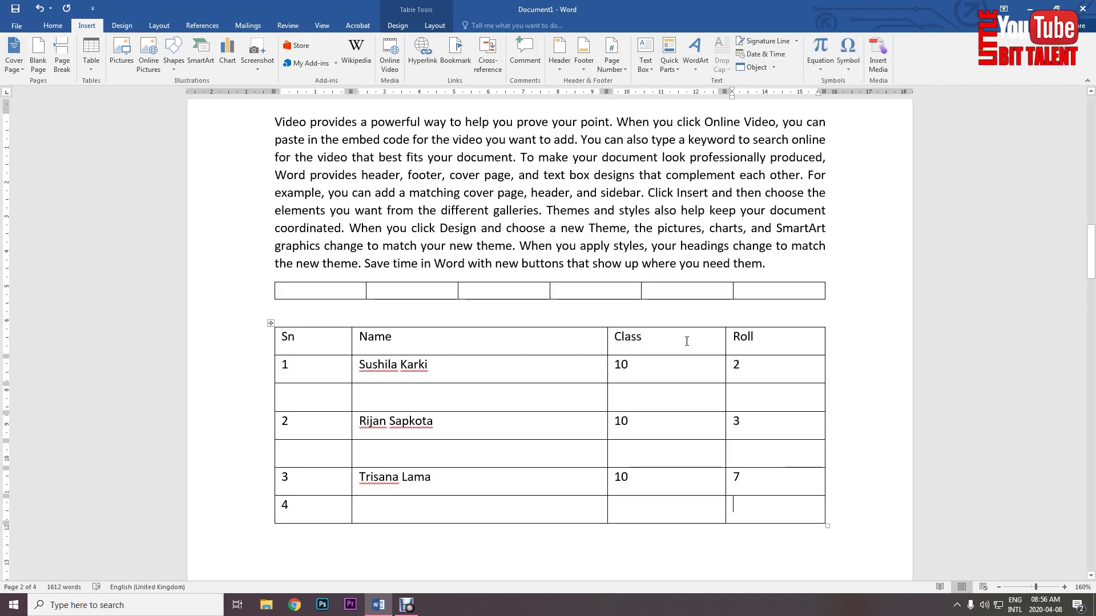
Step: Add a new column to the right of Roll and select its top cells
{"action": "left_click", "coordinate": [775, 326]}
{"action": "right_click", "coordinate": [779, 345]}
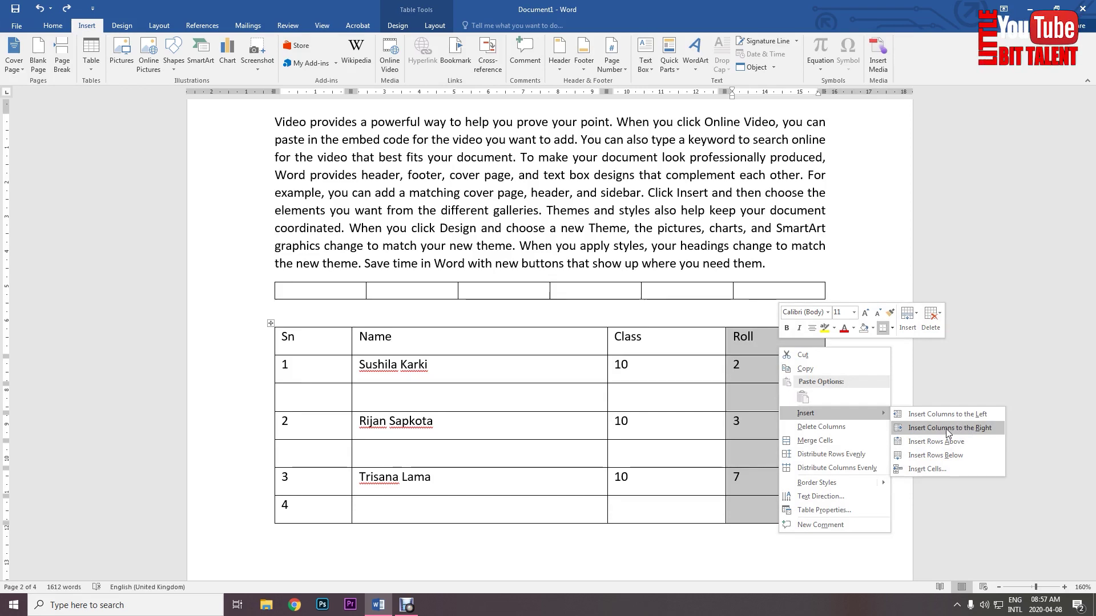
{"action": "left_click", "coordinate": [946, 429]}
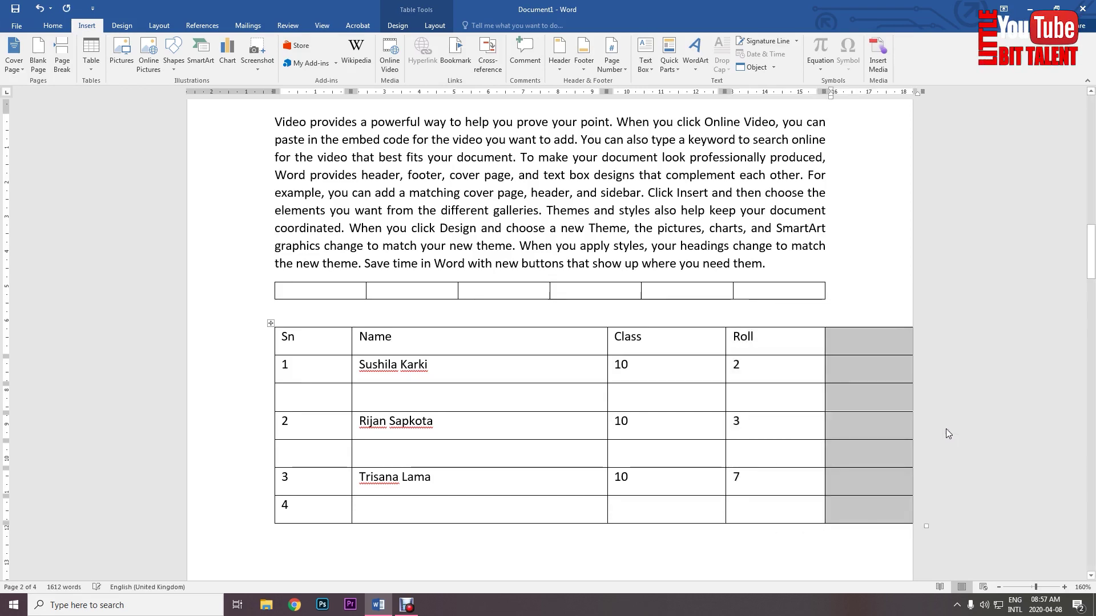
{"action": "left_click", "coordinate": [855, 341]}
{"action": "left_click_drag", "start_coordinate": [866, 344], "coordinate": [871, 420]}
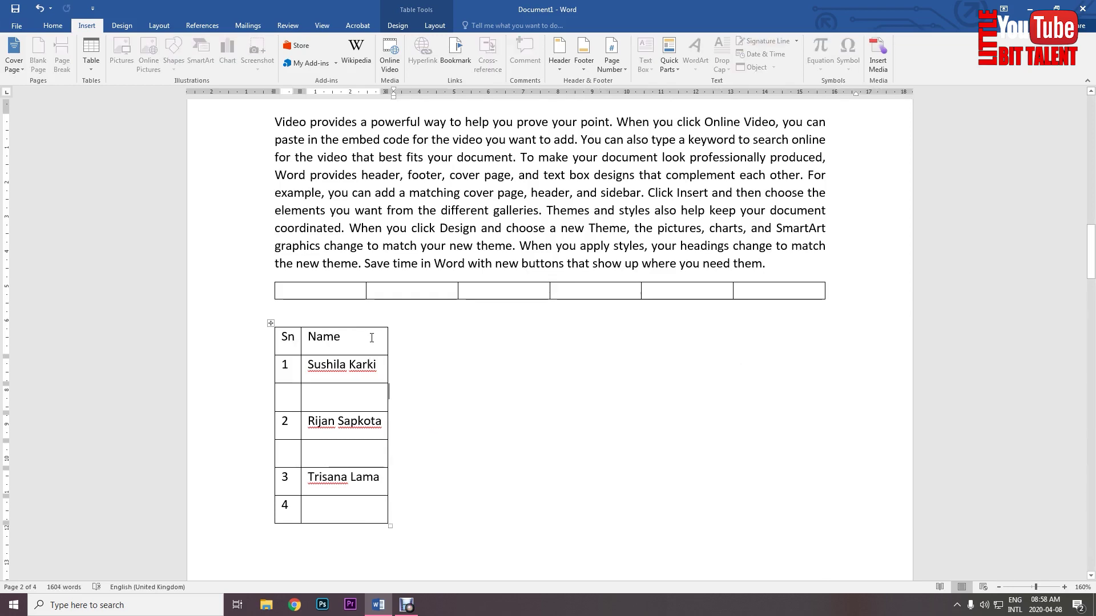
{"action": "left_click", "coordinate": [425, 342]}
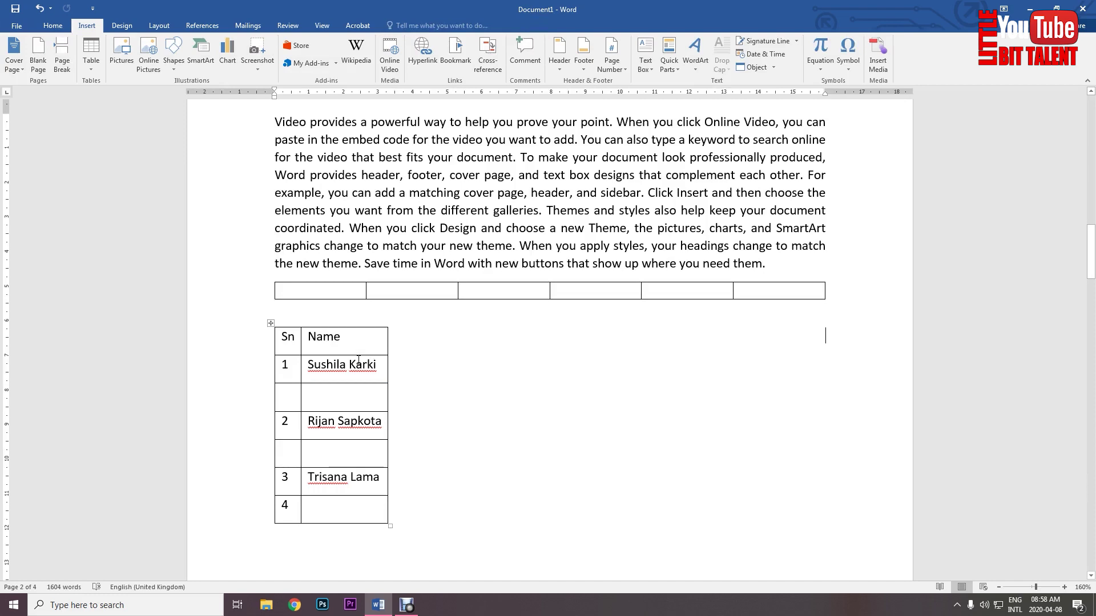
Step: Select the entire Name column and bring up its insert options
{"action": "left_click_drag", "start_coordinate": [358, 339], "coordinate": [359, 504]}
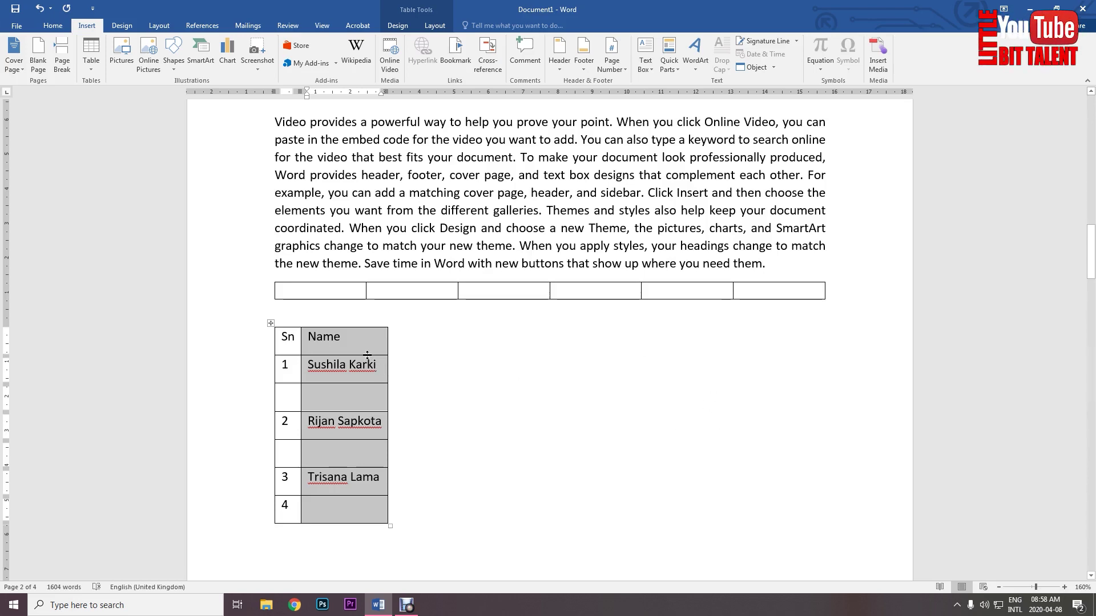
{"action": "left_click_drag", "start_coordinate": [366, 345], "coordinate": [352, 432]}
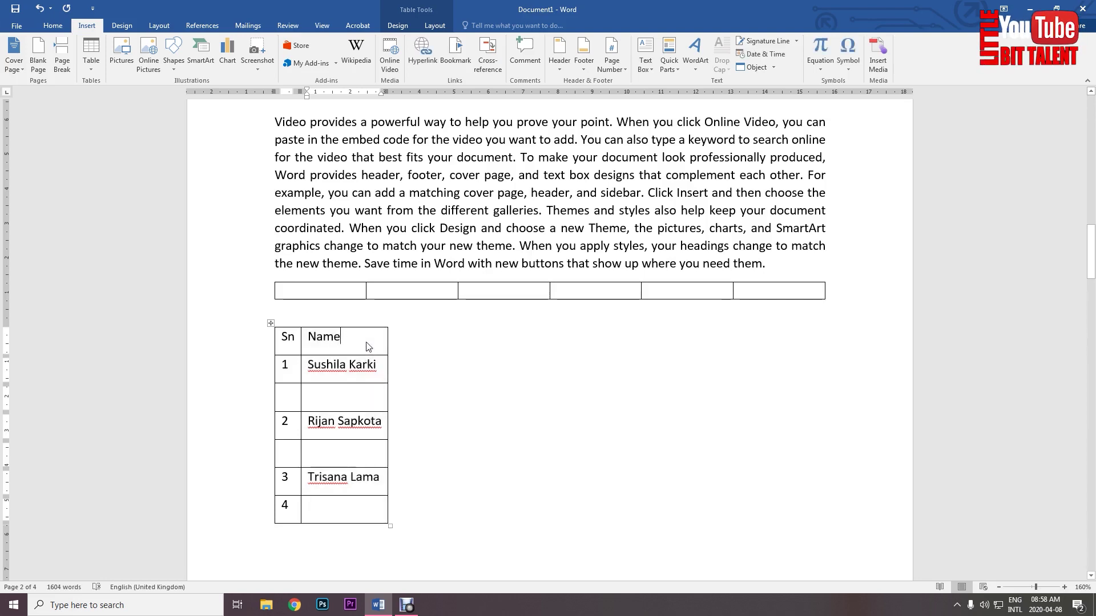
{"action": "left_click", "coordinate": [324, 350]}
{"action": "left_click_drag", "start_coordinate": [287, 337], "coordinate": [347, 506]}
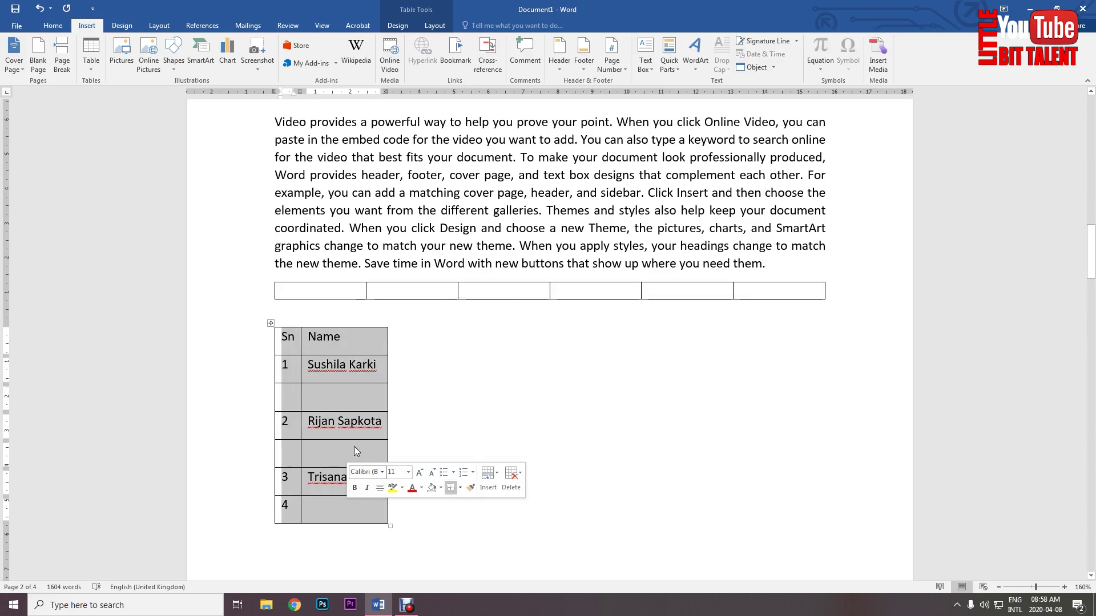
{"action": "right_click", "coordinate": [356, 351]}
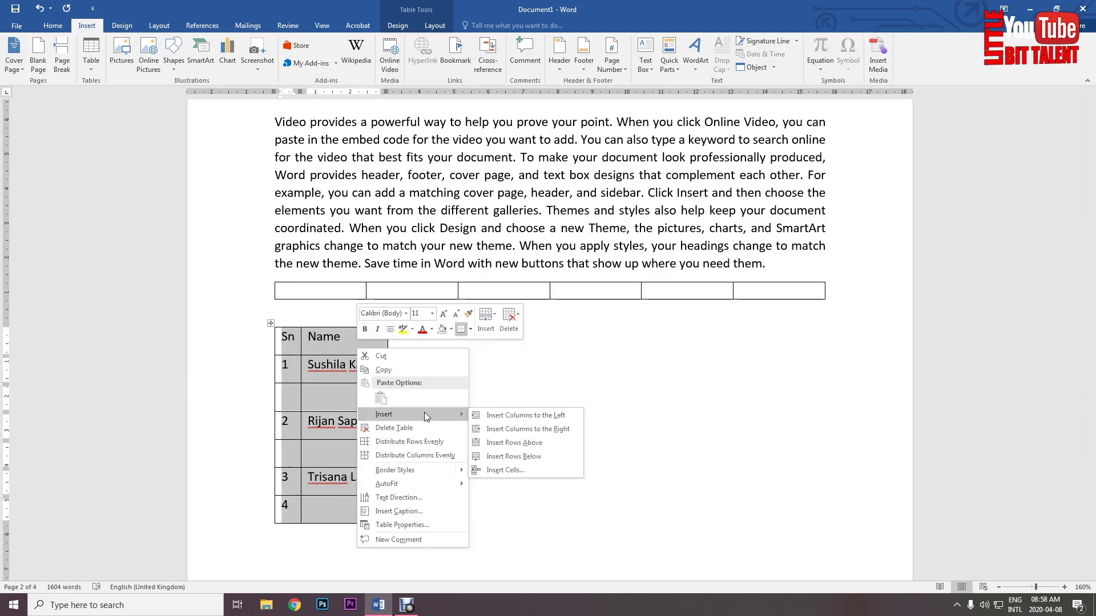
Step: Insert two columns right of Name and replace the placeholder text with headers Class and Roll
{"action": "left_click", "coordinate": [546, 435]}
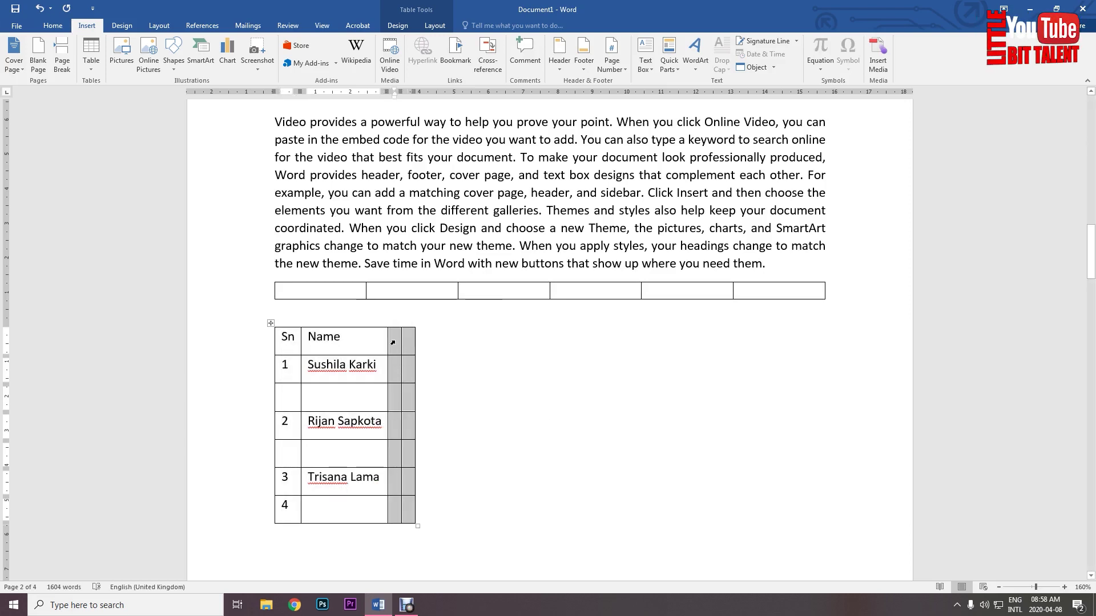
{"action": "type", "text": "asdas"}
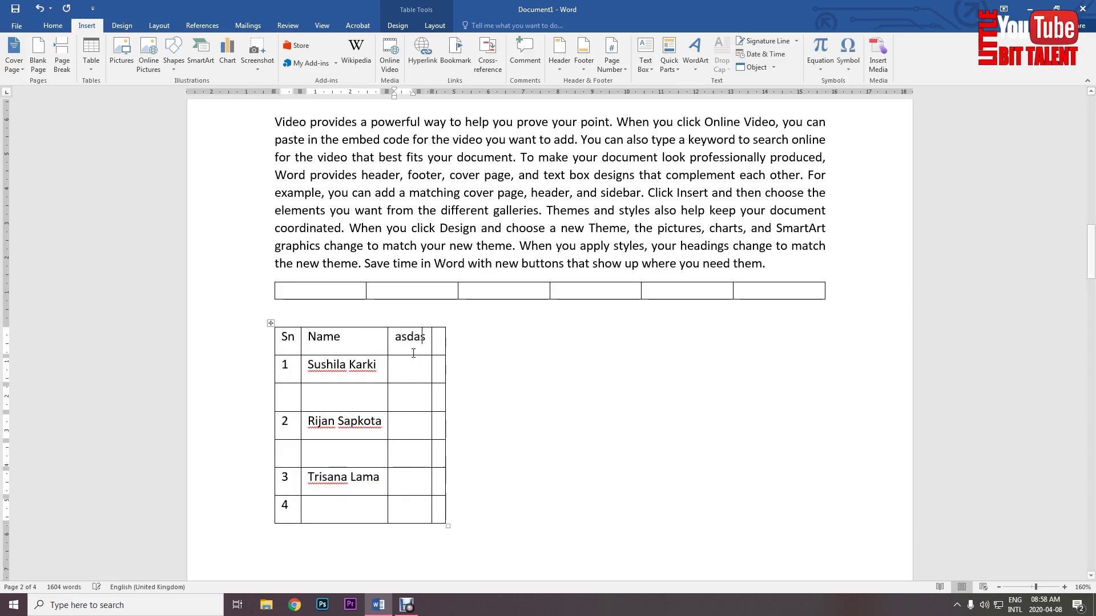
{"action": "type", "text": "dasd"}
{"action": "key", "text": "Tab"}
{"action": "type", "text": "sdf"}
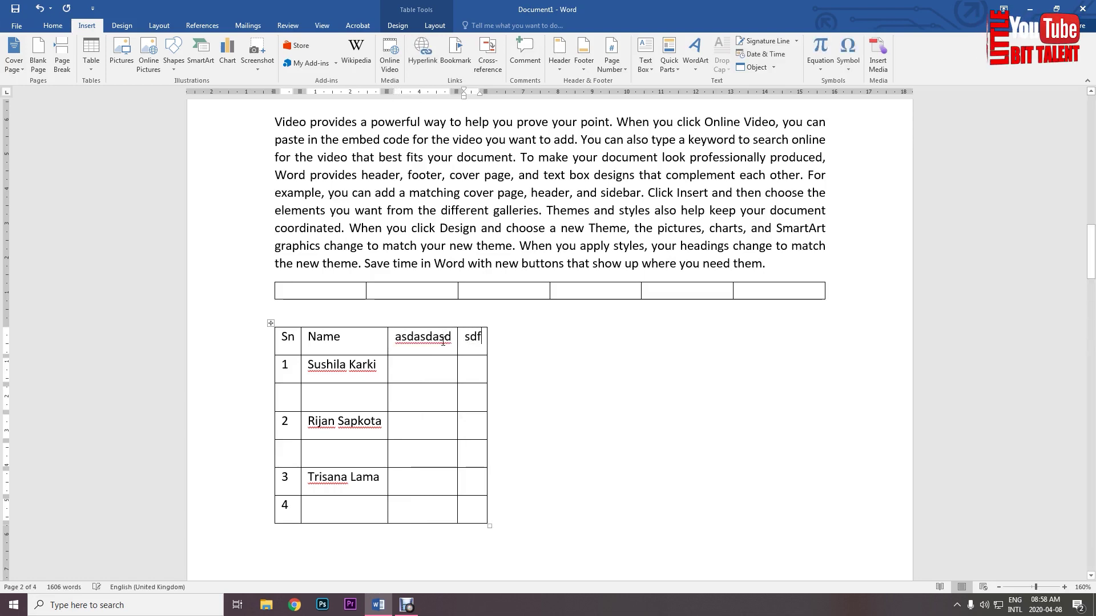
{"action": "key", "text": "ctrl+a"}
{"action": "left_click", "coordinate": [445, 341]}
{"action": "left_click", "coordinate": [457, 344]}
{"action": "double_click", "coordinate": [397, 338]}
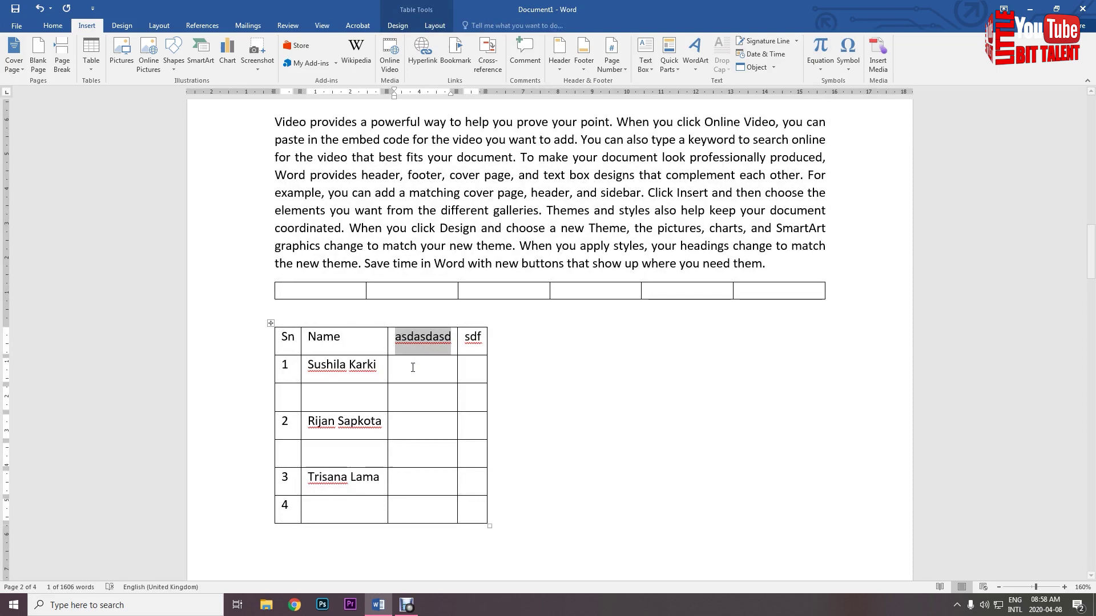
{"action": "type", "text": "Class"}
{"action": "key", "text": "Tab"}
{"action": "type", "text": "Roll"}
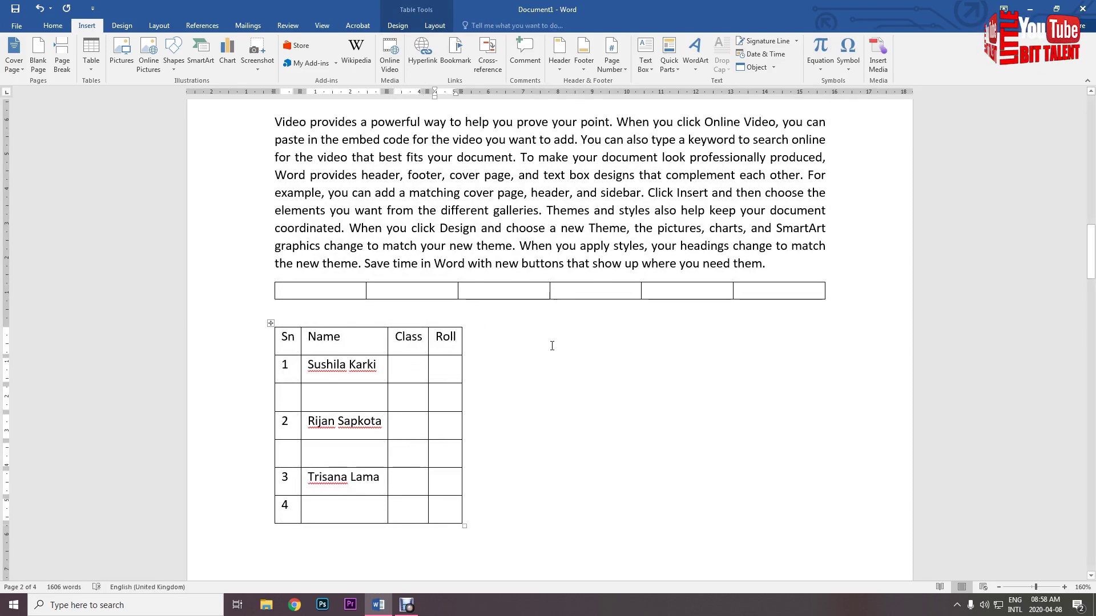
{"action": "left_click", "coordinate": [552, 346]}
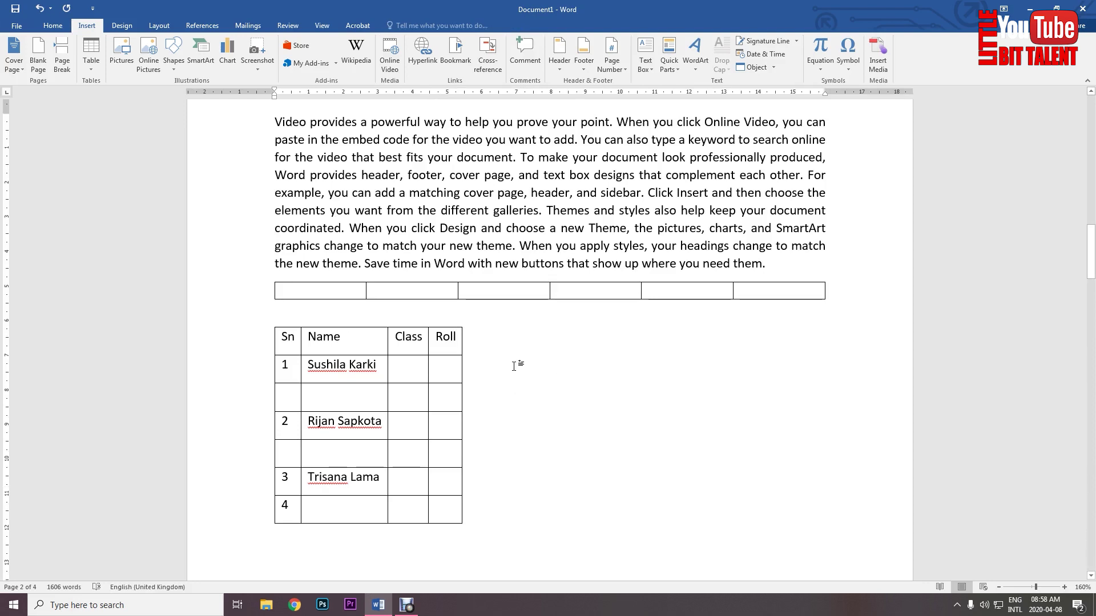
Step: Select the Roll column, then undo an accidental move of the Class header text
{"action": "mouse_move", "coordinate": [368, 425]}
{"action": "left_click_drag", "start_coordinate": [448, 340], "coordinate": [451, 508]}
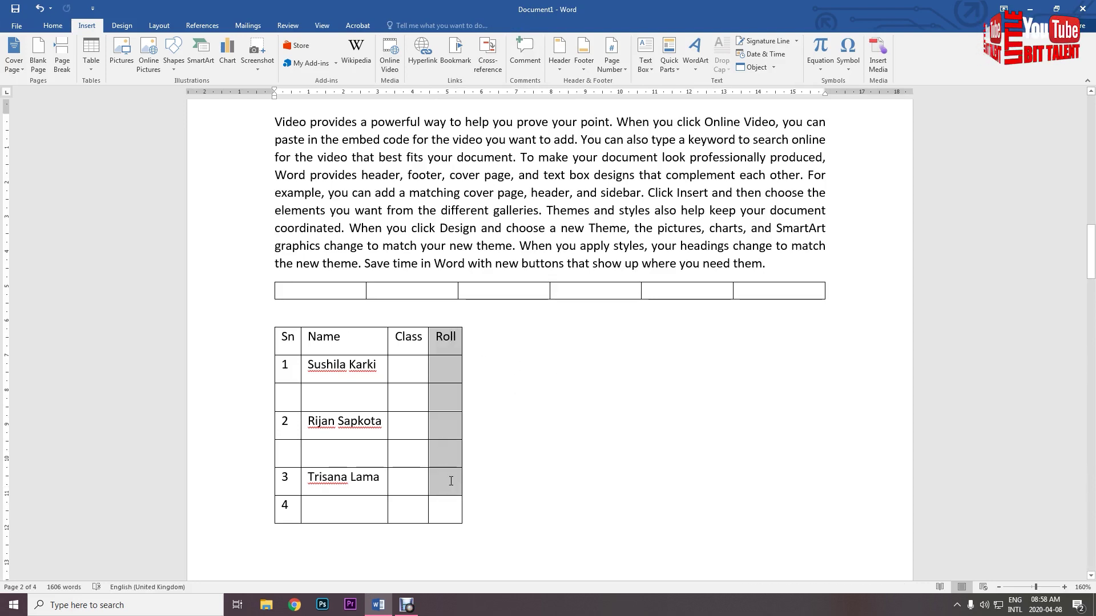
{"action": "right_click", "coordinate": [448, 408]}
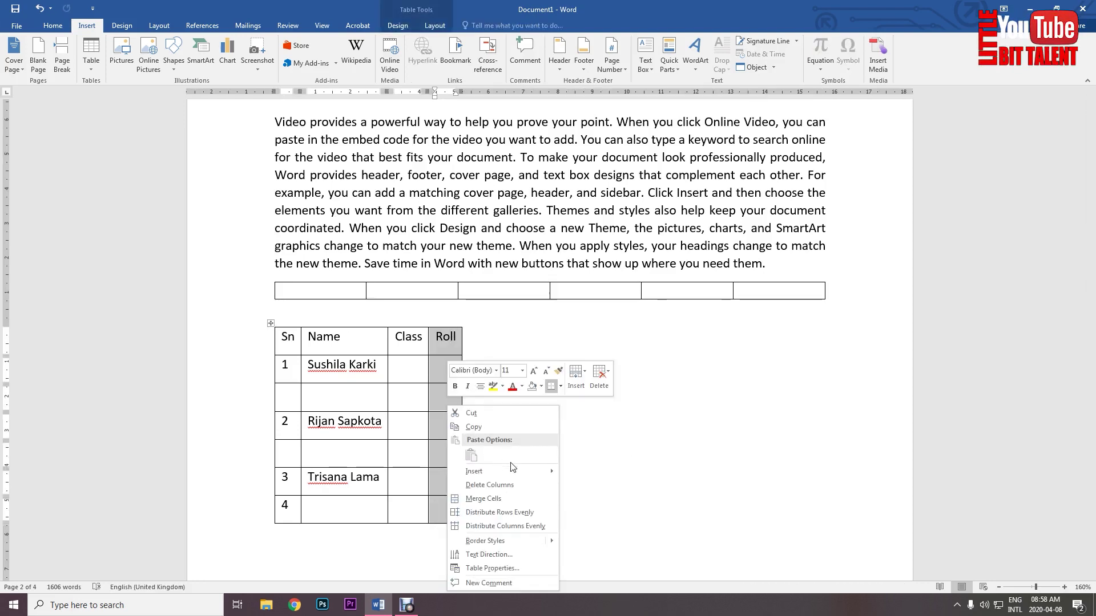
{"action": "left_click", "coordinate": [422, 340]}
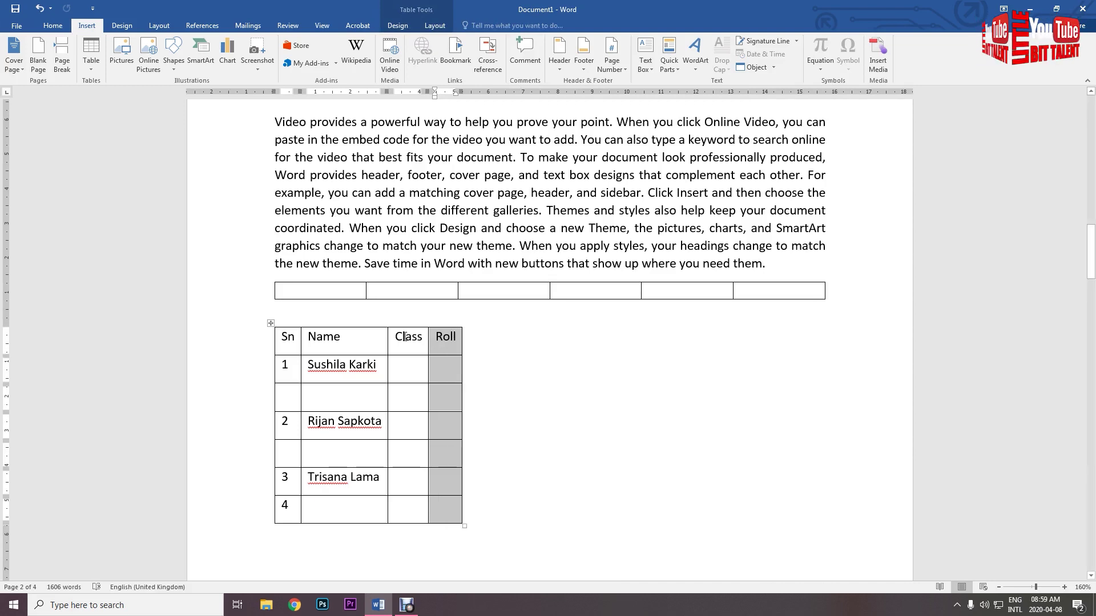
{"action": "left_click", "coordinate": [405, 337]}
{"action": "left_click_drag", "start_coordinate": [412, 340], "coordinate": [434, 365]}
{"action": "key", "text": "ctrl+z"}
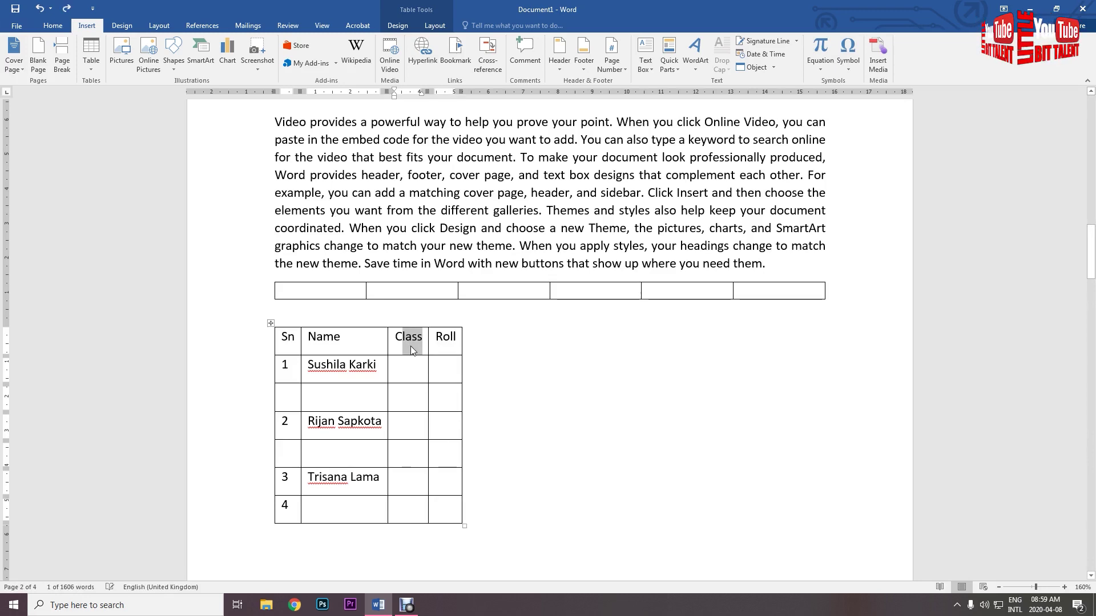
Step: Insert two columns right of Roll and head them Section and Remarks
{"action": "left_click_drag", "start_coordinate": [410, 346], "coordinate": [400, 508]}
{"action": "right_click", "coordinate": [411, 364]}
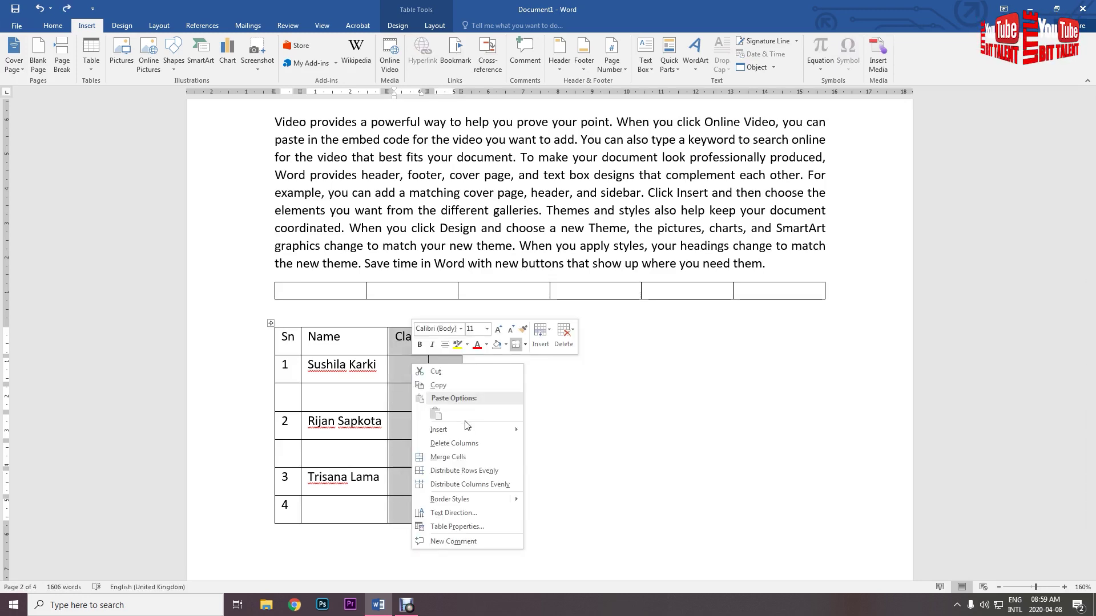
{"action": "mouse_move", "coordinate": [463, 430]}
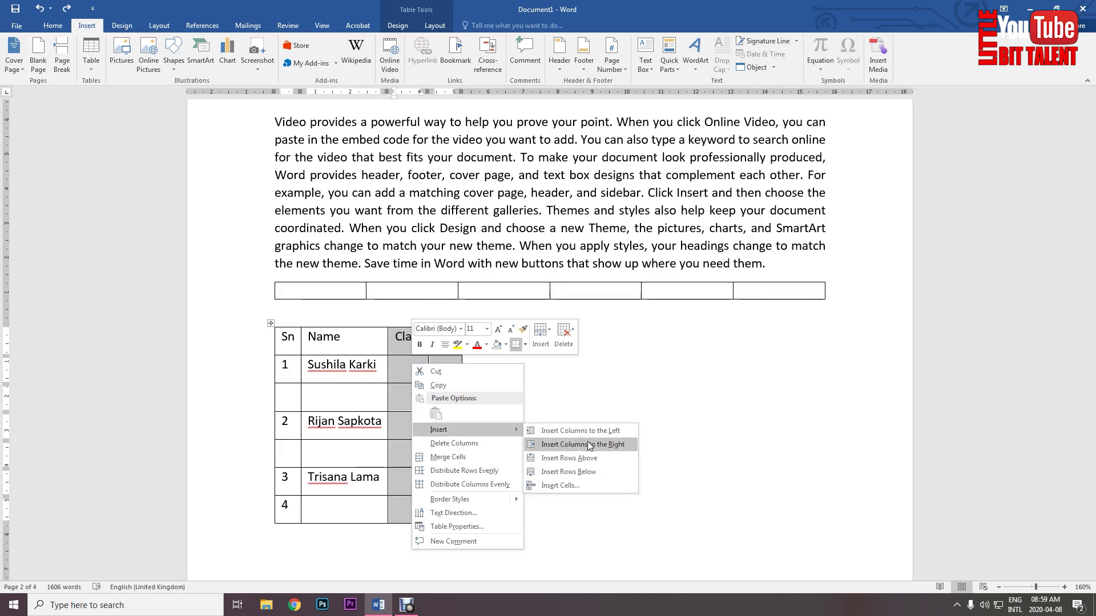
{"action": "left_click", "coordinate": [591, 444]}
{"action": "left_click", "coordinate": [471, 343]}
{"action": "type", "text": "Section"}
{"action": "key", "text": "Tab"}
{"action": "type", "text": "Remarks"}
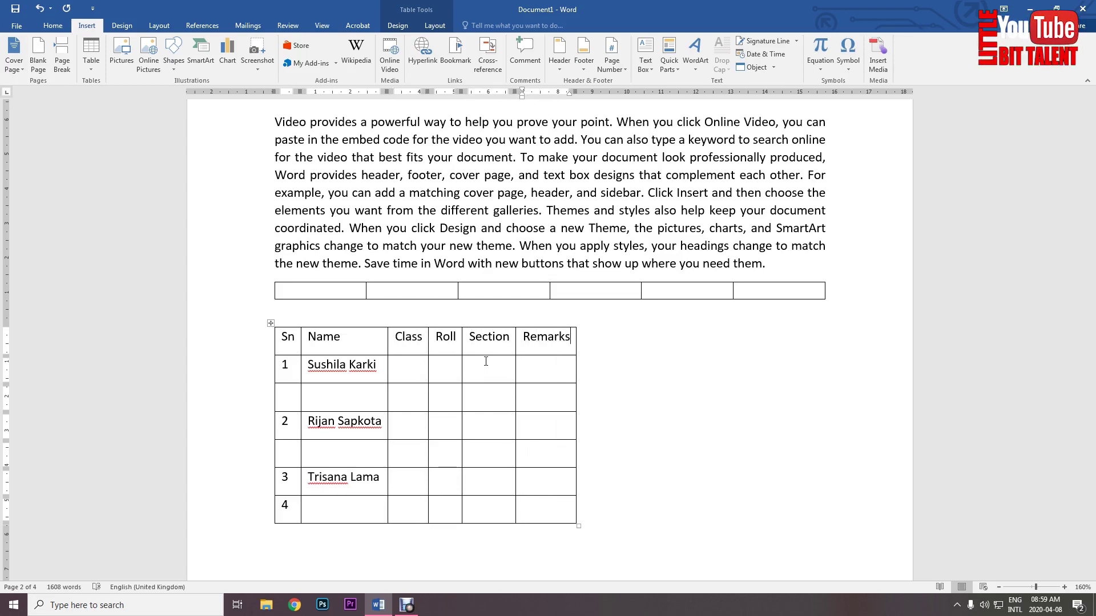
{"action": "left_click", "coordinate": [435, 505]}
{"action": "scroll", "coordinate": [365, 292], "scroll_direction": "down", "scroll_amount": 2}
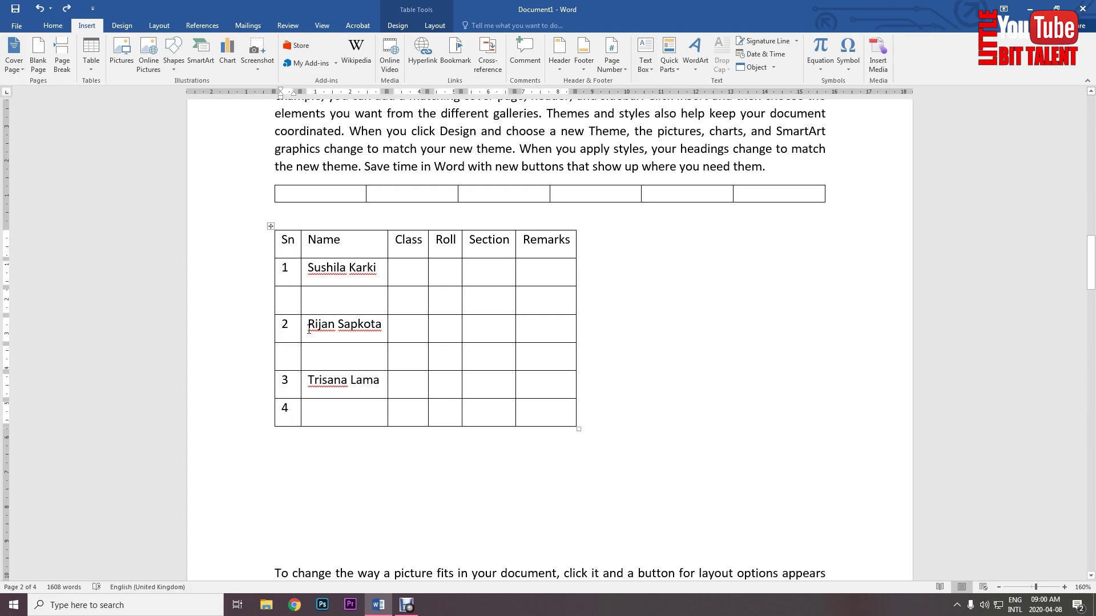
Step: Try selecting student row 2 and the empty row below row 1
{"action": "left_click_drag", "start_coordinate": [283, 326], "coordinate": [451, 327]}
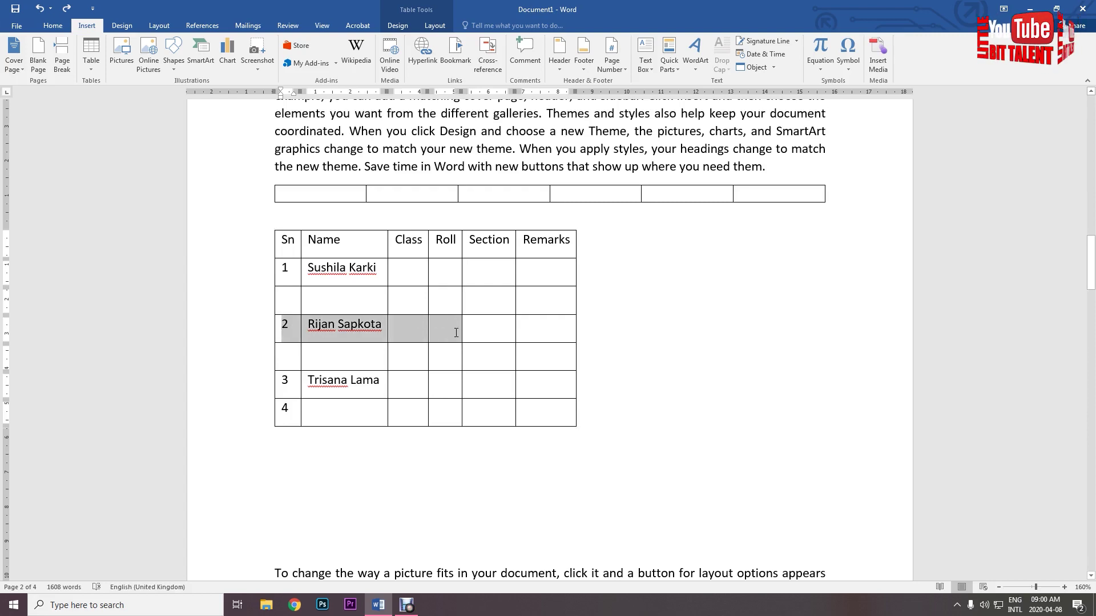
{"action": "left_click", "coordinate": [342, 299]}
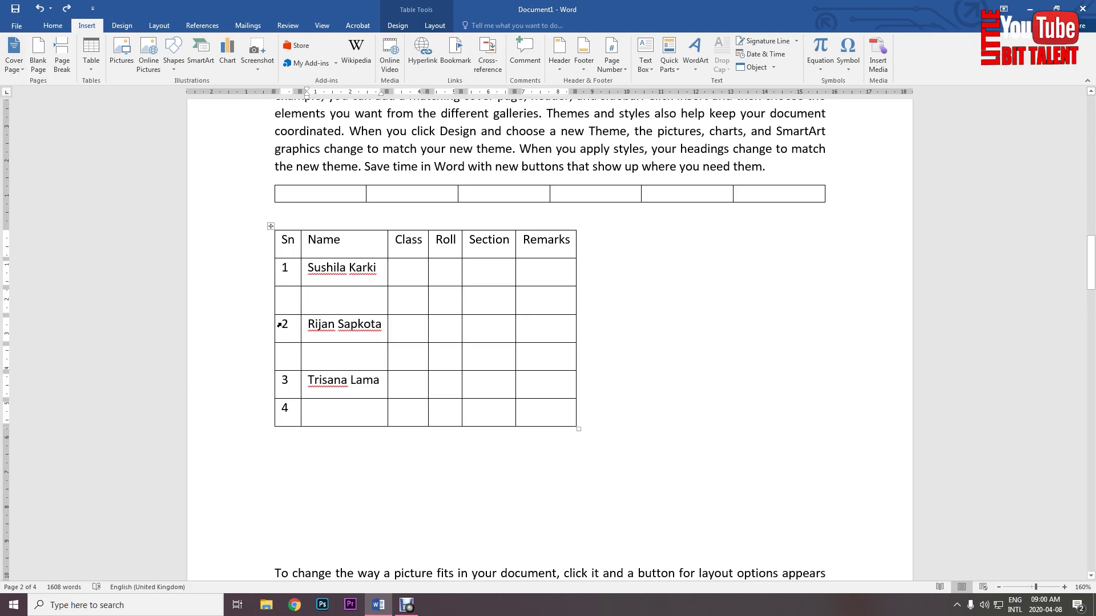
{"action": "double_click", "coordinate": [278, 300]}
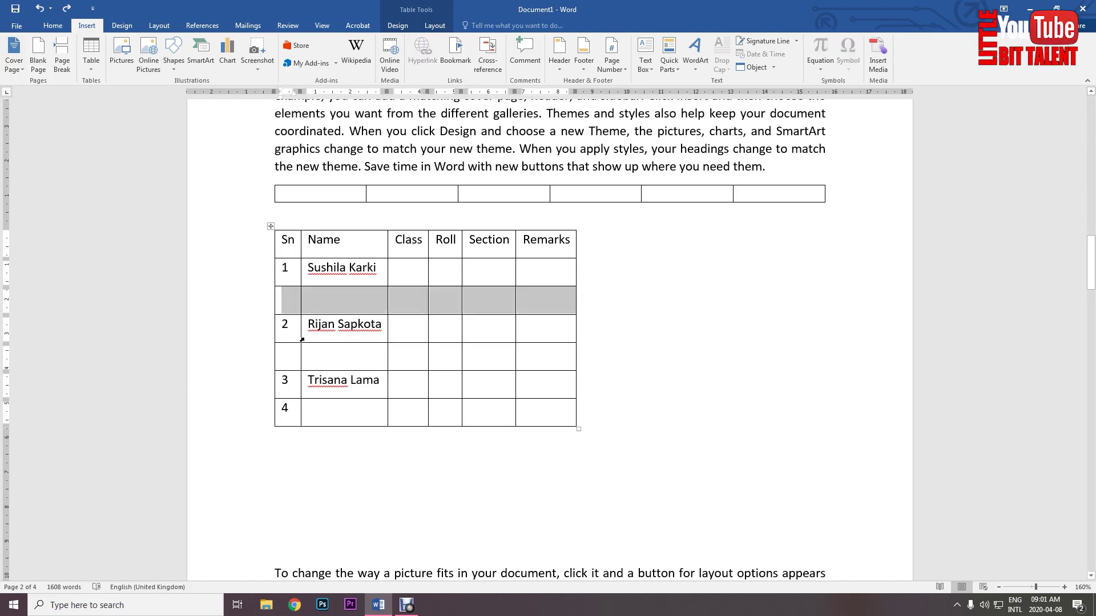
{"action": "left_click", "coordinate": [350, 336]}
{"action": "left_click_drag", "start_coordinate": [293, 299], "coordinate": [488, 300]}
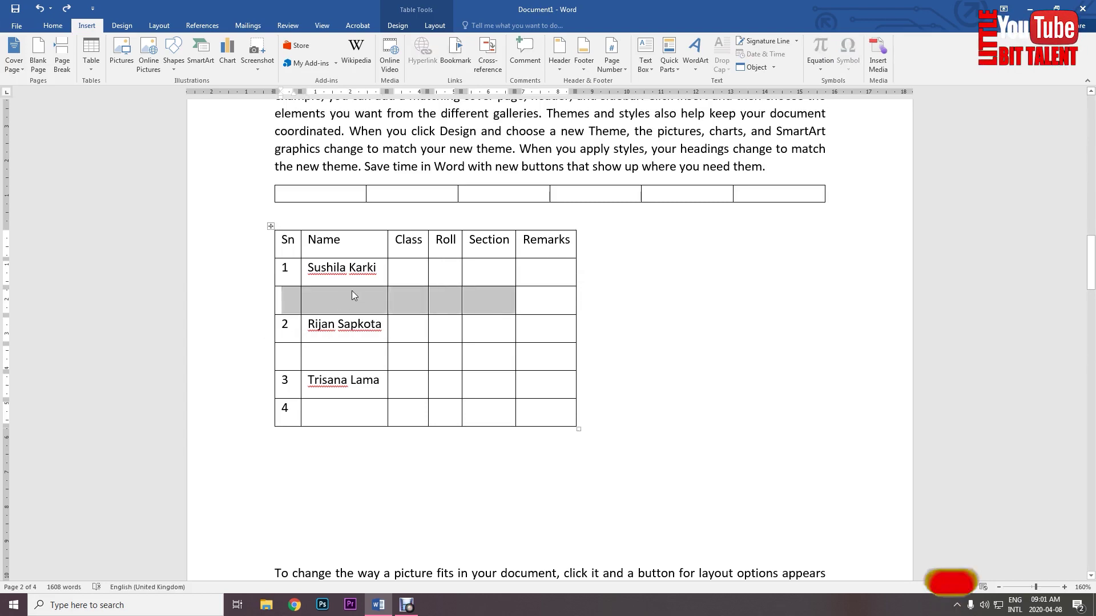
{"action": "left_click", "coordinate": [383, 328]}
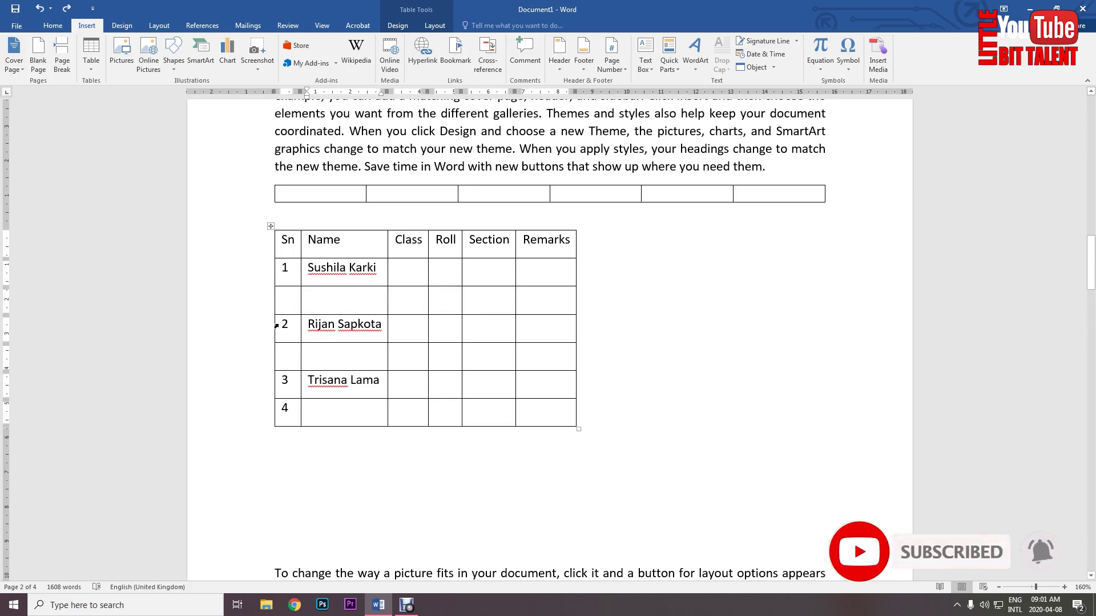
Step: Move student rows 2 and 3 up with Alt+Shift+Up so they follow row 1 directly
{"action": "left_click_drag", "start_coordinate": [287, 325], "coordinate": [519, 331]}
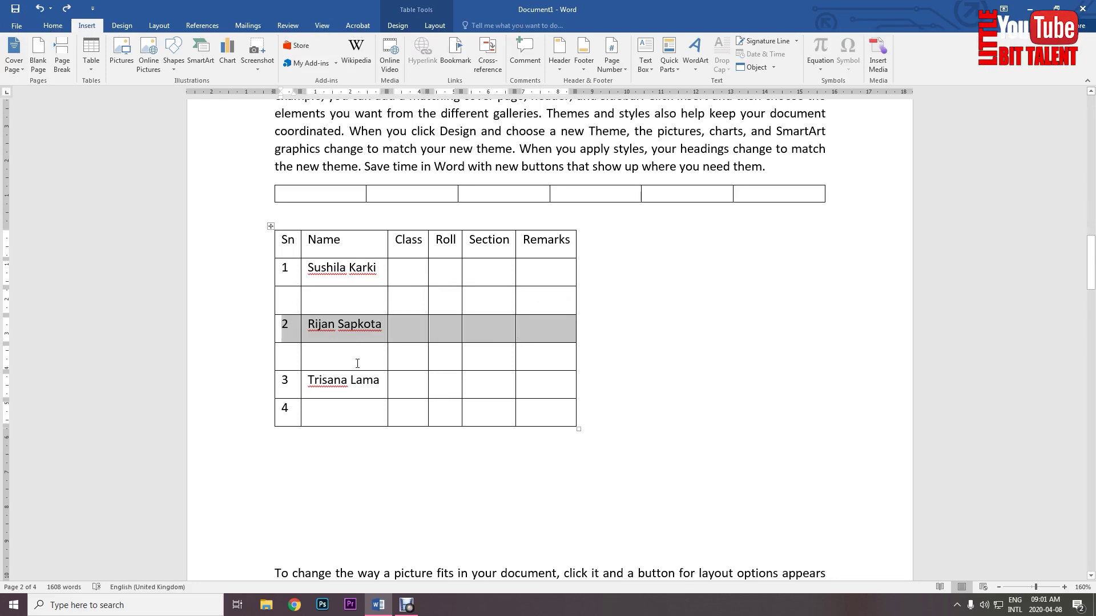
{"action": "key", "text": "alt+shift+Up"}
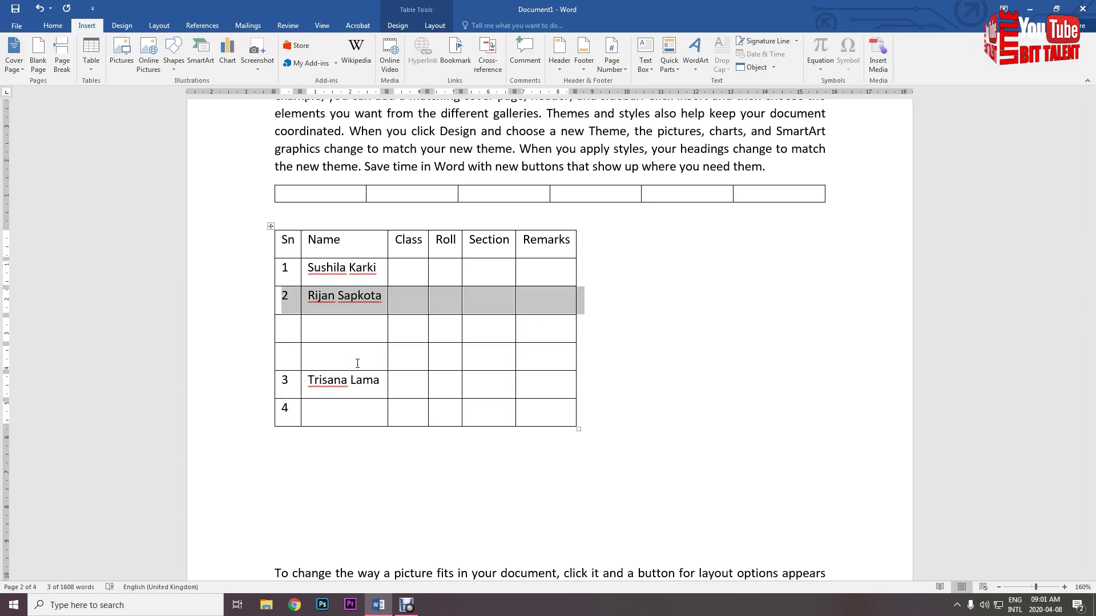
{"action": "left_click", "coordinate": [361, 397]}
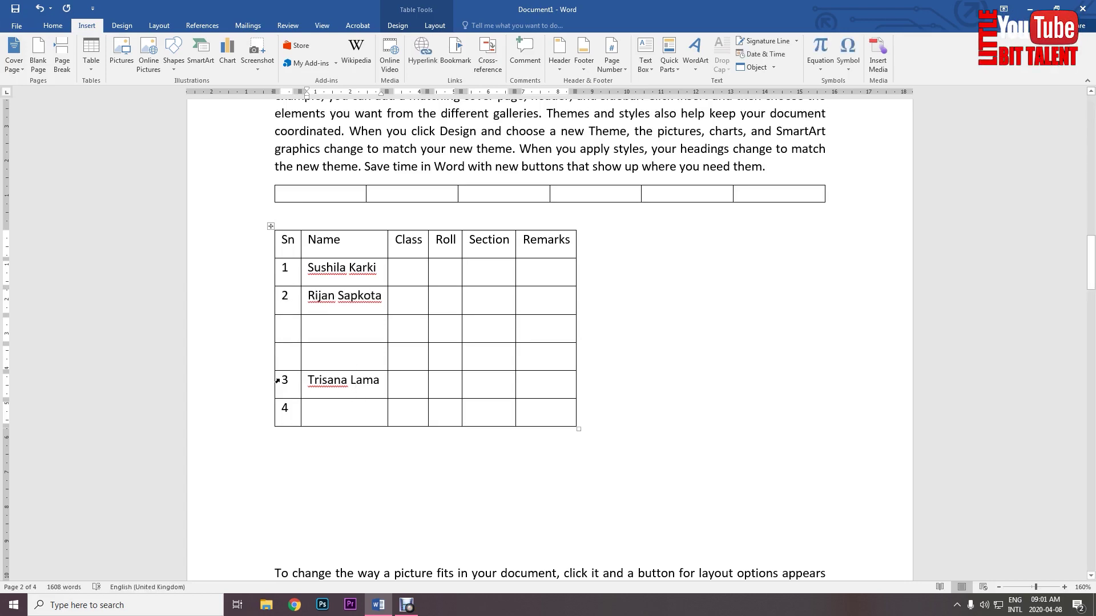
{"action": "left_click_drag", "start_coordinate": [278, 381], "coordinate": [524, 394]}
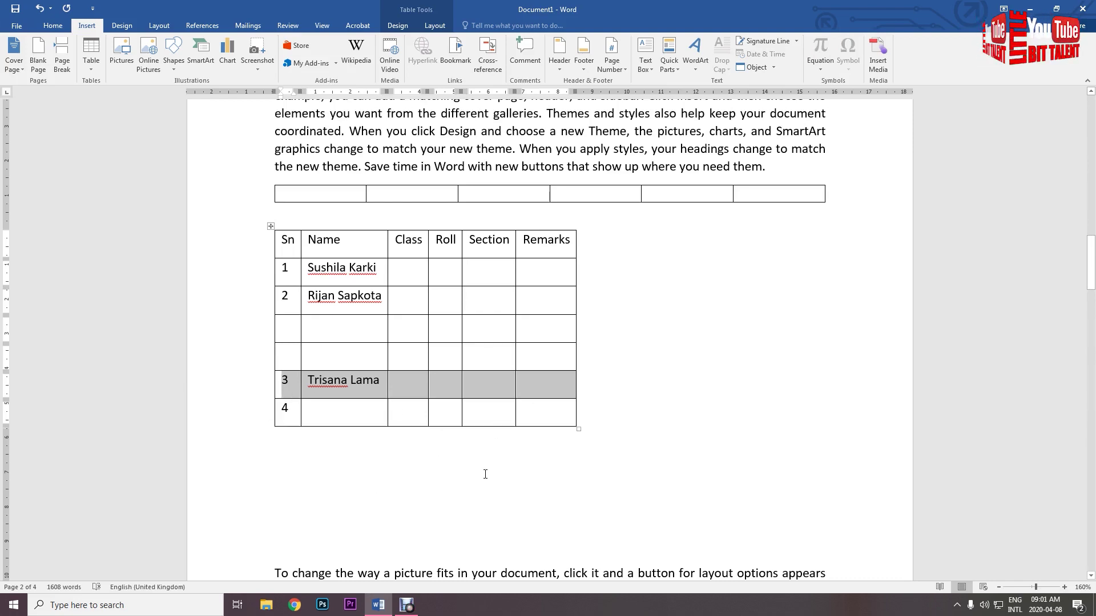
{"action": "key", "text": "alt+shift+Up"}
{"action": "key", "text": "alt+shift+Up"}
{"action": "key", "text": "alt+shift+Down"}
{"action": "key", "text": "alt+shift+Down"}
{"action": "key", "text": "alt+shift+Up"}
{"action": "key", "text": "alt+shift+Up"}
{"action": "key", "text": "alt+shift+Down"}
{"action": "key", "text": "alt+shift+Down"}
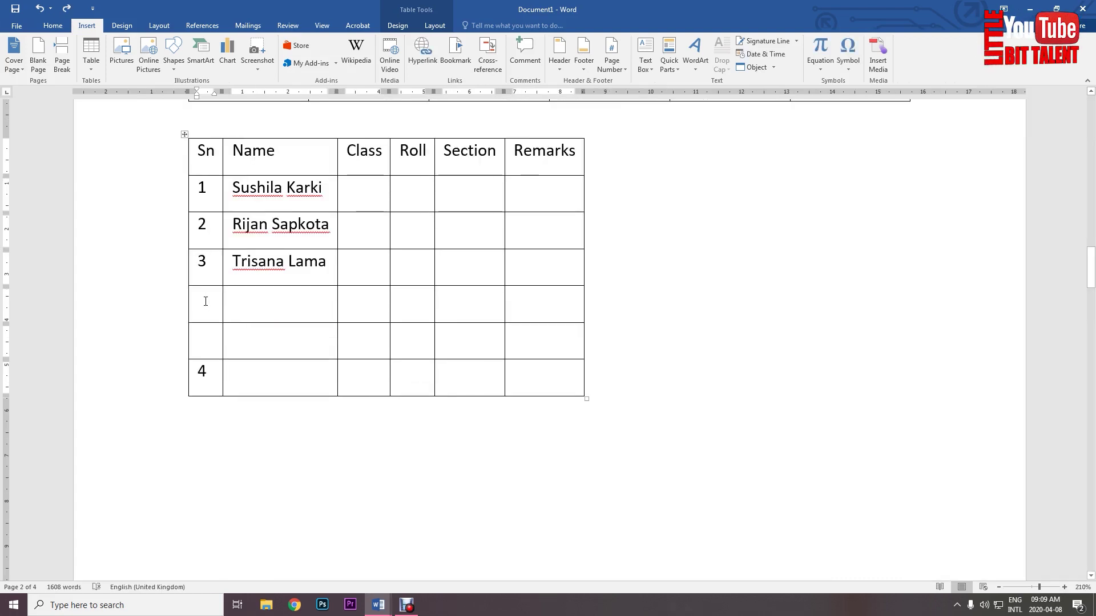
{"action": "left_click_drag", "start_coordinate": [217, 301], "coordinate": [519, 374]}
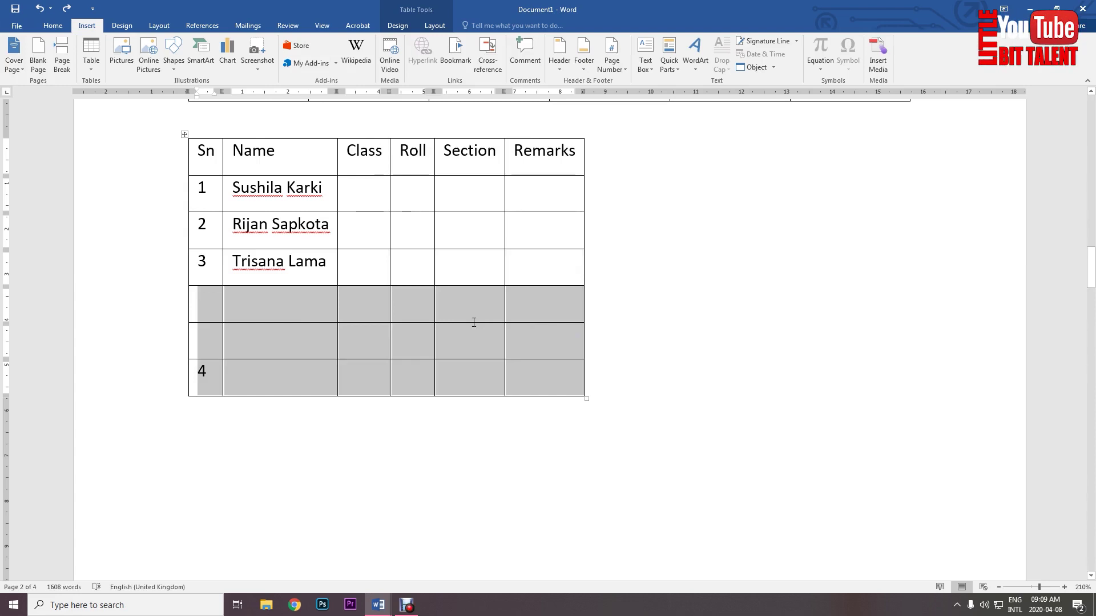
Step: Split the bottom three rows into a small table, then drag it back onto the student table
{"action": "key", "text": "ctrl+shift+Return"}
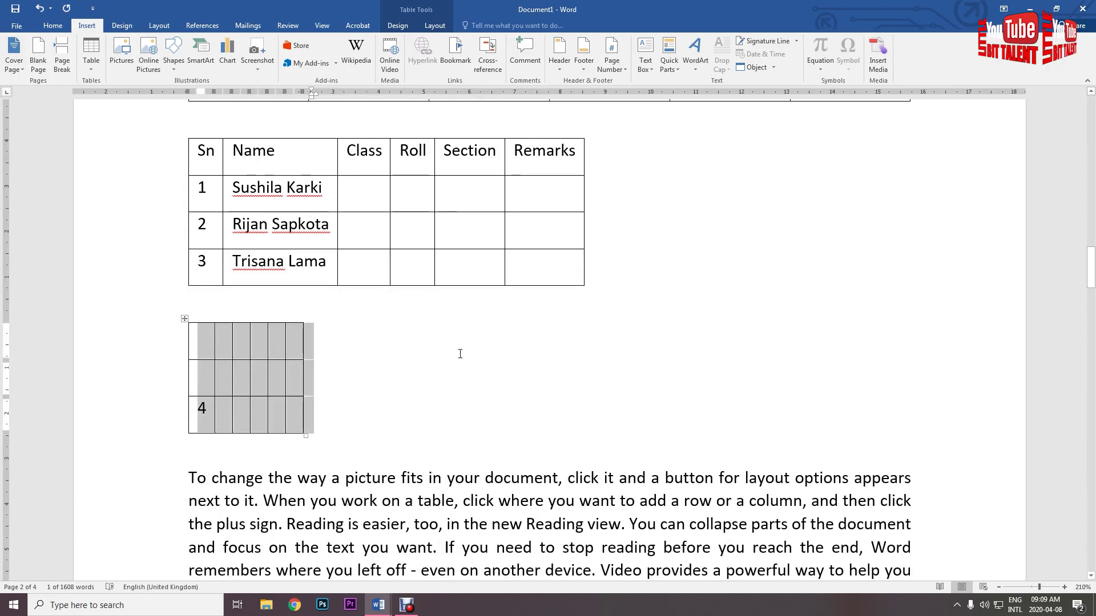
{"action": "left_click", "coordinate": [359, 358]}
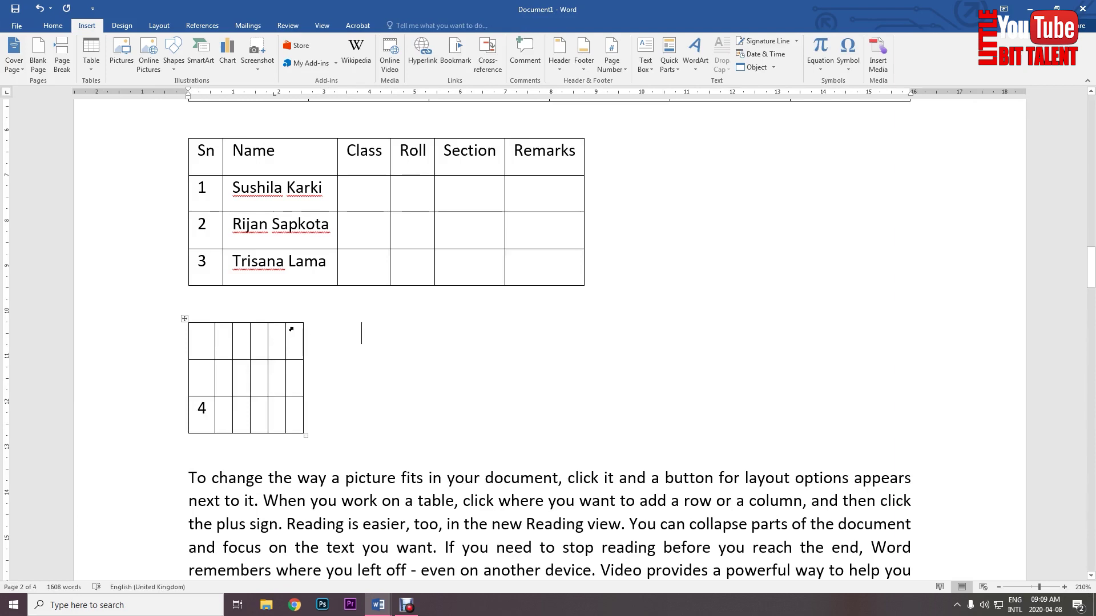
{"action": "left_click", "coordinate": [235, 345]}
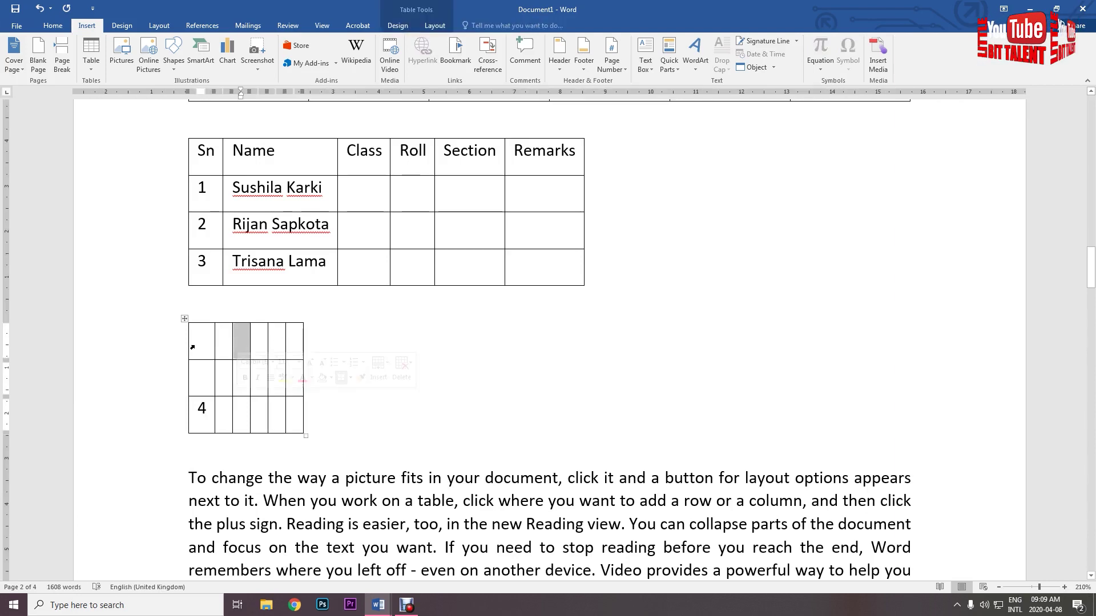
{"action": "left_click", "coordinate": [358, 326]}
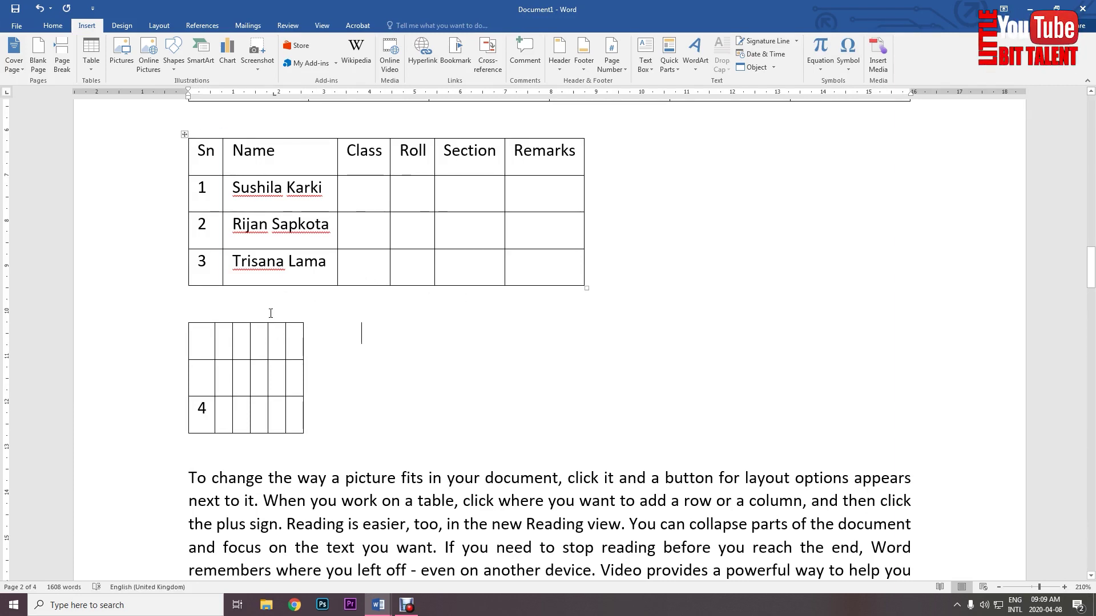
{"action": "left_click_drag", "start_coordinate": [274, 307], "coordinate": [304, 323]}
{"action": "left_click", "coordinate": [277, 296]}
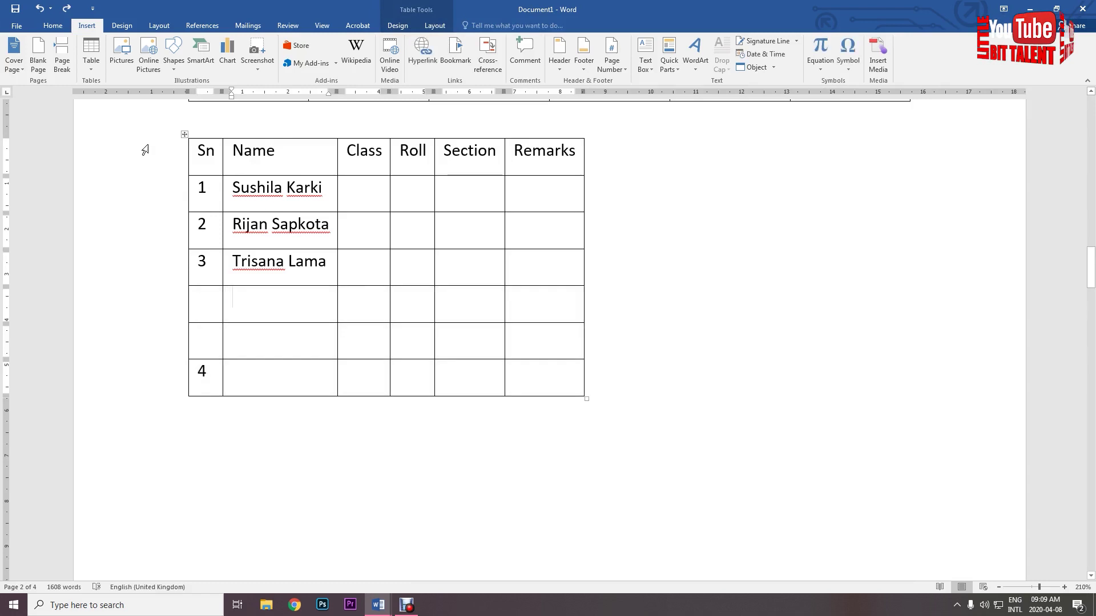
Step: AutoFit the joined six-column table to Window so it stretches across the page
{"action": "left_click", "coordinate": [184, 134]}
{"action": "right_click", "coordinate": [184, 134]}
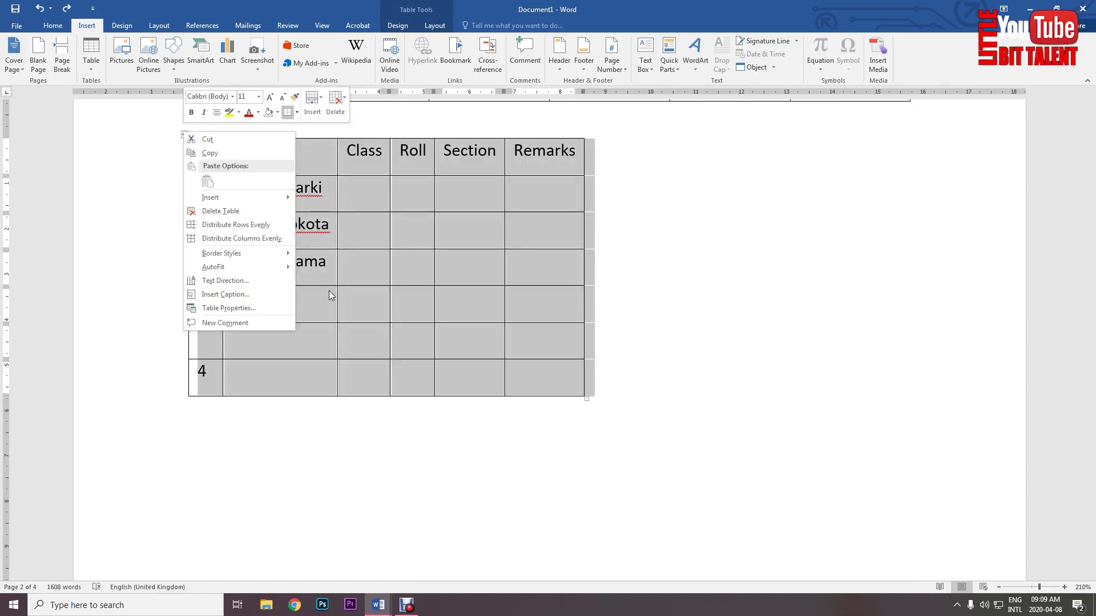
{"action": "key", "text": "Escape"}
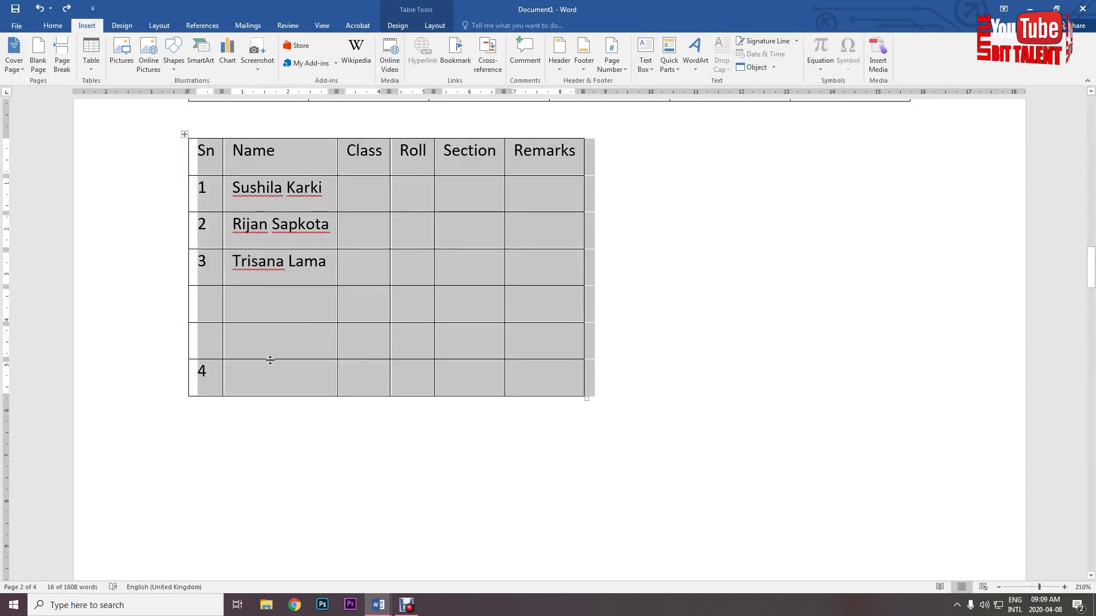
{"action": "right_click", "coordinate": [184, 134]}
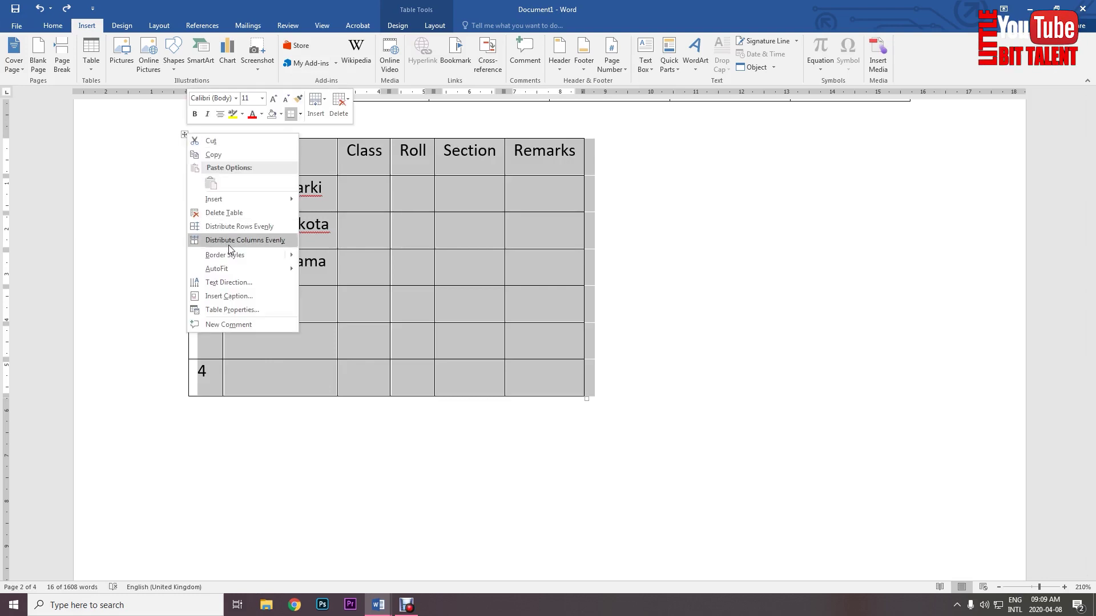
{"action": "mouse_move", "coordinate": [217, 269]}
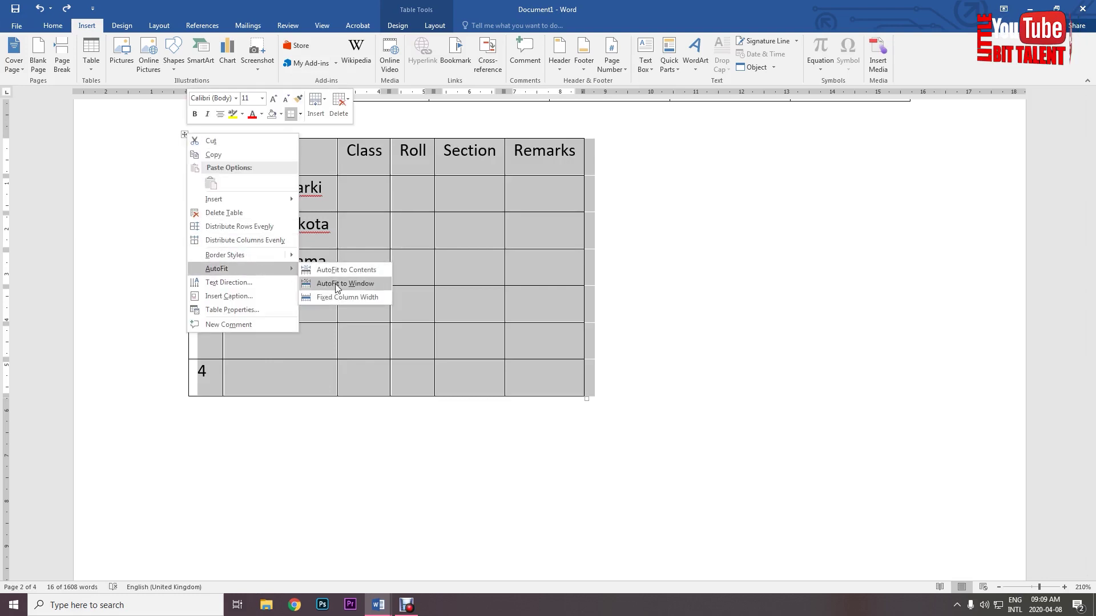
{"action": "left_click", "coordinate": [337, 284]}
{"action": "left_click", "coordinate": [253, 318]}
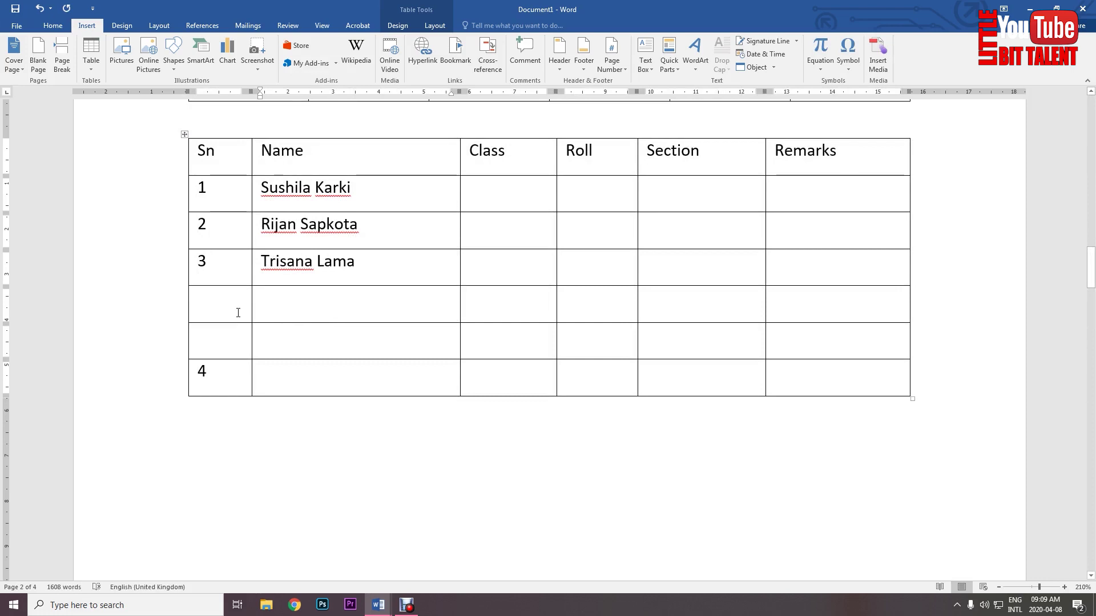
{"action": "left_click_drag", "start_coordinate": [232, 299], "coordinate": [822, 389]}
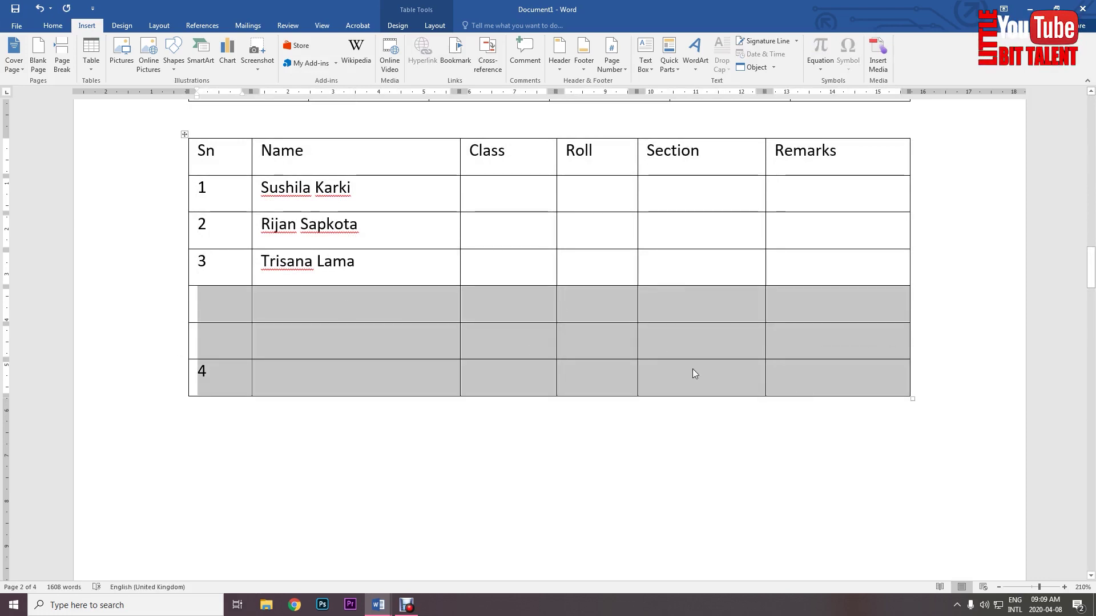
Step: Split rows 4–6 off with Ctrl+Shift+Enter, check the result, then undo the split
{"action": "key", "text": "ctrl+z"}
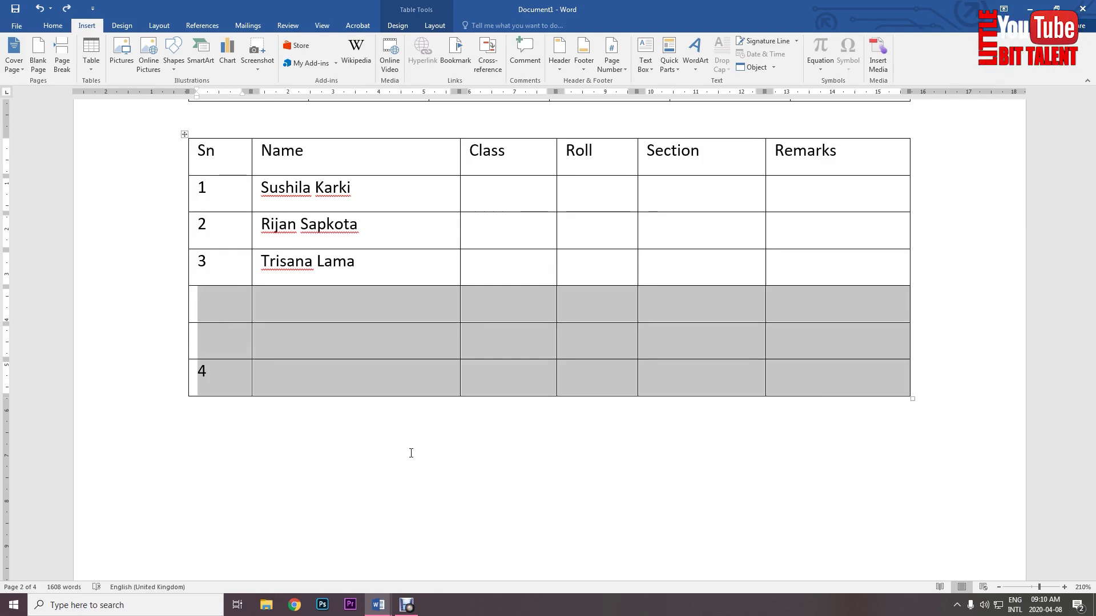
{"action": "key", "text": "ctrl+shift+Return"}
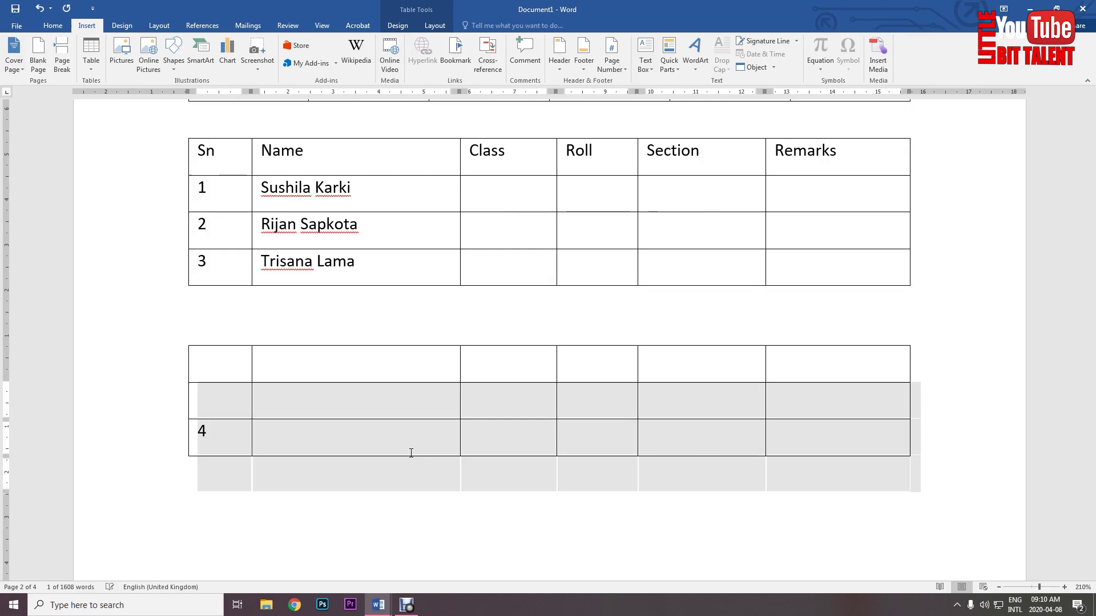
{"action": "left_click", "coordinate": [400, 344]}
{"action": "scroll", "coordinate": [411, 365], "scroll_direction": "up", "scroll_amount": 3}
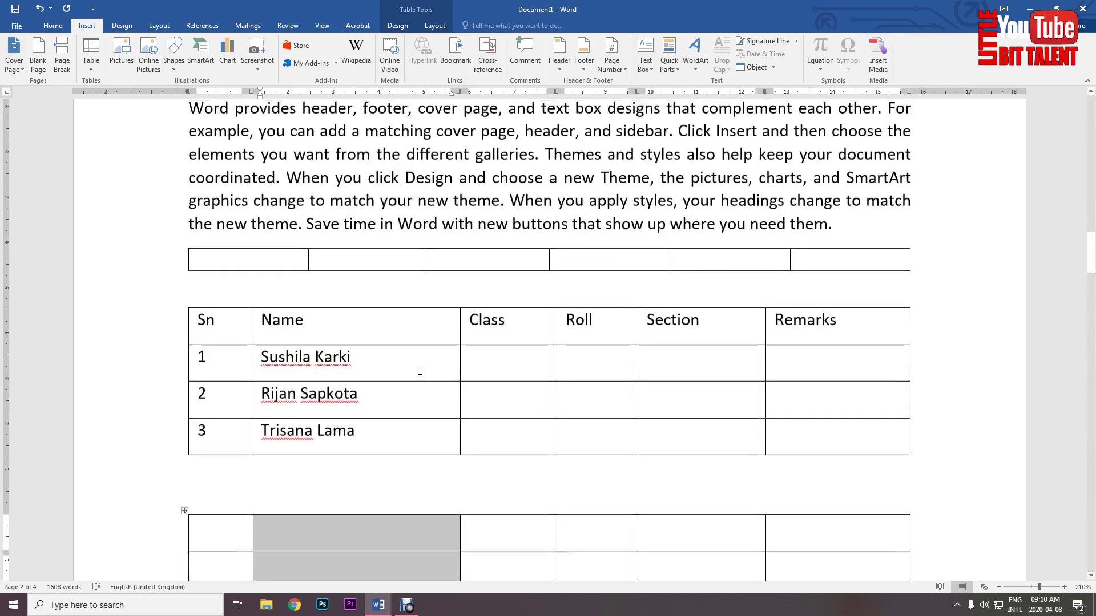
{"action": "scroll", "coordinate": [411, 376], "scroll_direction": "down", "scroll_amount": 3}
{"action": "left_click", "coordinate": [531, 351]}
{"action": "scroll", "coordinate": [523, 404], "scroll_direction": "up", "scroll_amount": 3}
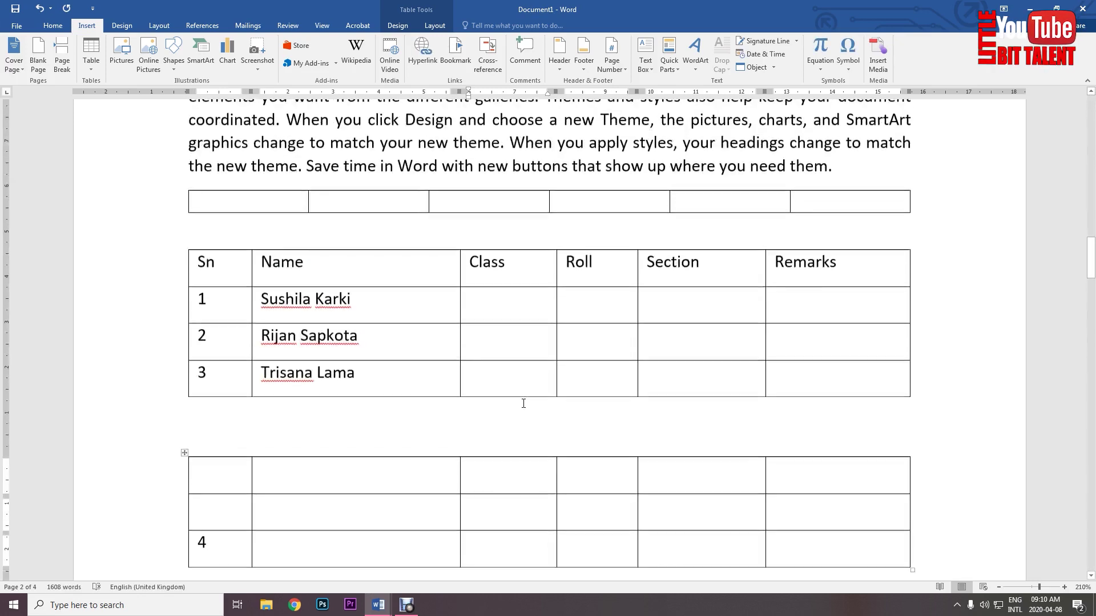
{"action": "scroll", "coordinate": [523, 403], "scroll_direction": "up", "scroll_amount": 2}
{"action": "scroll", "coordinate": [522, 403], "scroll_direction": "down", "scroll_amount": 3}
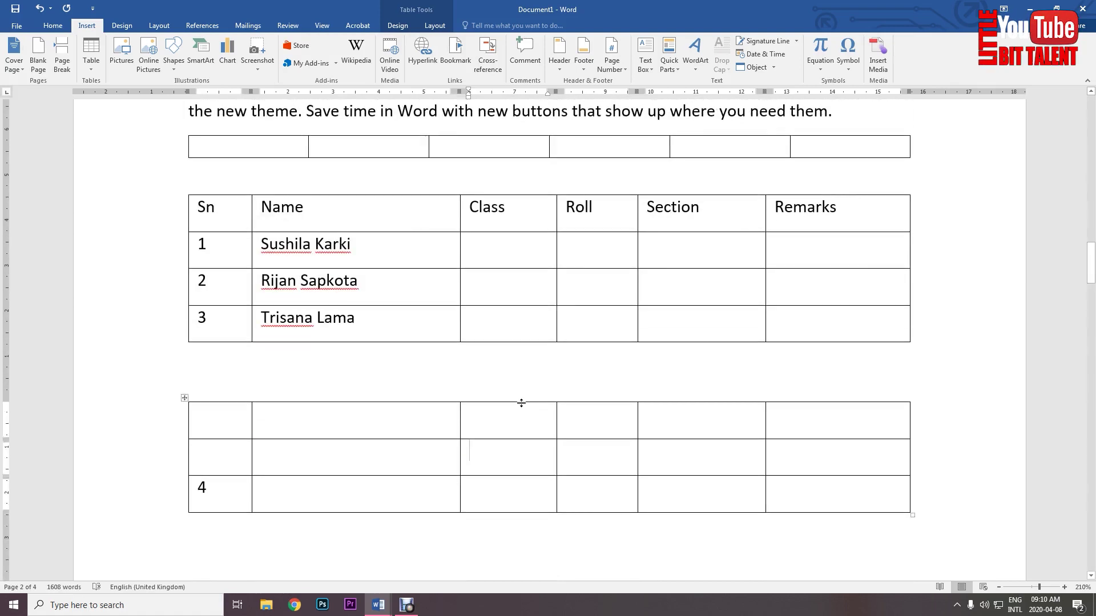
{"action": "scroll", "coordinate": [521, 404], "scroll_direction": "down", "scroll_amount": 1}
{"action": "scroll", "coordinate": [521, 404], "scroll_direction": "down", "scroll_amount": 2}
{"action": "key", "text": "ctrl+z"}
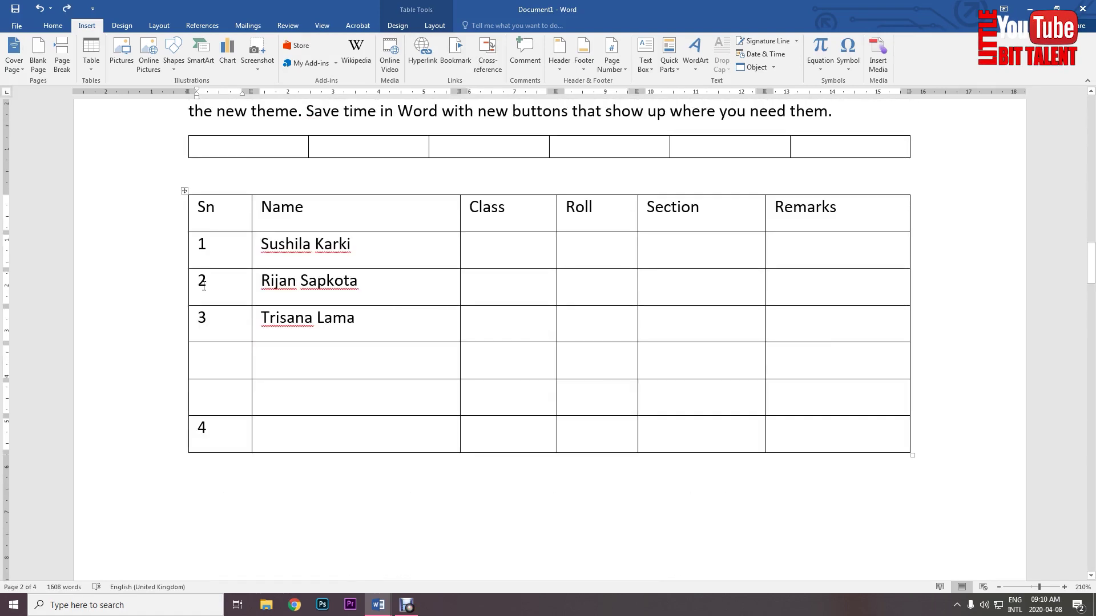
Step: Split the table above row 2, then move row 2 up into the first table
{"action": "left_click_drag", "start_coordinate": [204, 285], "coordinate": [801, 295]}
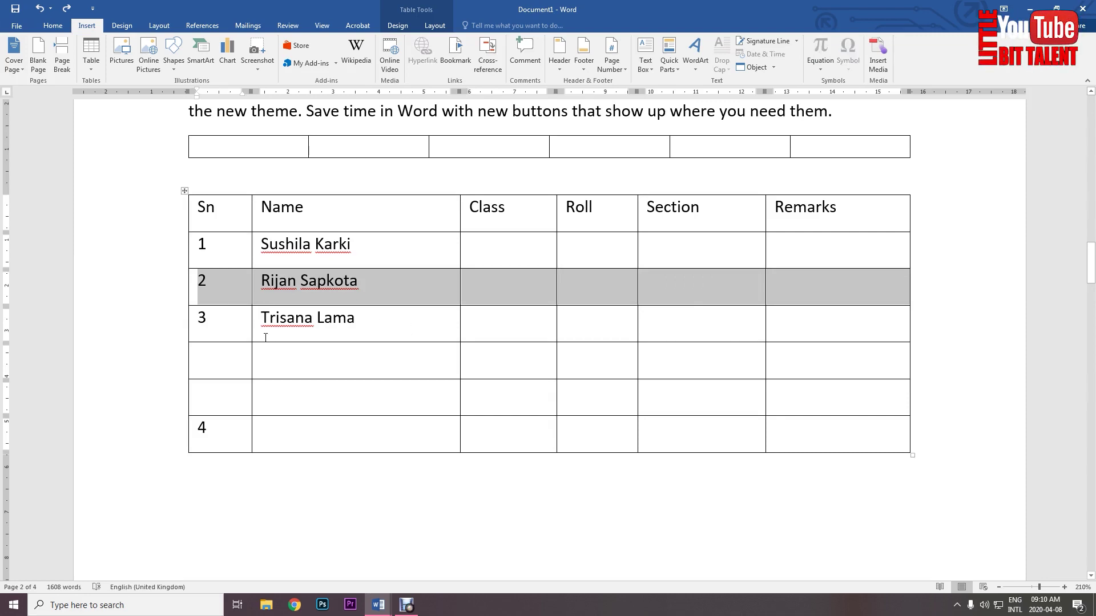
{"action": "key", "text": "ctrl+shift+Return"}
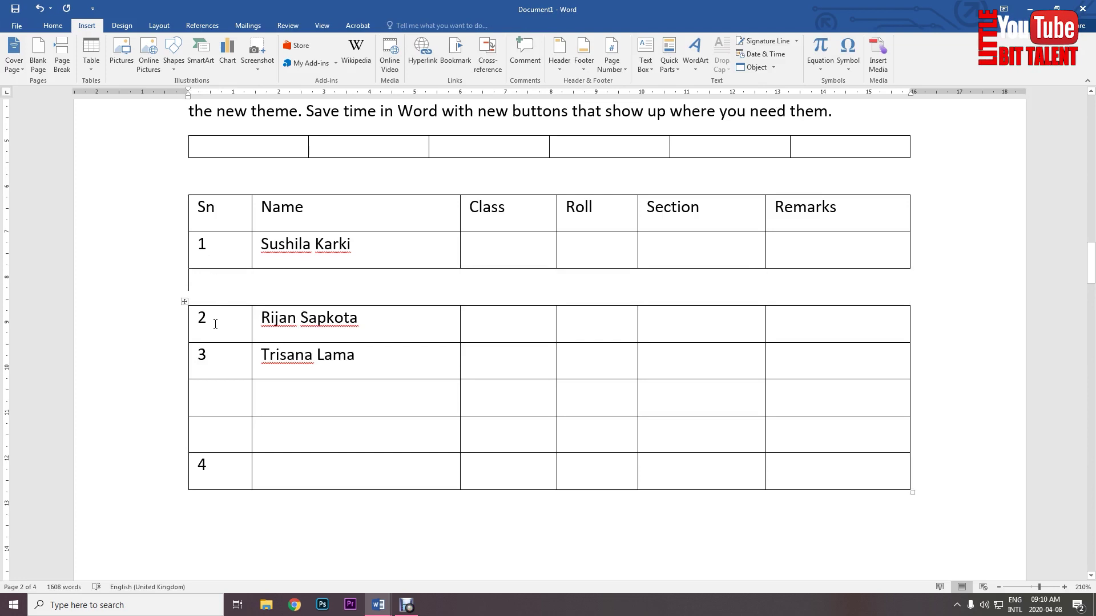
{"action": "left_click_drag", "start_coordinate": [215, 324], "coordinate": [774, 329]}
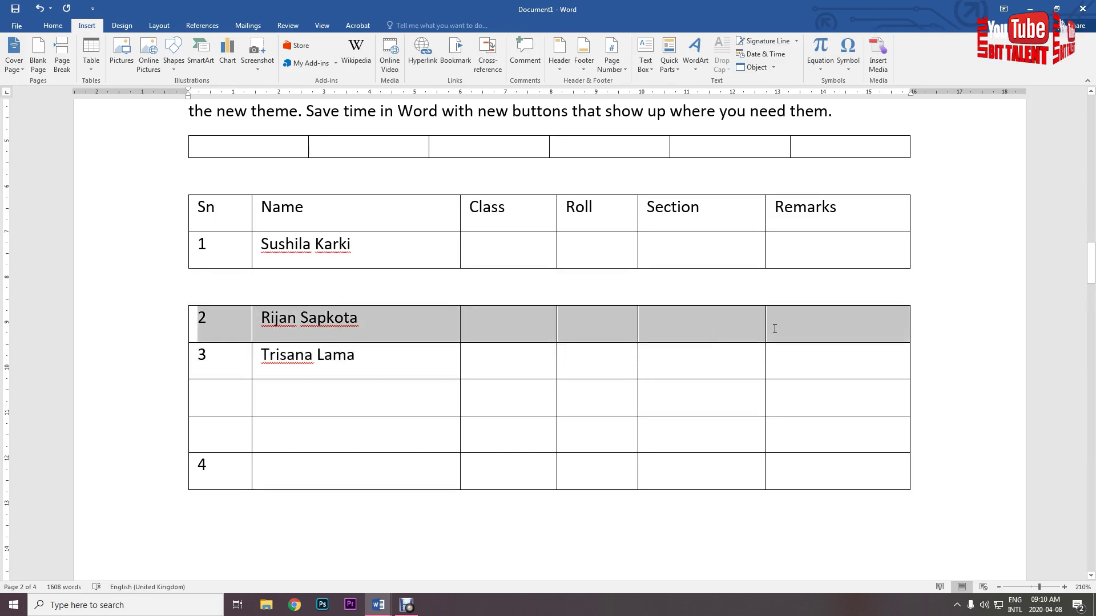
{"action": "left_click_drag", "start_coordinate": [228, 328], "coordinate": [560, 324]}
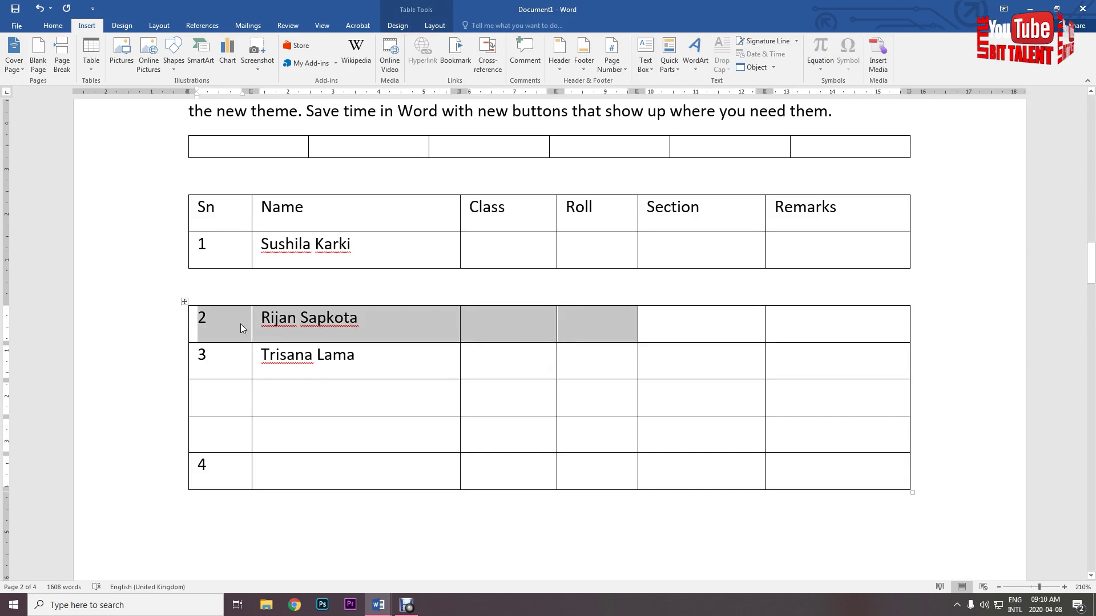
{"action": "left_click", "coordinate": [231, 326]}
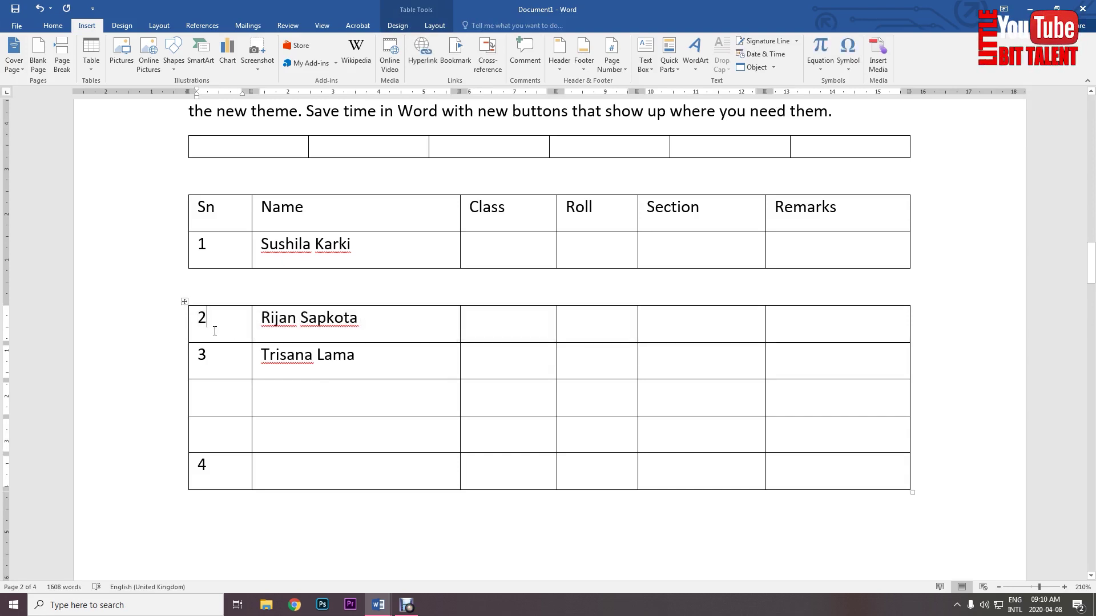
{"action": "left_click_drag", "start_coordinate": [215, 331], "coordinate": [774, 332]}
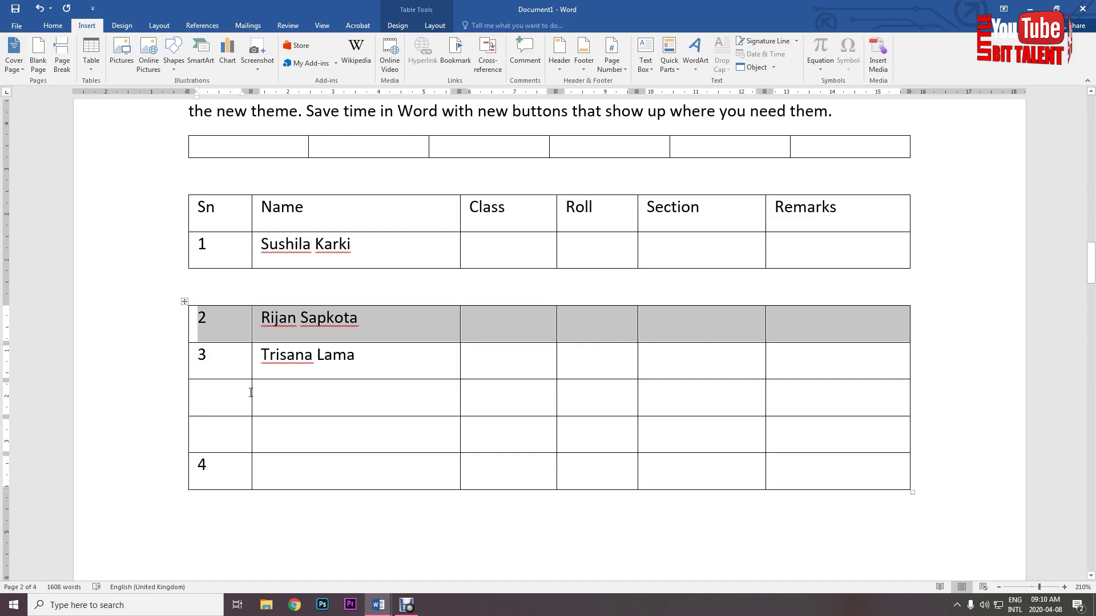
{"action": "key", "text": "alt+shift+Up"}
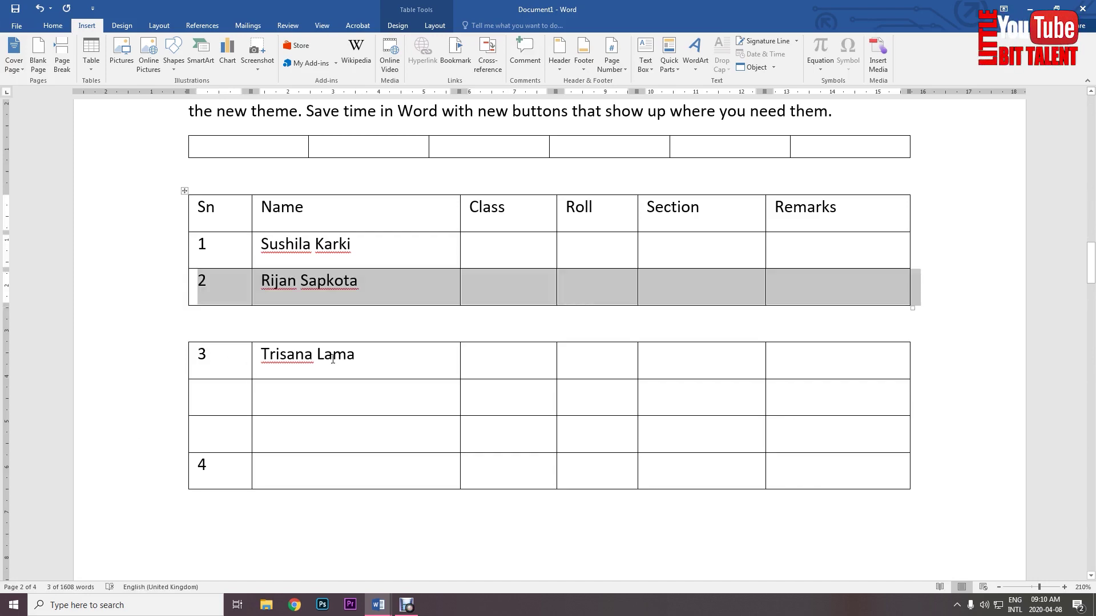
{"action": "left_click", "coordinate": [333, 359]}
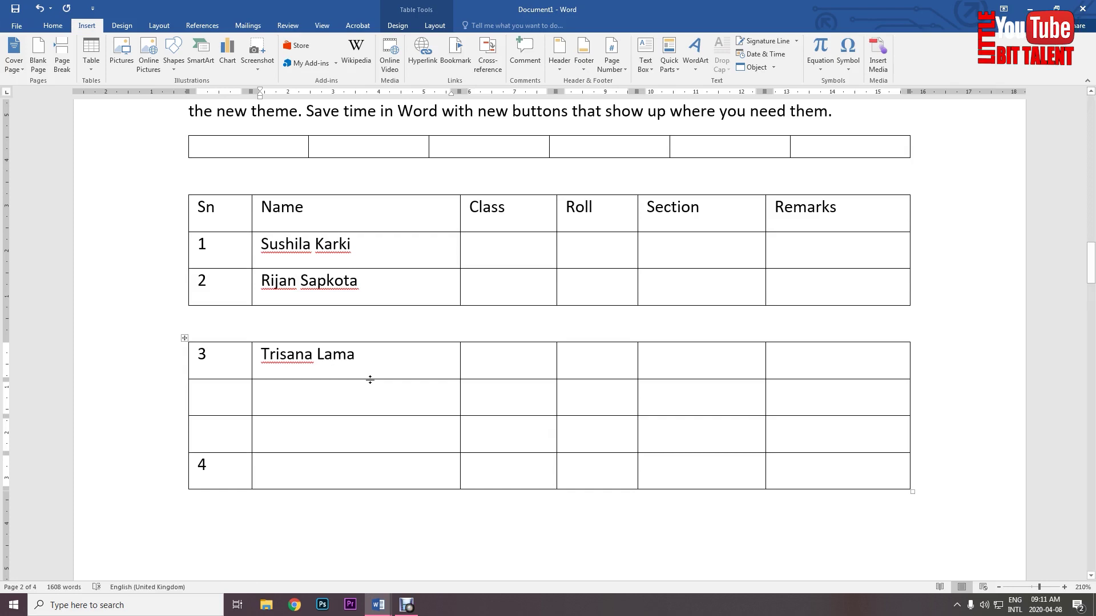
Step: Merge the Class through Remarks cells of rows 1–2 into one cell
{"action": "scroll", "coordinate": [370, 380], "scroll_direction": "down", "scroll_amount": 2}
{"action": "scroll", "coordinate": [369, 342], "scroll_direction": "up", "scroll_amount": 3}
{"action": "scroll", "coordinate": [369, 310], "scroll_direction": "up", "scroll_amount": 5, "text": "ctrl"}
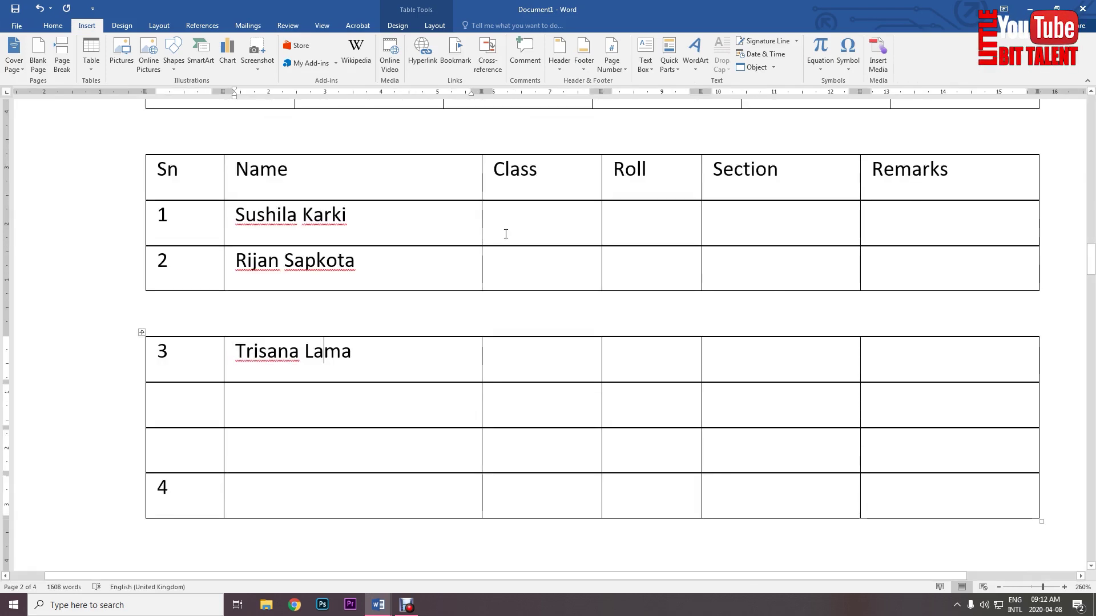
{"action": "left_click", "coordinate": [564, 216]}
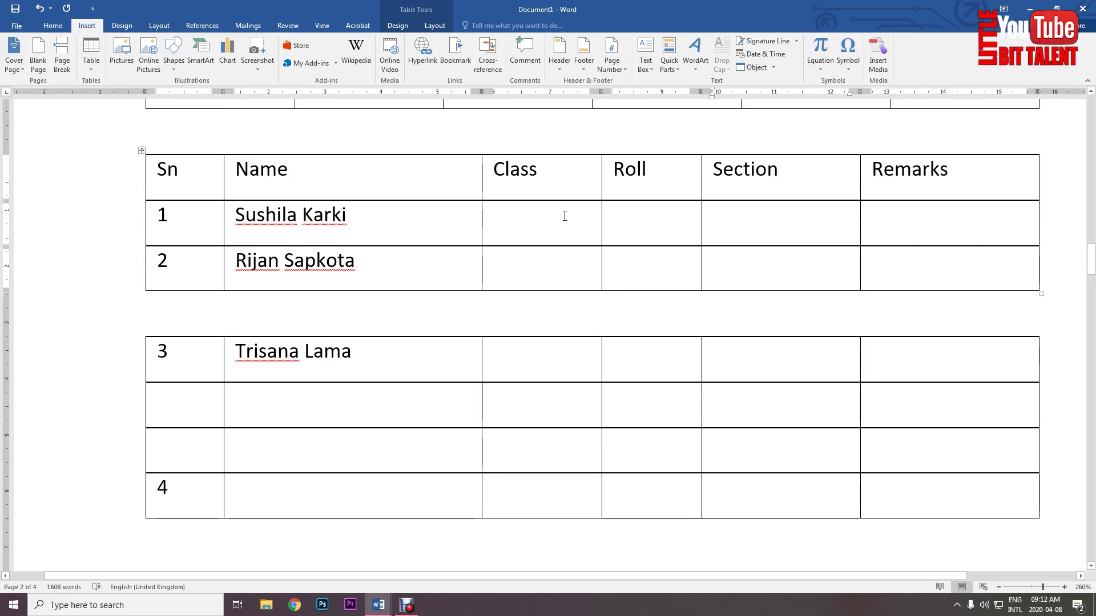
{"action": "left_click_drag", "start_coordinate": [523, 216], "coordinate": [933, 269]}
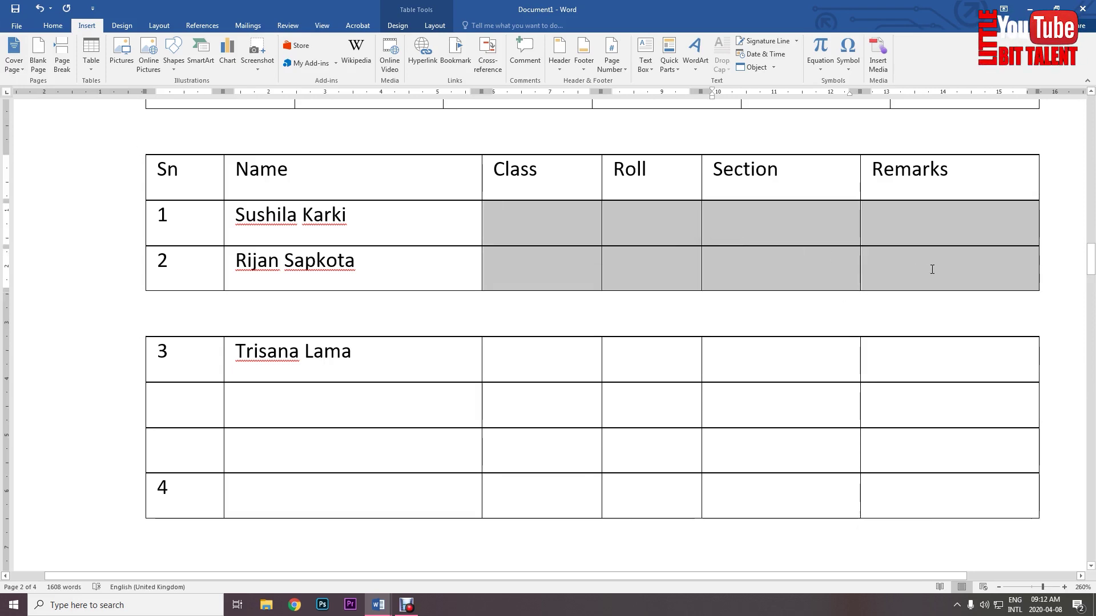
{"action": "right_click", "coordinate": [644, 220]}
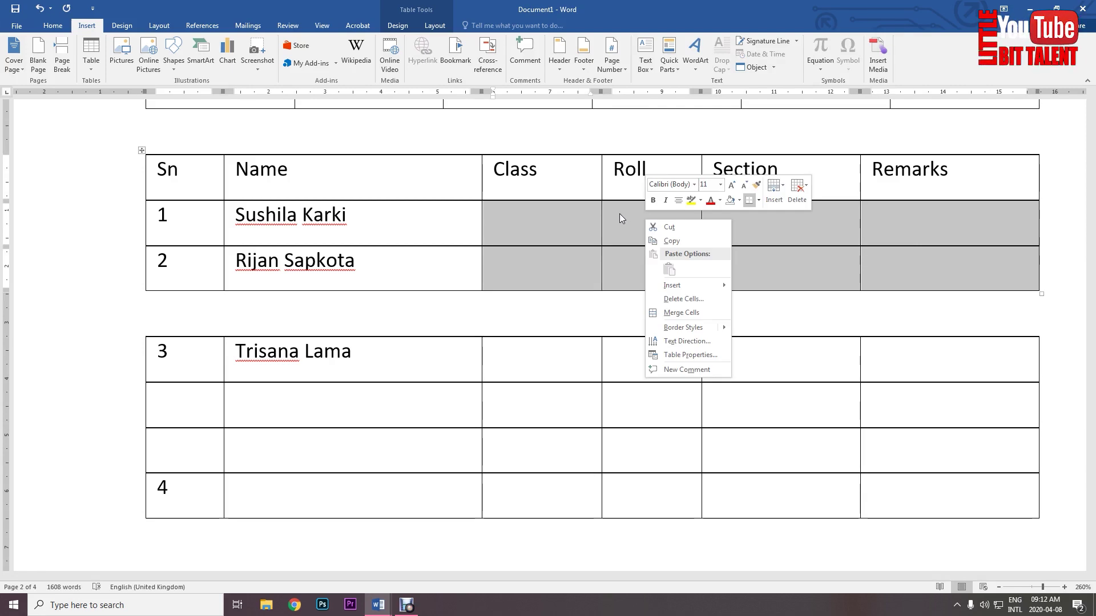
{"action": "left_click", "coordinate": [687, 313]}
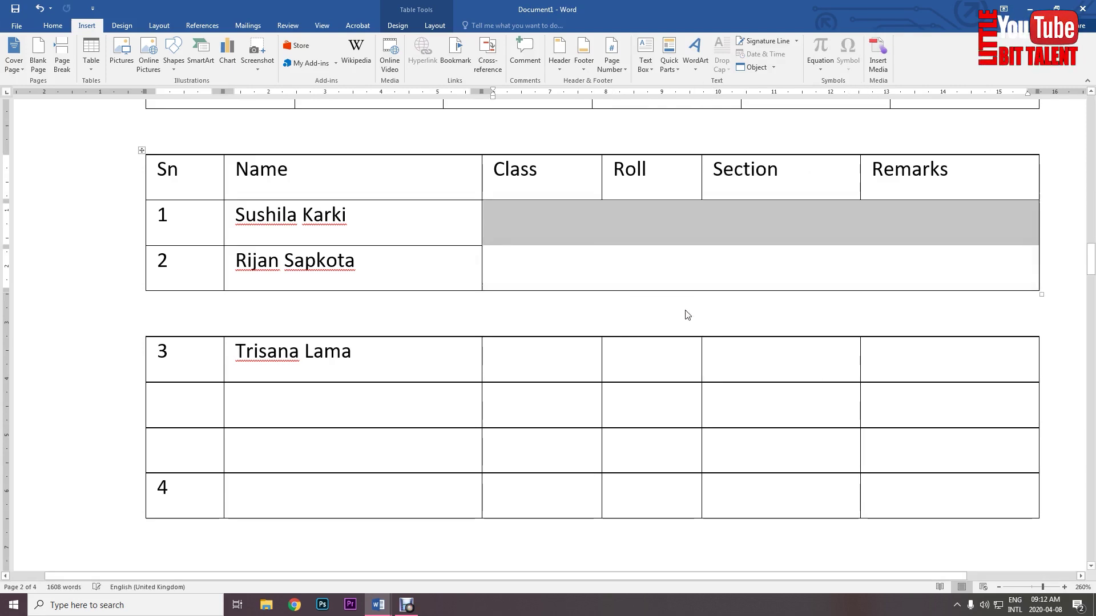
{"action": "left_click", "coordinate": [651, 264]}
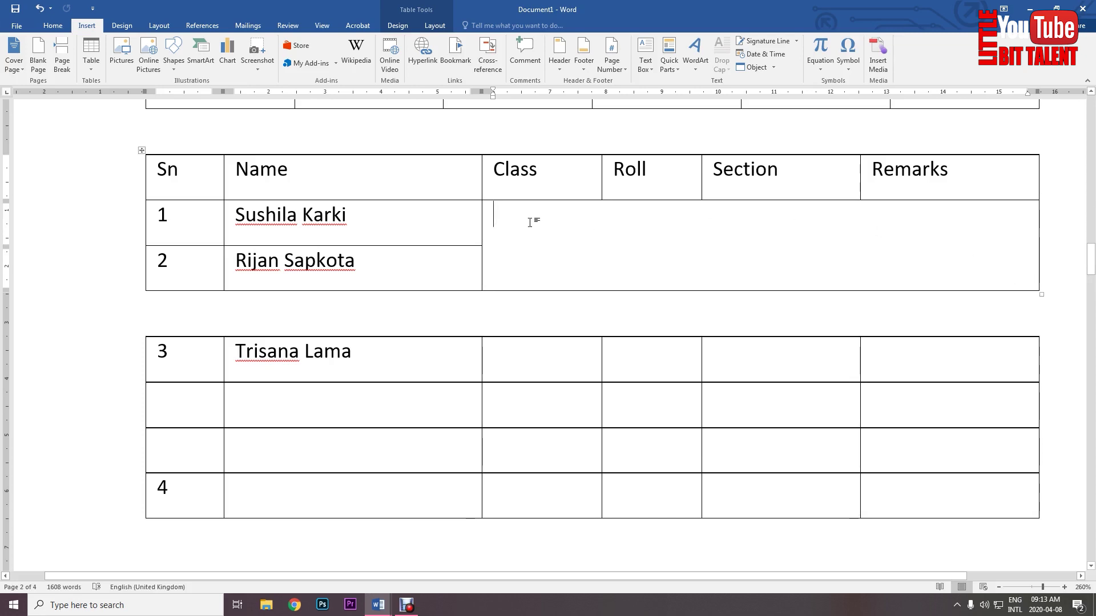
Step: Split the merged cell into 6 columns, then undo and redo the split to check it
{"action": "right_click", "coordinate": [530, 222]}
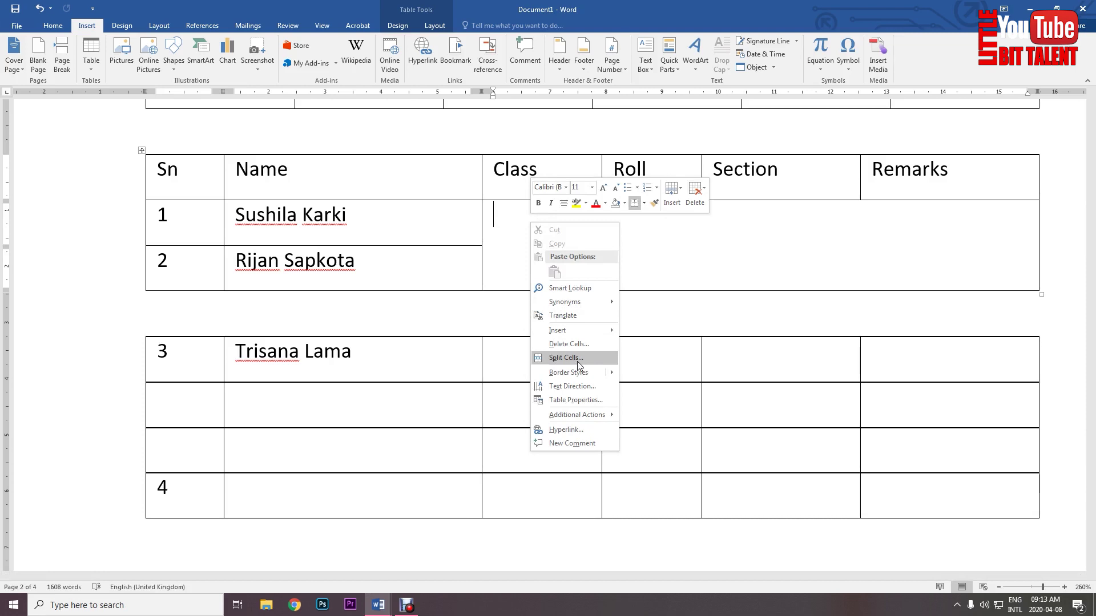
{"action": "left_click", "coordinate": [566, 359]}
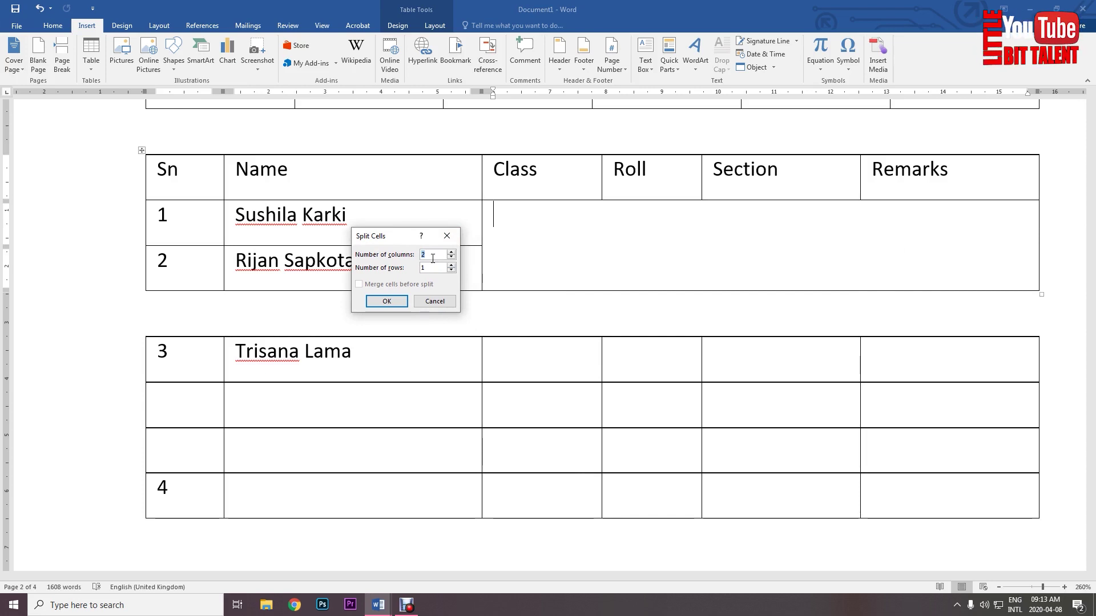
{"action": "type", "text": "6"}
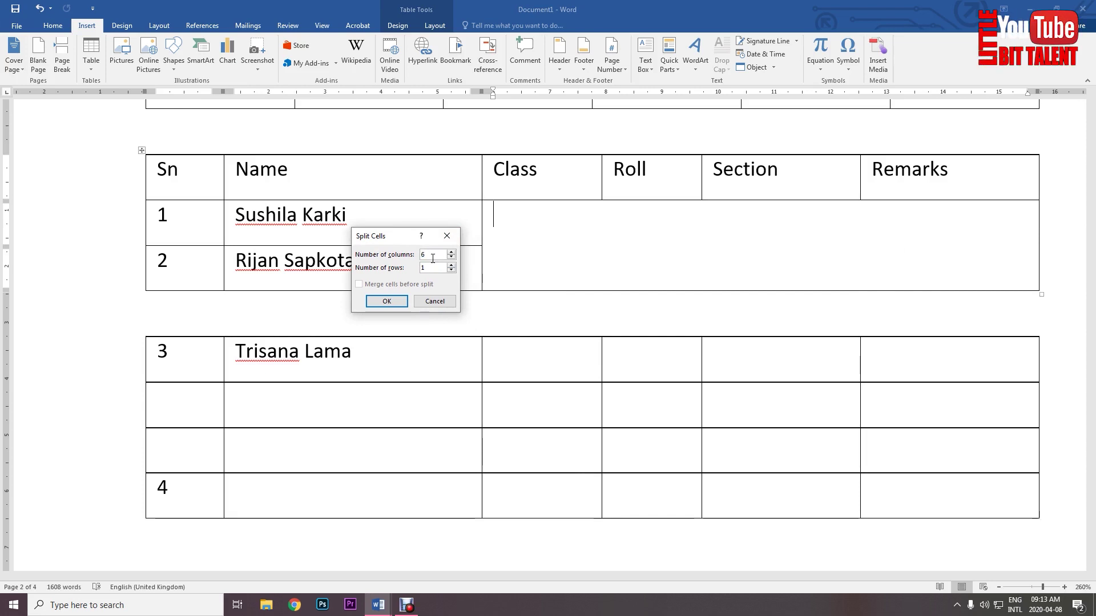
{"action": "left_click", "coordinate": [398, 301]}
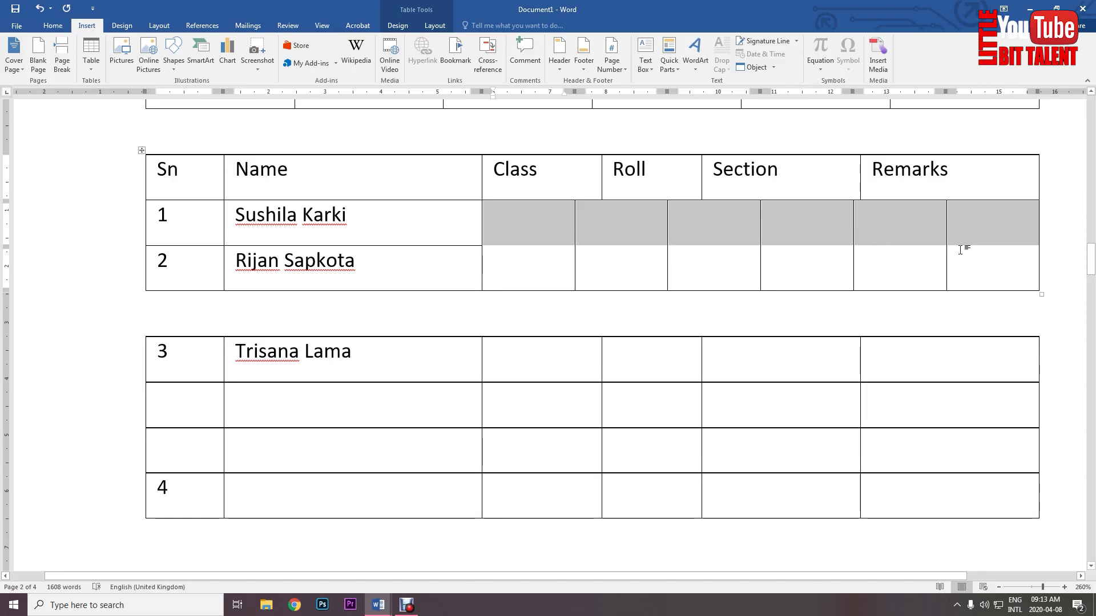
{"action": "left_click", "coordinate": [979, 254]}
{"action": "scroll", "coordinate": [575, 297], "scroll_direction": "down", "scroll_amount": 1, "text": "ctrl"}
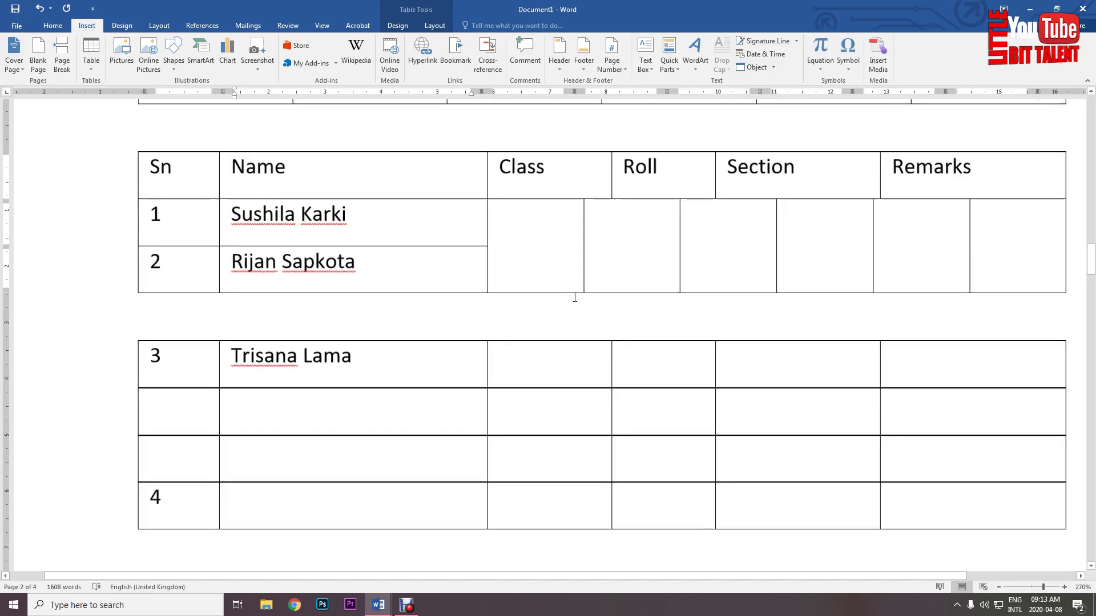
{"action": "scroll", "coordinate": [574, 297], "scroll_direction": "down", "scroll_amount": 2, "text": "ctrl"}
{"action": "left_click", "coordinate": [589, 275]}
{"action": "scroll", "coordinate": [588, 276], "scroll_direction": "down", "scroll_amount": 1, "text": "ctrl"}
{"action": "key", "text": "ctrl+z"}
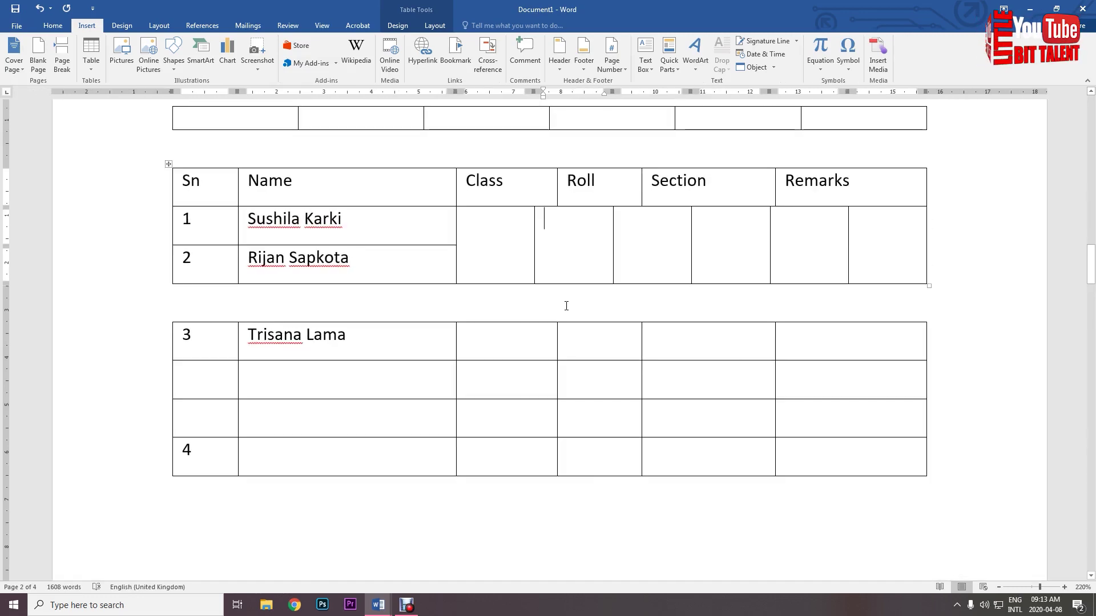
{"action": "key", "text": "ctrl+y"}
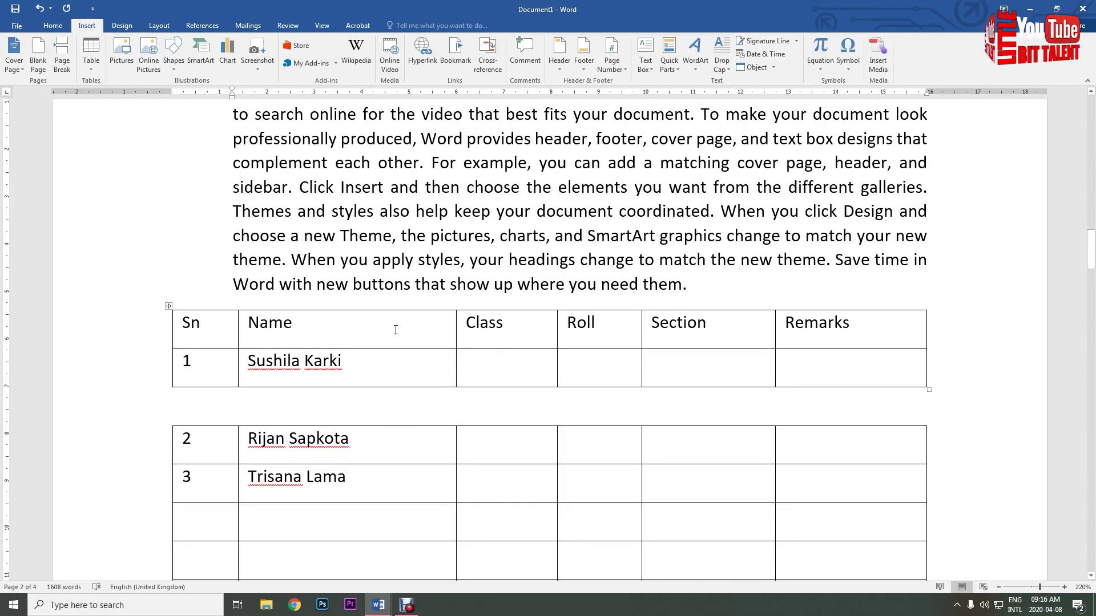
Step: Select part of the paragraph above the student table, then clear the selection
{"action": "left_click", "coordinate": [489, 210]}
{"action": "left_click_drag", "start_coordinate": [586, 211], "coordinate": [464, 163]}
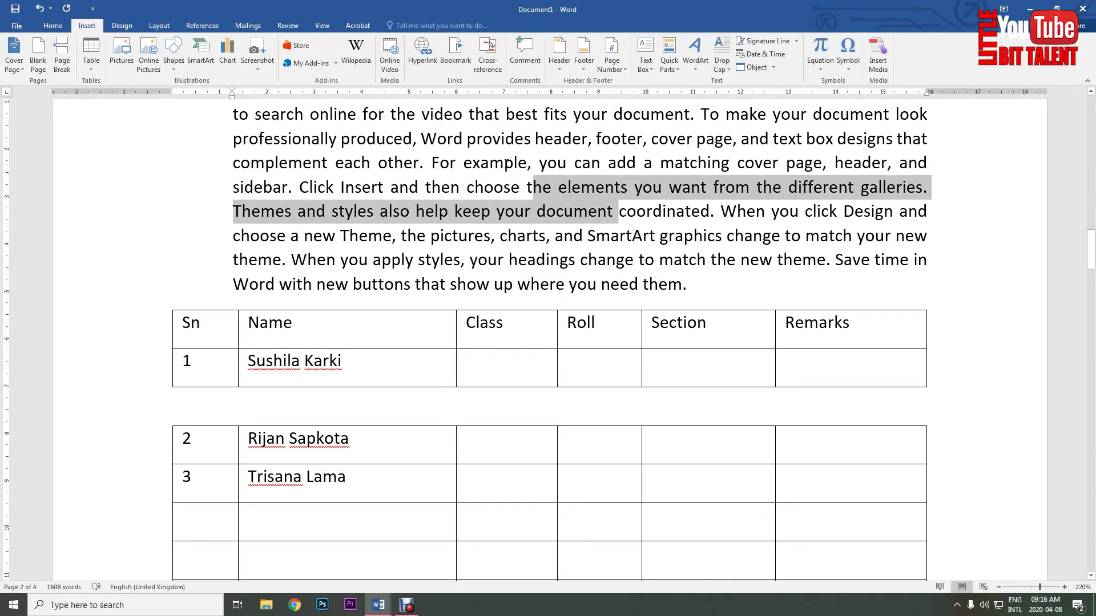
{"action": "left_click", "coordinate": [314, 187]}
{"action": "scroll", "coordinate": [181, 206], "scroll_direction": "up", "scroll_amount": 2}
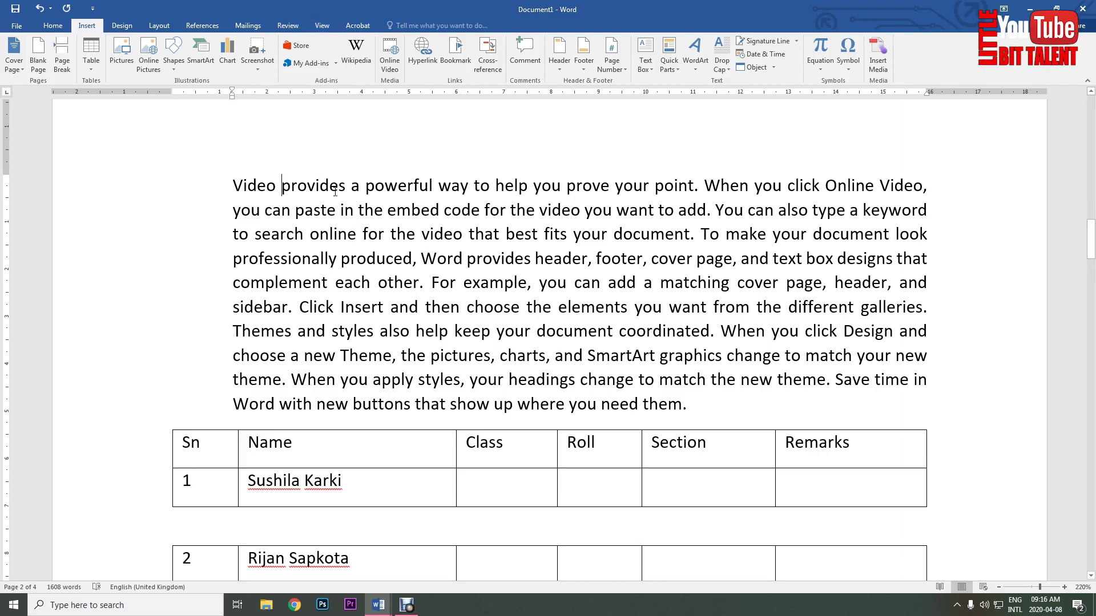
Step: With the caret in the Sn and Roll header cells, compare the Table Design and Layout options
{"action": "left_click", "coordinate": [234, 449]}
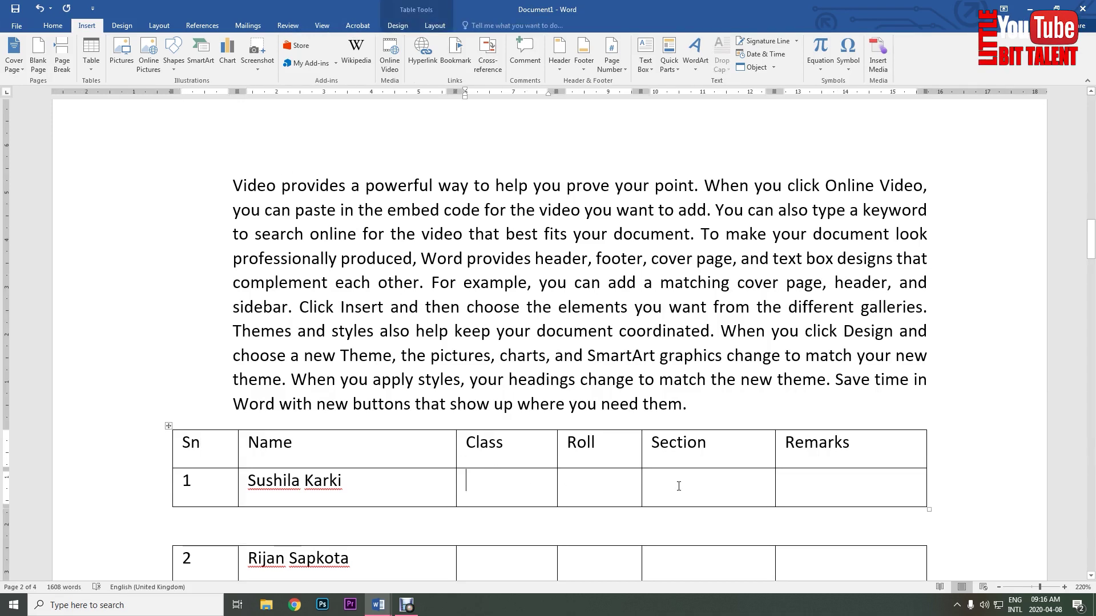
{"action": "left_click", "coordinate": [602, 450]}
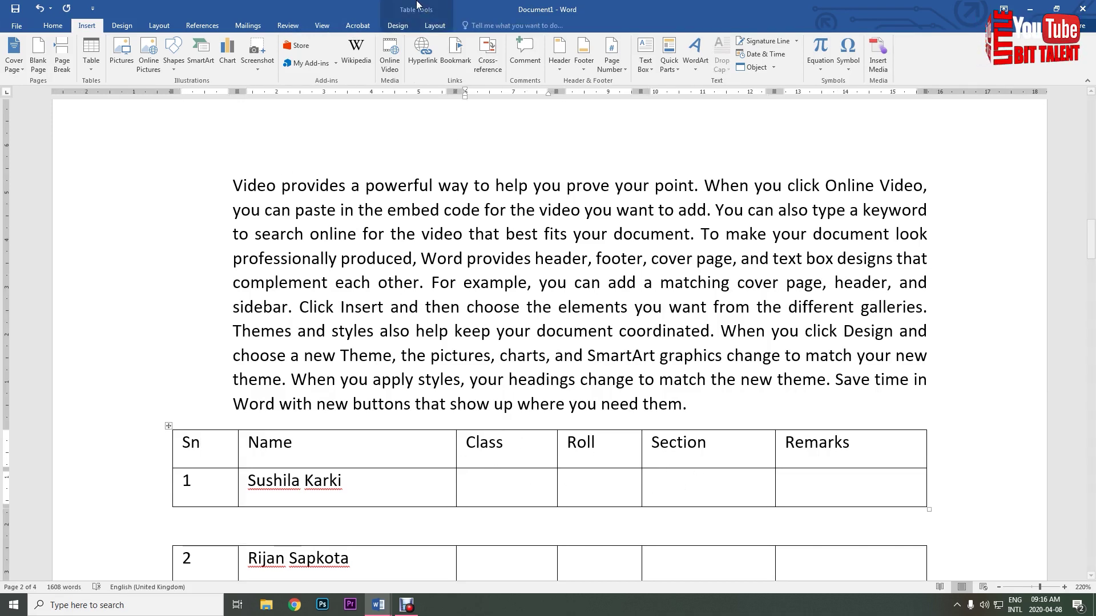
{"action": "left_click", "coordinate": [398, 26]}
{"action": "left_click", "coordinate": [432, 28]}
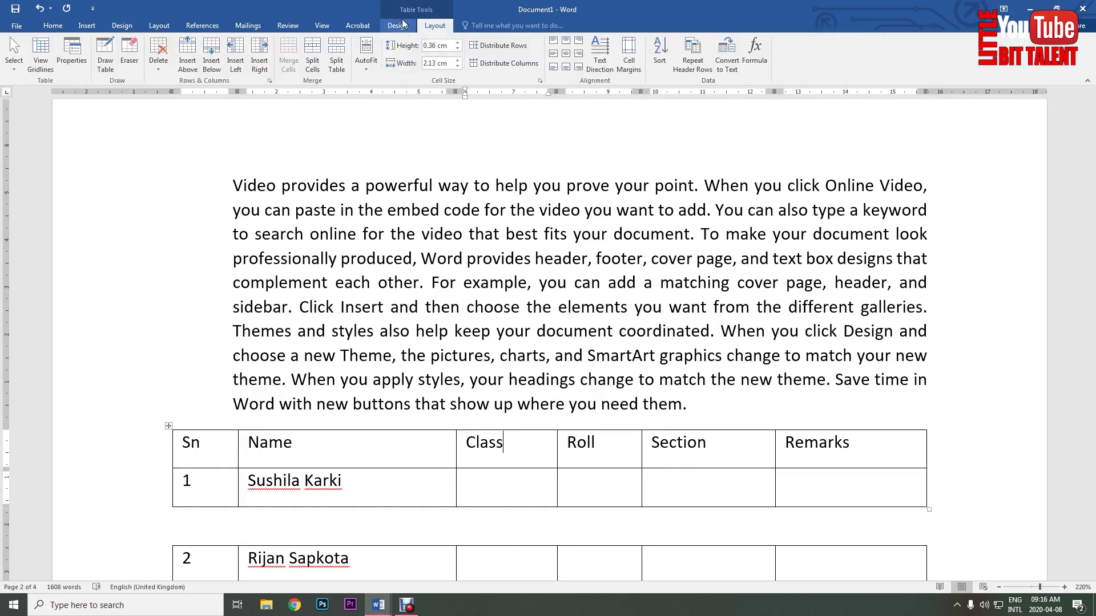
{"action": "left_click", "coordinate": [412, 25]}
{"action": "left_click", "coordinate": [436, 27]}
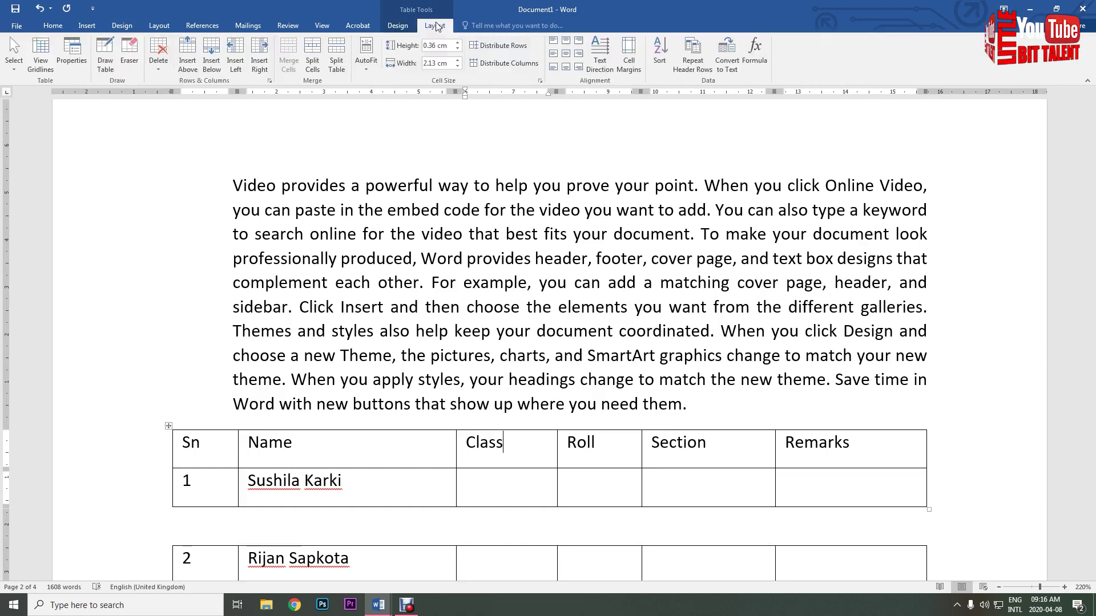
{"action": "left_click", "coordinate": [398, 25]}
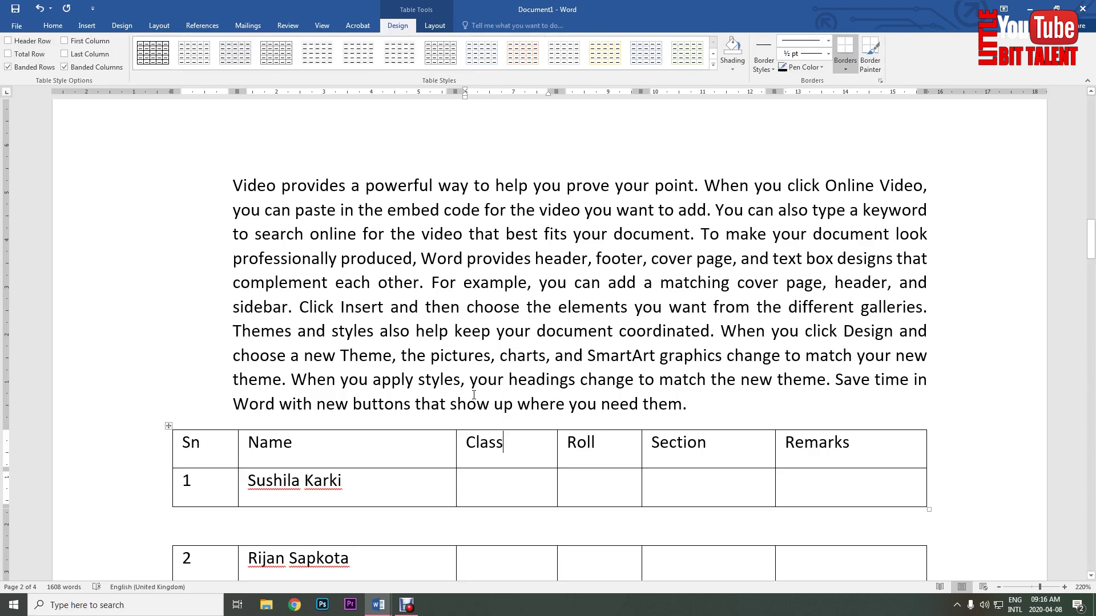
{"action": "scroll", "coordinate": [472, 396], "scroll_direction": "down", "scroll_amount": 3}
Step: From inside the table's Name column, review Layout options again and finish on Table Design
{"action": "left_click", "coordinate": [285, 209]}
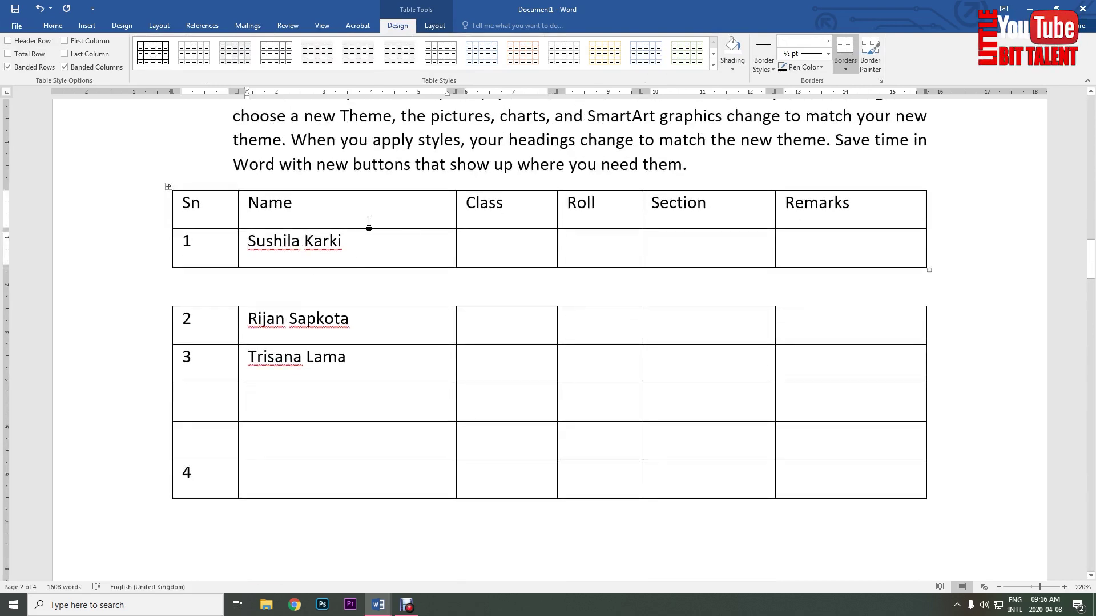
{"action": "left_click", "coordinate": [435, 26]}
{"action": "left_click", "coordinate": [400, 26]}
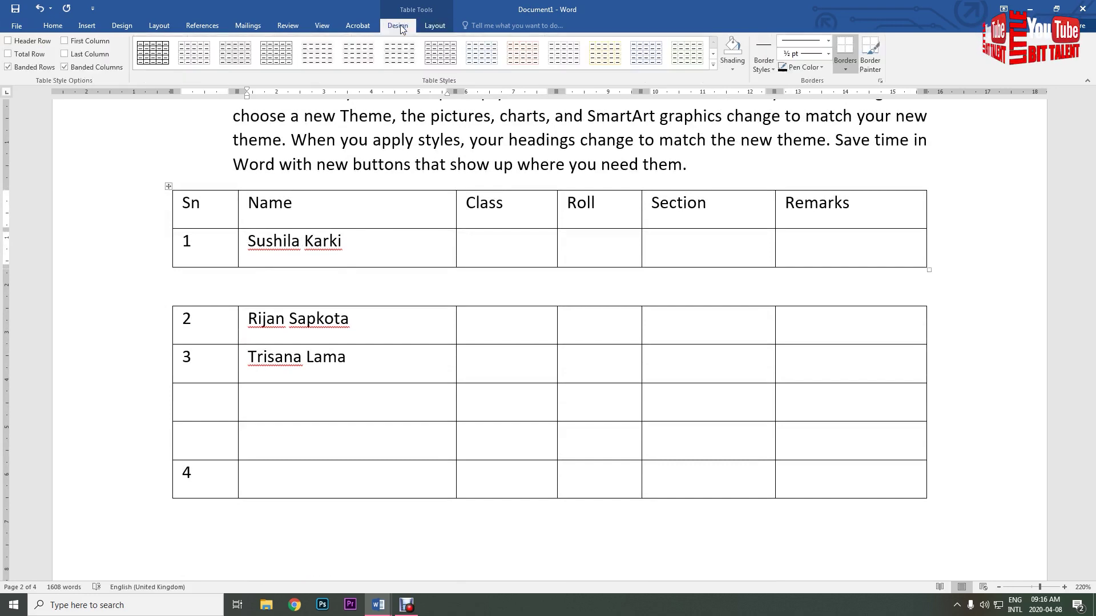
{"action": "left_click_drag", "start_coordinate": [708, 141], "coordinate": [470, 141]}
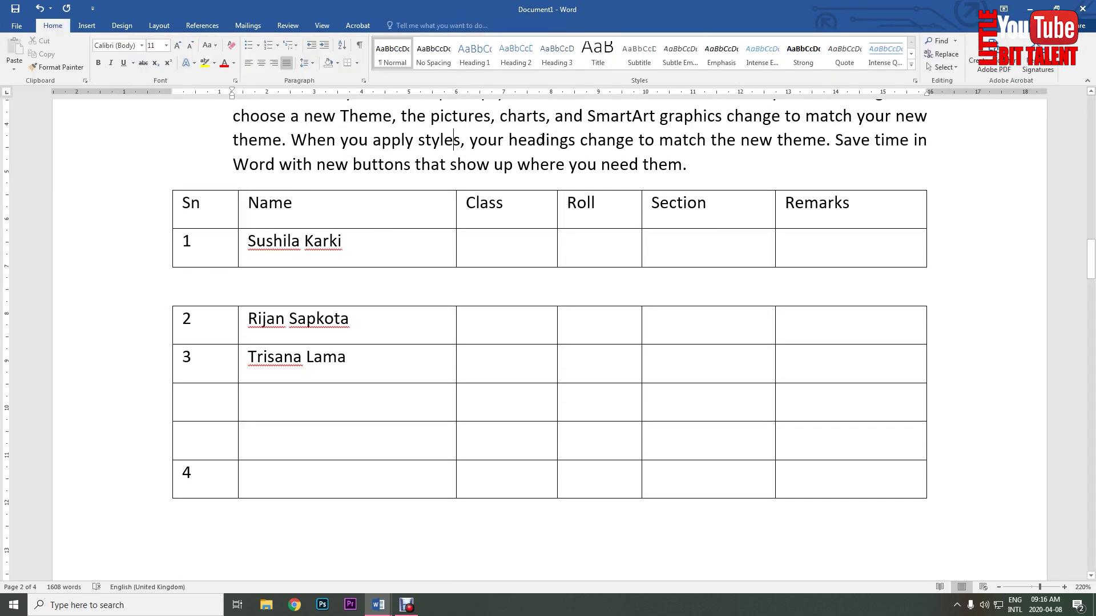
{"action": "left_click", "coordinate": [418, 215]}
{"action": "left_click", "coordinate": [399, 25]}
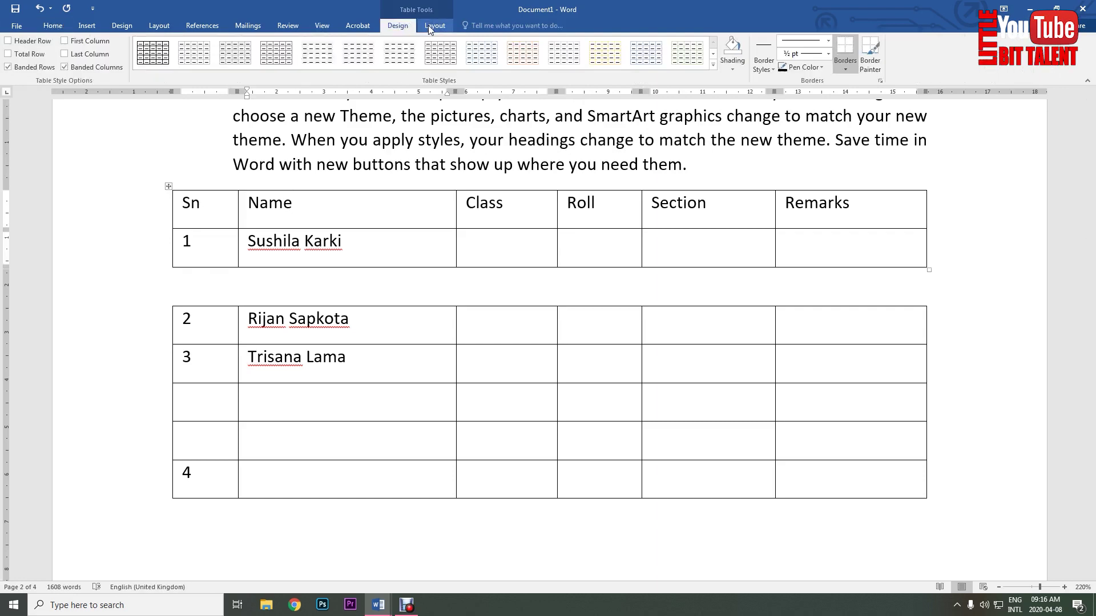
{"action": "left_click", "coordinate": [430, 26]}
{"action": "left_click", "coordinate": [398, 25]}
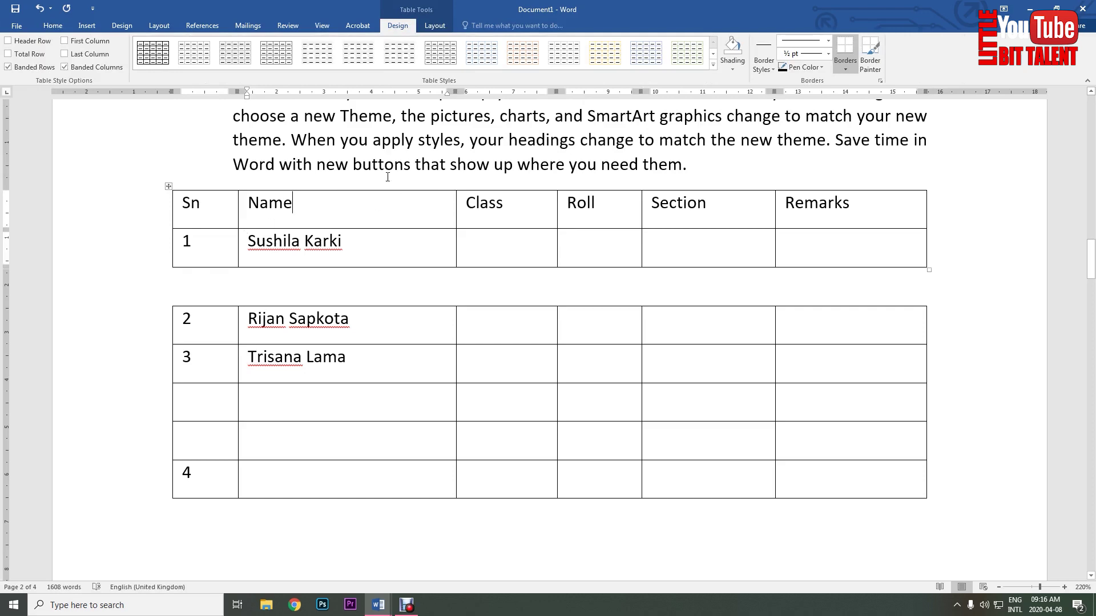
{"action": "left_click", "coordinate": [433, 26]}
{"action": "left_click", "coordinate": [403, 25]}
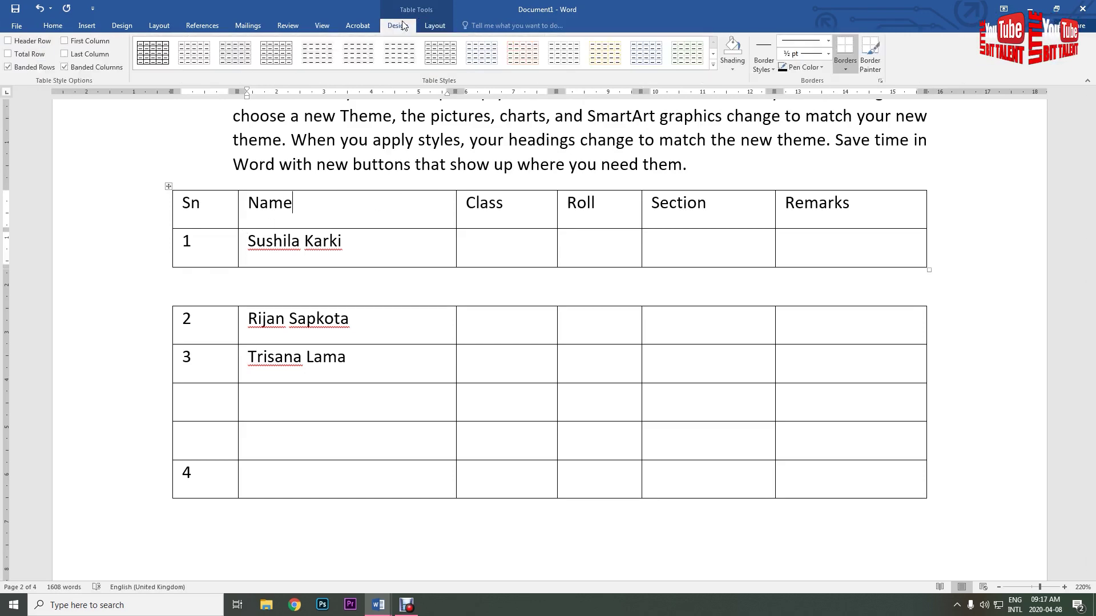
Step: Merge the lower table's rows into the upper student table with Alt+Shift+Up
{"action": "left_click_drag", "start_coordinate": [188, 320], "coordinate": [863, 487]}
{"action": "key", "text": "alt+shift+Up"}
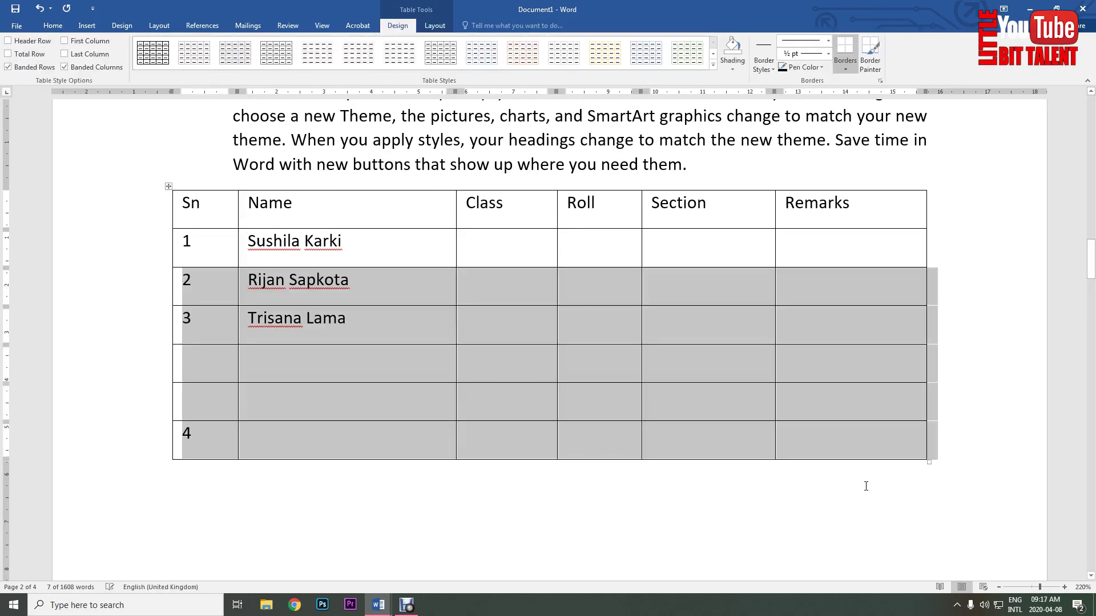
{"action": "left_click", "coordinate": [680, 411]}
{"action": "scroll", "coordinate": [680, 411], "scroll_direction": "up", "scroll_amount": 5}
{"action": "scroll", "coordinate": [141, 246], "scroll_direction": "down", "scroll_amount": 3}
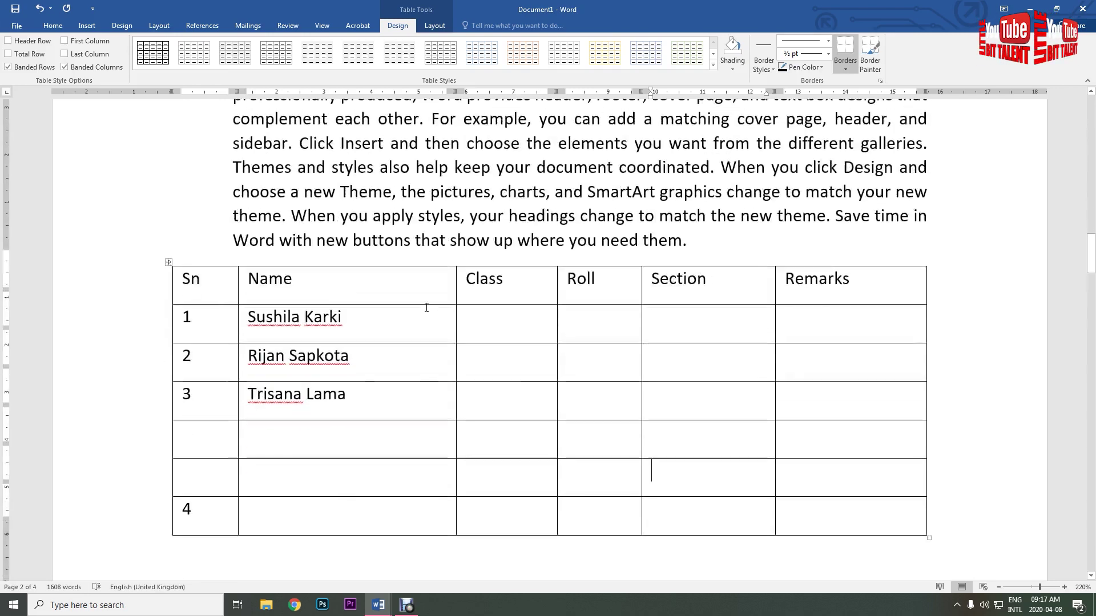
Step: Apply a grey Grid Table style to the entire student table
{"action": "left_click", "coordinate": [168, 246]}
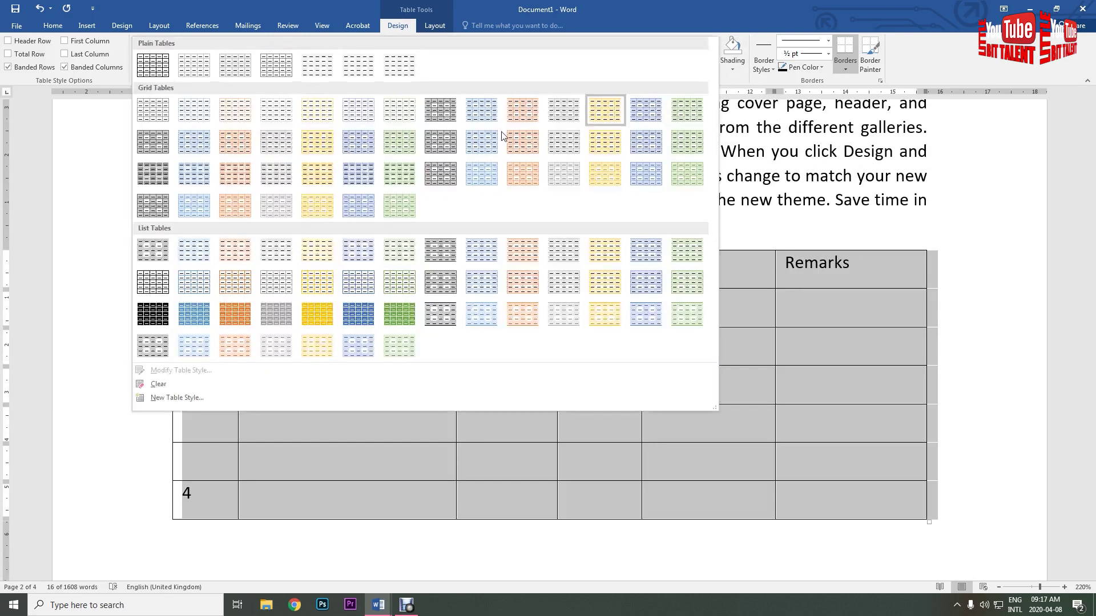
{"action": "left_click", "coordinate": [713, 65]}
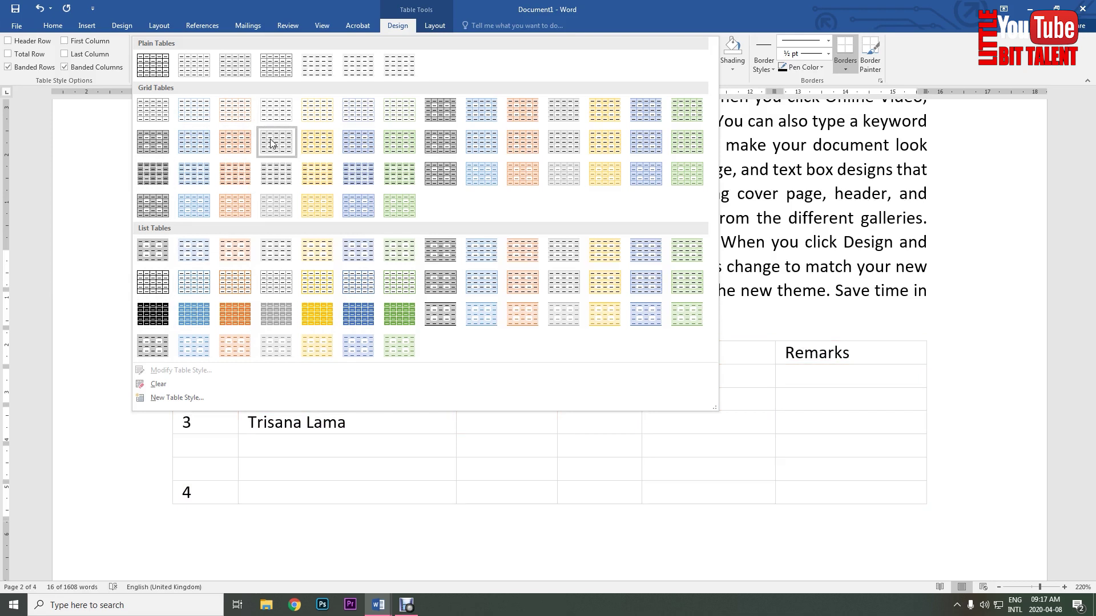
{"action": "left_click", "coordinate": [265, 187]}
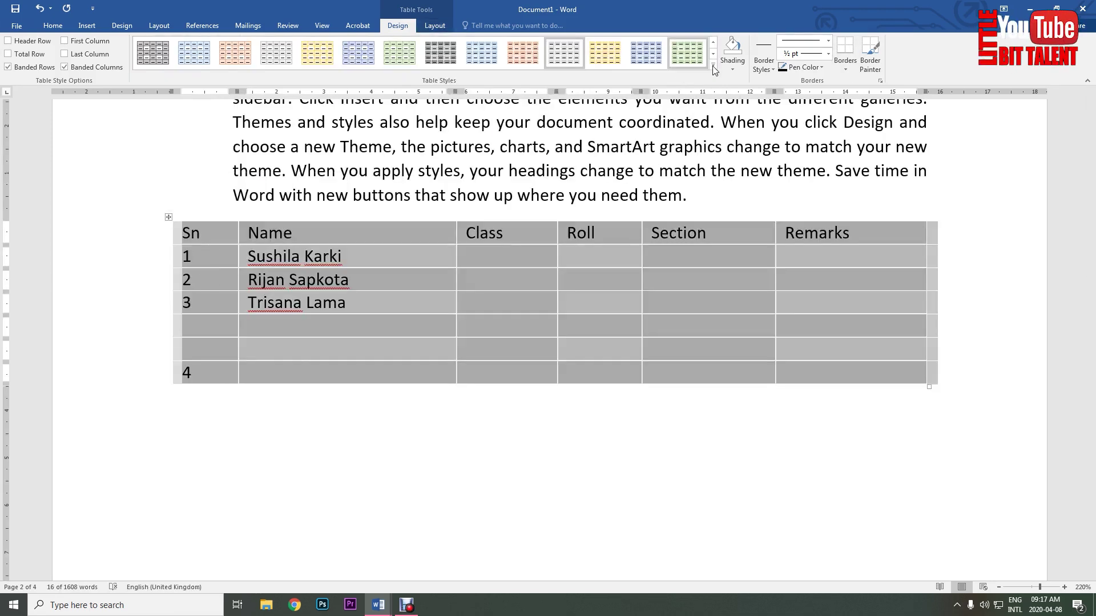
{"action": "left_click", "coordinate": [434, 25]}
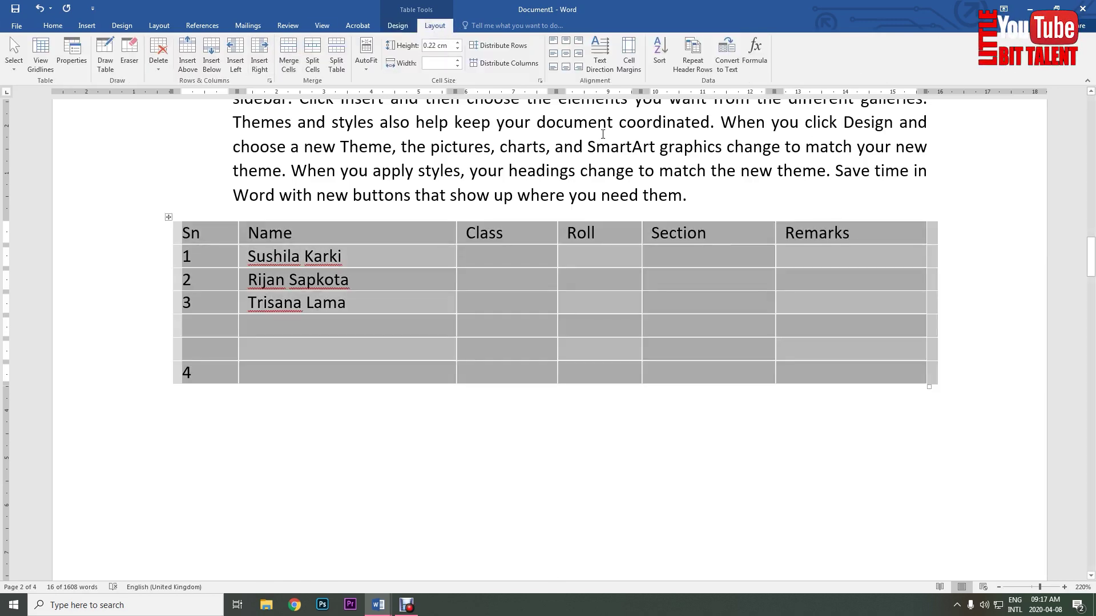
{"action": "scroll", "coordinate": [425, 34], "scroll_direction": "up", "scroll_amount": 1}
{"action": "scroll", "coordinate": [434, 31], "scroll_direction": "down", "scroll_amount": 1}
{"action": "scroll", "coordinate": [437, 30], "scroll_direction": "up", "scroll_amount": 1}
{"action": "scroll", "coordinate": [442, 29], "scroll_direction": "down", "scroll_amount": 1}
{"action": "left_click", "coordinate": [304, 399]}
{"action": "scroll", "coordinate": [304, 432], "scroll_direction": "down", "scroll_amount": 3}
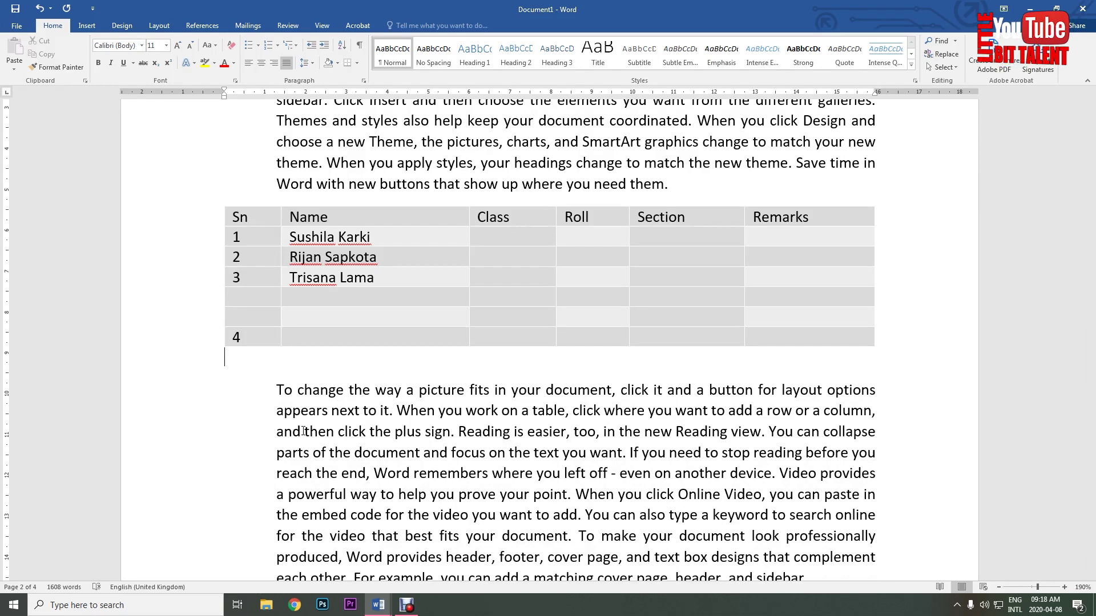
{"action": "key", "text": "alt+n"}
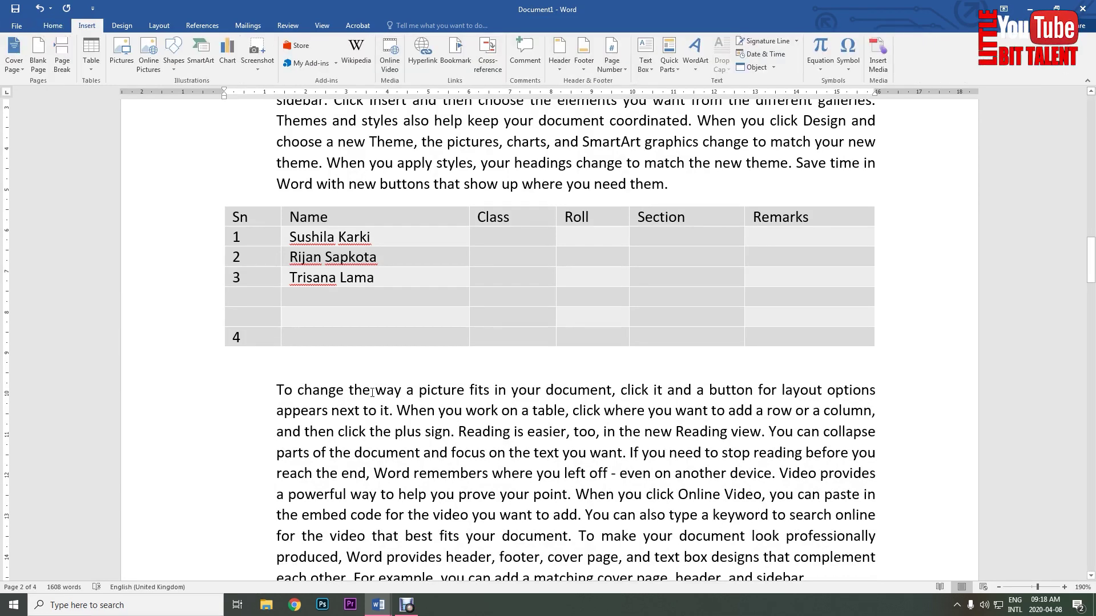